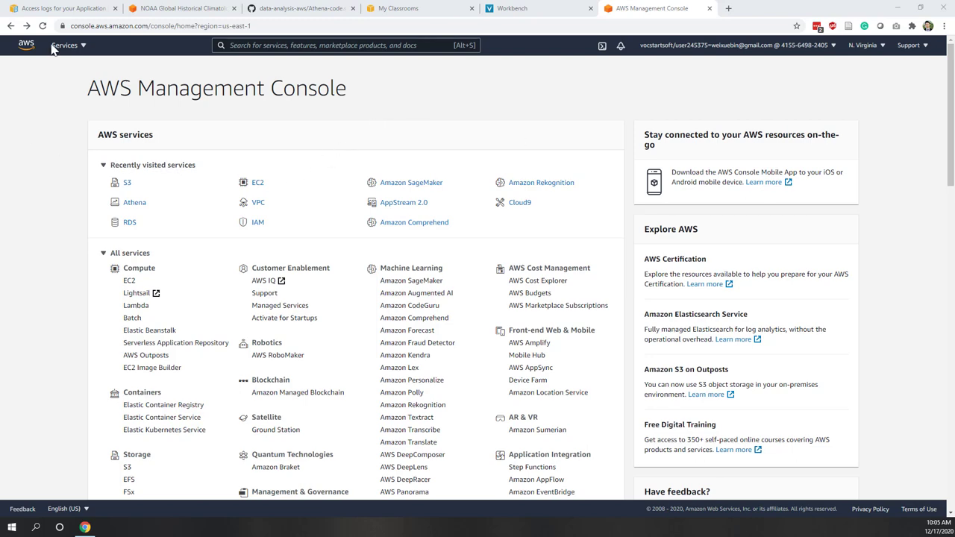
- Switch to the 'Access logs for your Application Load Balancer' documentation tab
{"action": "left_click", "coordinate": [69, 8]}
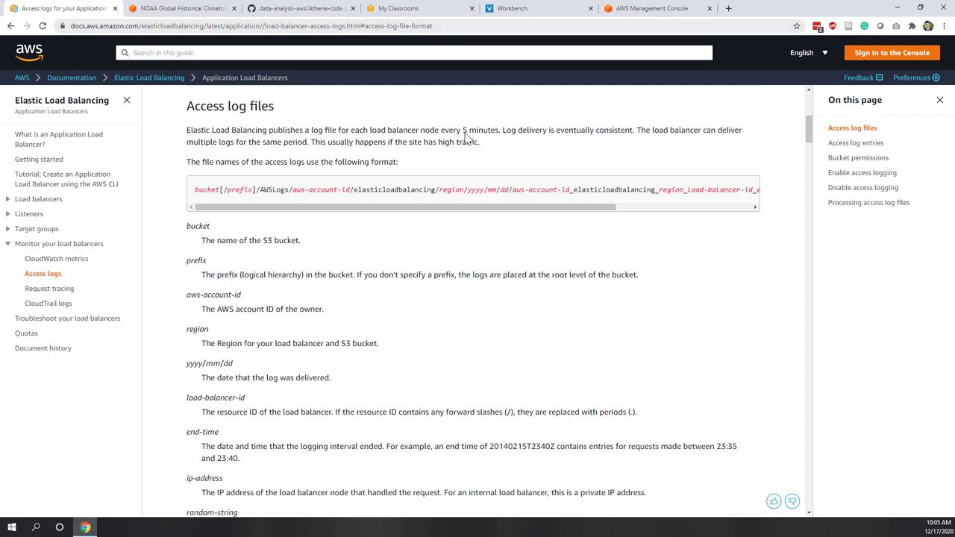
- Highlight the log publishing frequency sentence and the 'S3 bucket' wording, then return to the Management Console
{"action": "left_click", "coordinate": [471, 159]}
{"action": "left_click_drag", "start_coordinate": [503, 130], "coordinate": [186, 130]}
{"action": "left_click", "coordinate": [298, 138]}
{"action": "left_click_drag", "start_coordinate": [263, 240], "coordinate": [299, 240]}
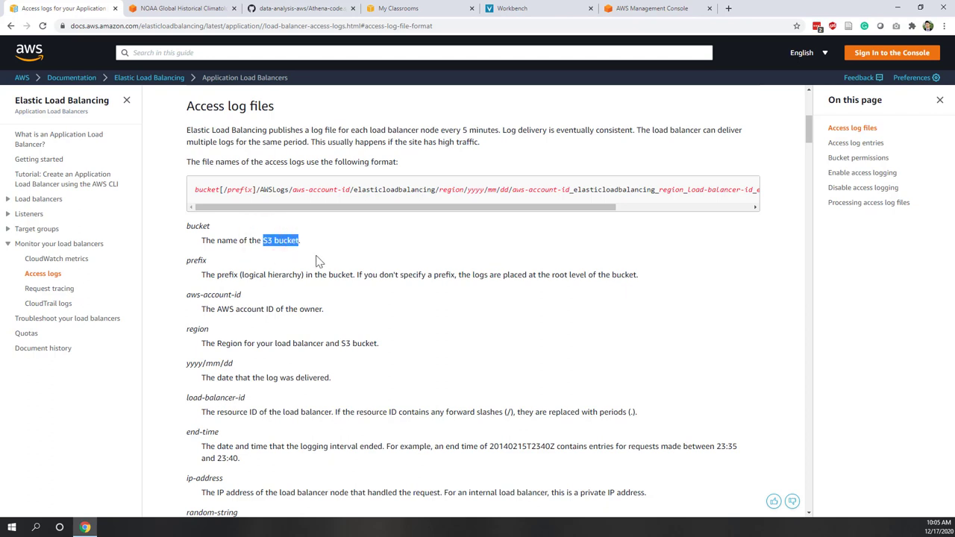
{"action": "left_click", "coordinate": [316, 258]}
{"action": "left_click", "coordinate": [636, 7]}
{"action": "left_click", "coordinate": [467, 111]}
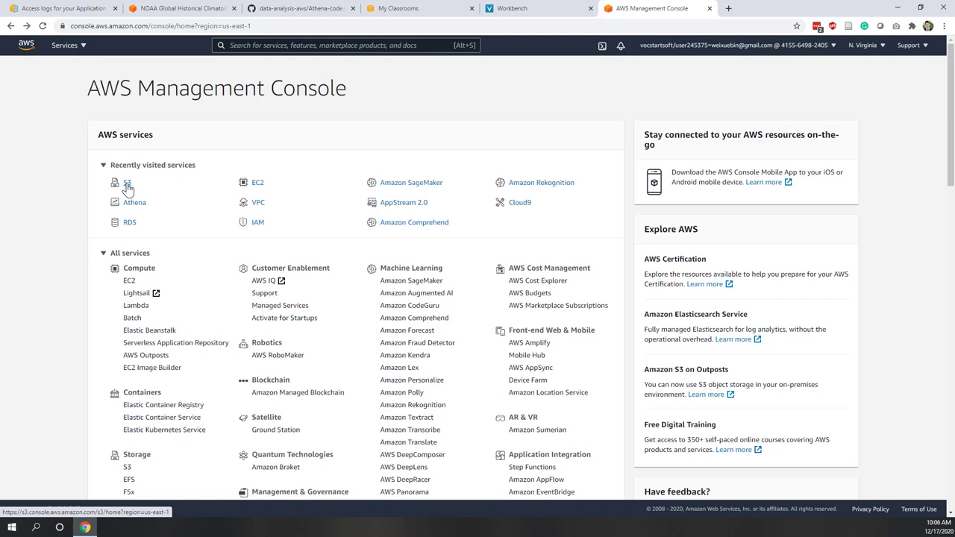
- In S3, attempt to create a bucket named lab5-wei
{"action": "left_click", "coordinate": [127, 187]}
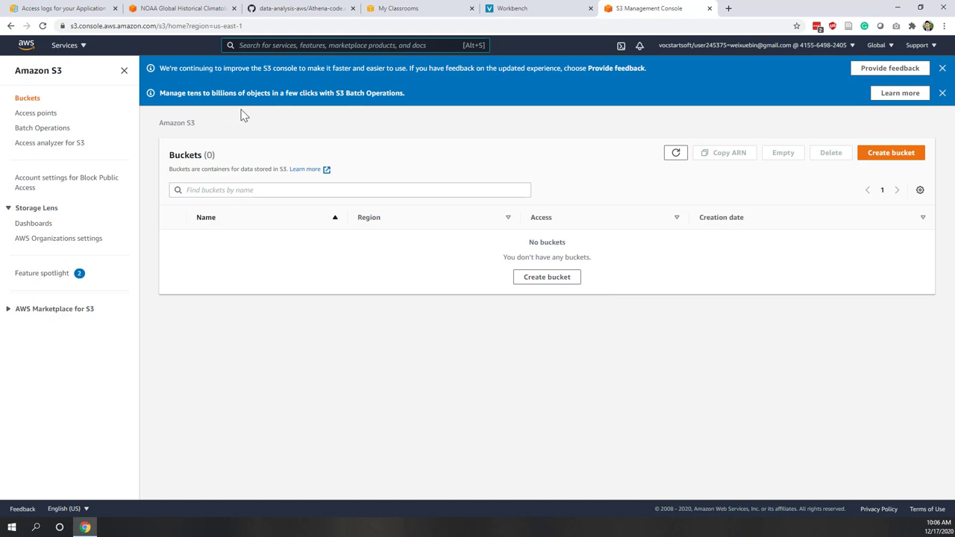
{"action": "triple_click", "coordinate": [200, 155]}
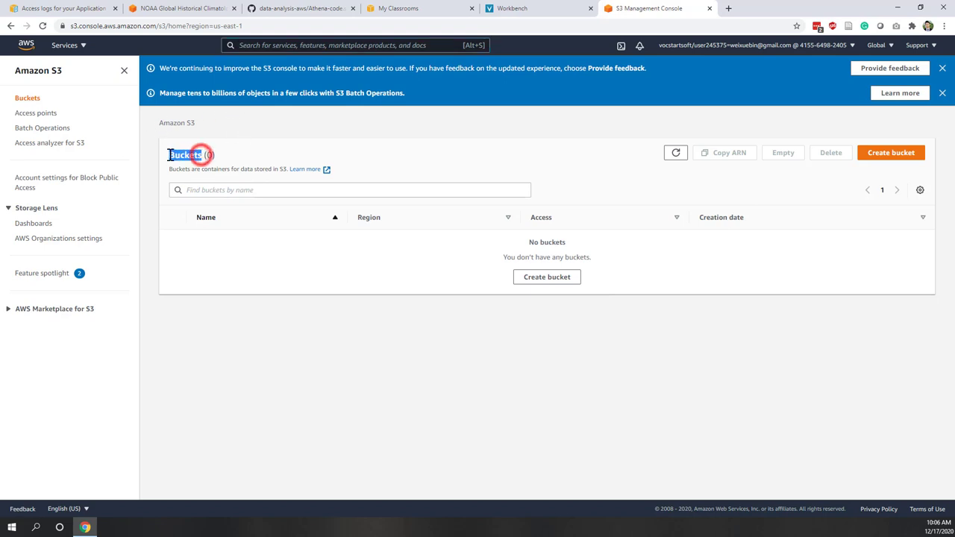
{"action": "left_click", "coordinate": [231, 143]}
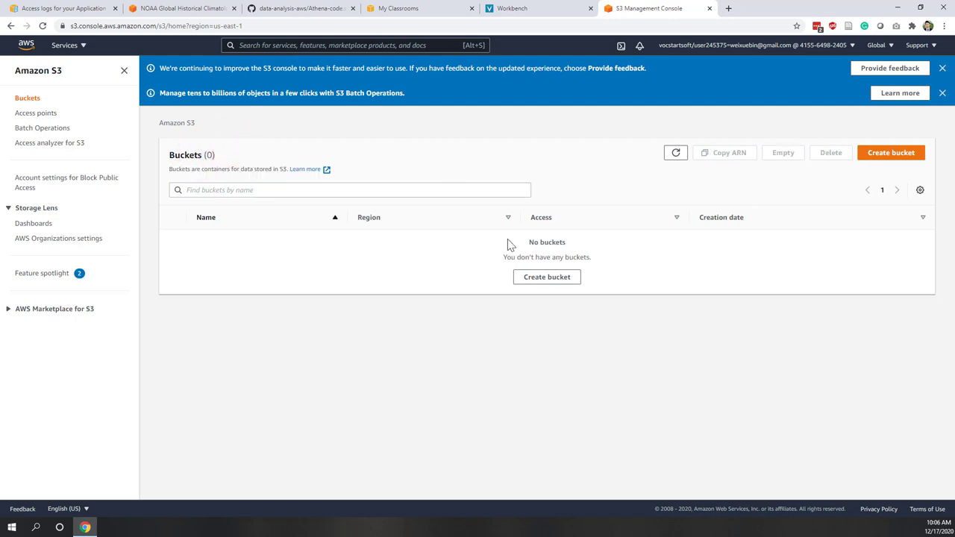
{"action": "left_click", "coordinate": [537, 283]}
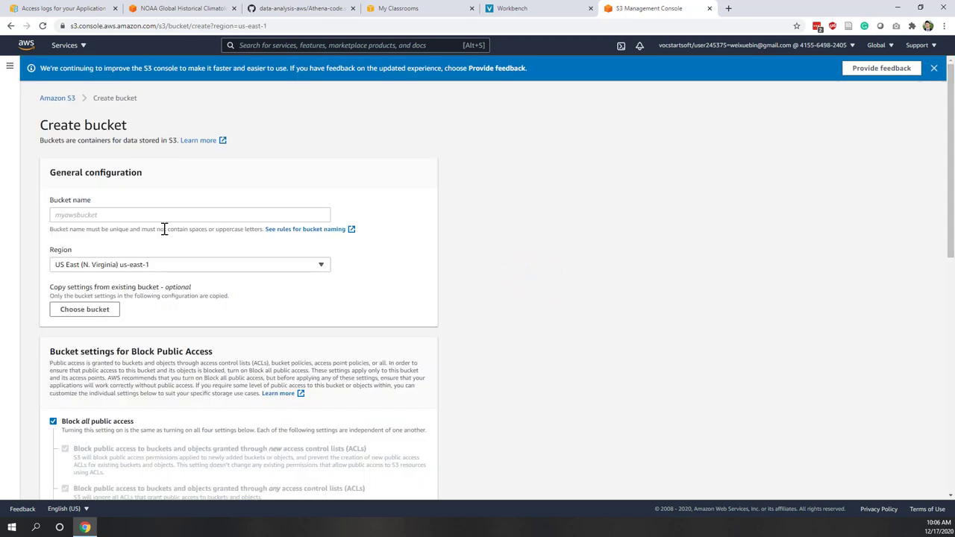
{"action": "left_click", "coordinate": [168, 217]}
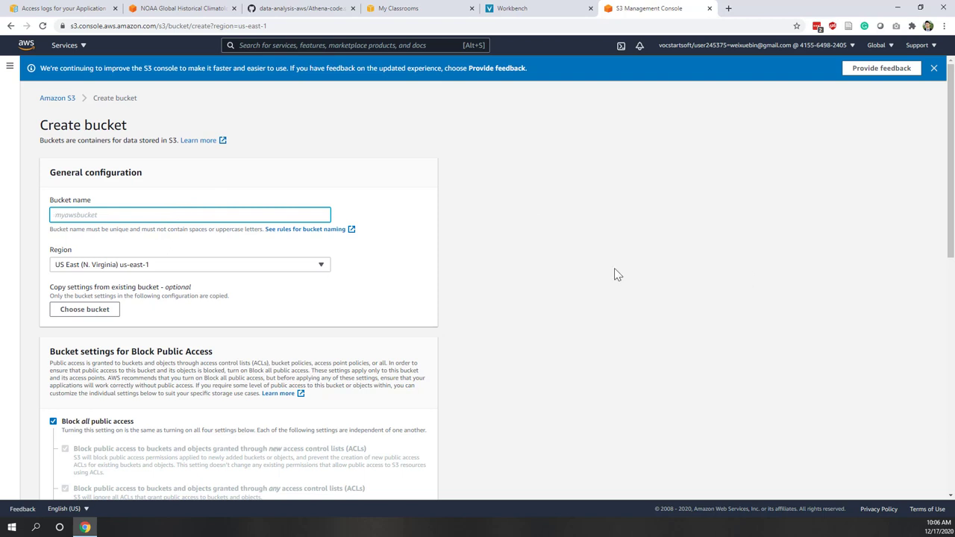
{"action": "type", "text": "lab5-wei"}
{"action": "left_click", "coordinate": [524, 261]}
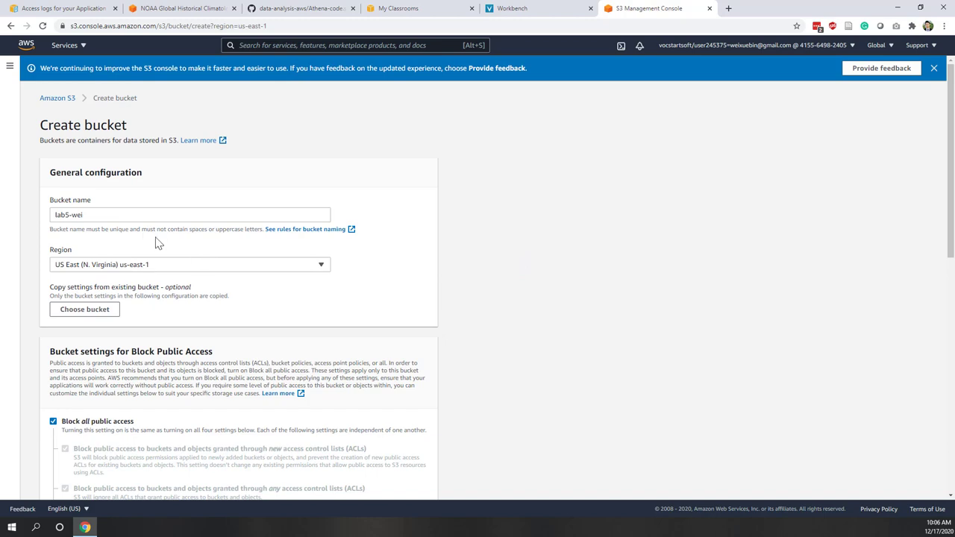
{"action": "scroll", "coordinate": [146, 239], "scroll_direction": "down", "scroll_amount": 1}
{"action": "scroll", "coordinate": [147, 238], "scroll_direction": "down", "scroll_amount": 10}
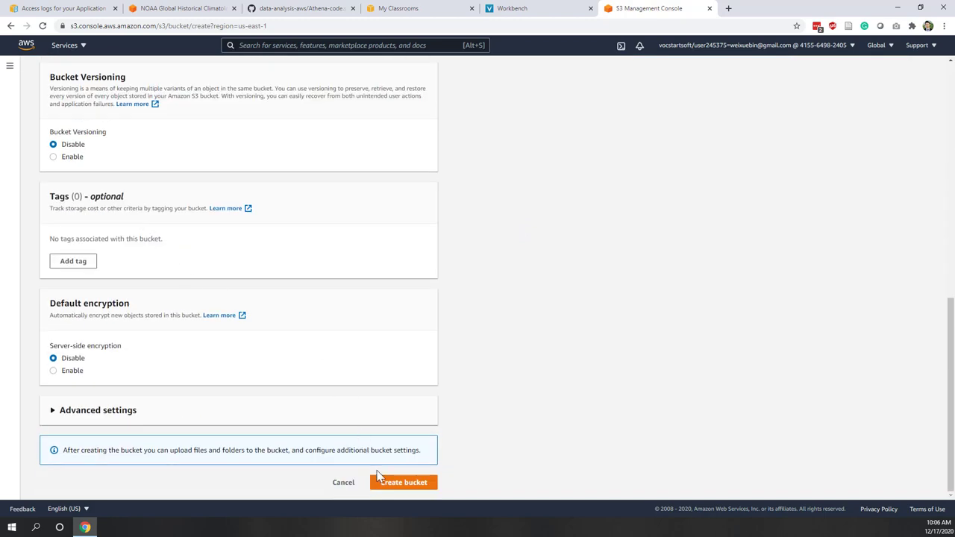
{"action": "left_click", "coordinate": [384, 483]}
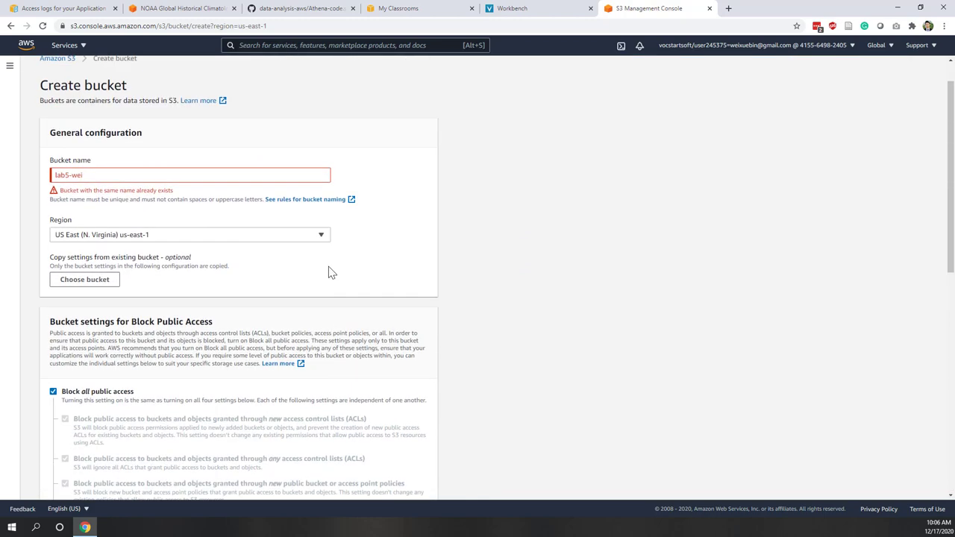
- Rename the bucket to lab5-wei-demo and create it with default, non-public settings
{"action": "left_click", "coordinate": [118, 174]}
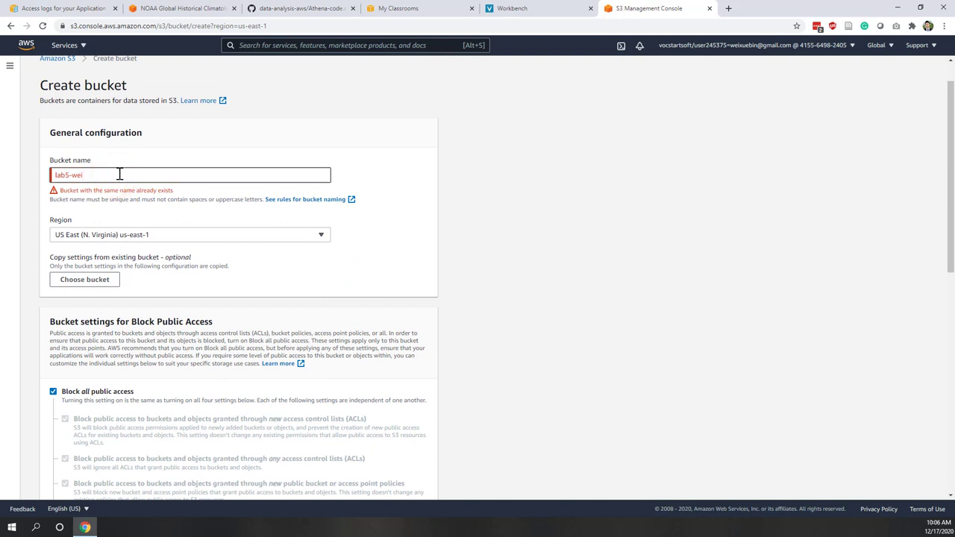
{"action": "type", "text": "-demo"}
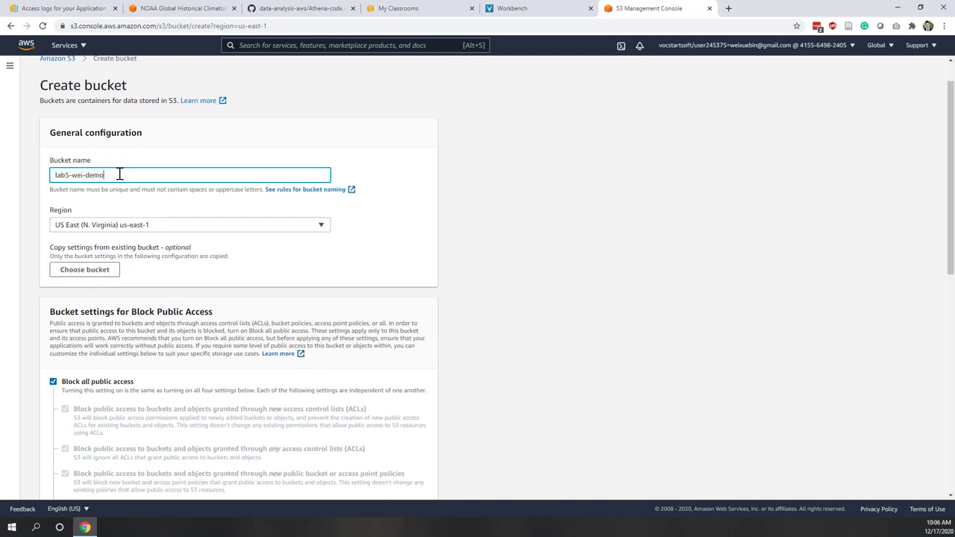
{"action": "left_click", "coordinate": [556, 297]}
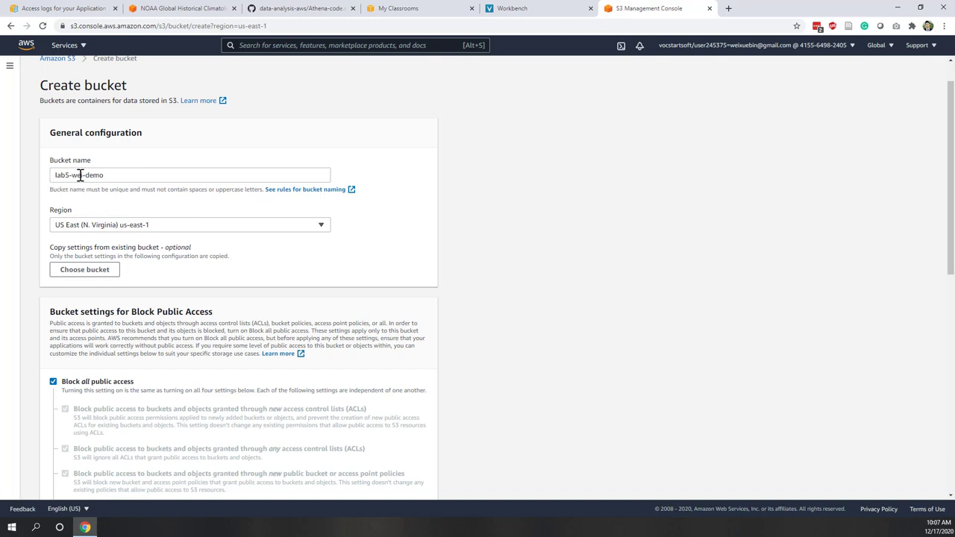
{"action": "scroll", "coordinate": [627, 343], "scroll_direction": "down", "scroll_amount": 4}
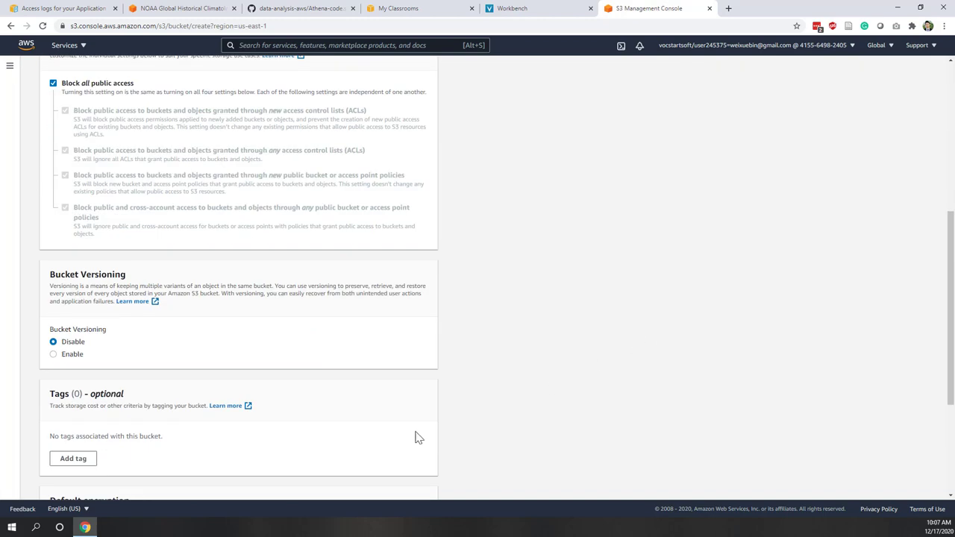
{"action": "scroll", "coordinate": [448, 437], "scroll_direction": "down", "scroll_amount": 1}
{"action": "scroll", "coordinate": [505, 434], "scroll_direction": "down", "scroll_amount": 2}
{"action": "left_click", "coordinate": [399, 482]}
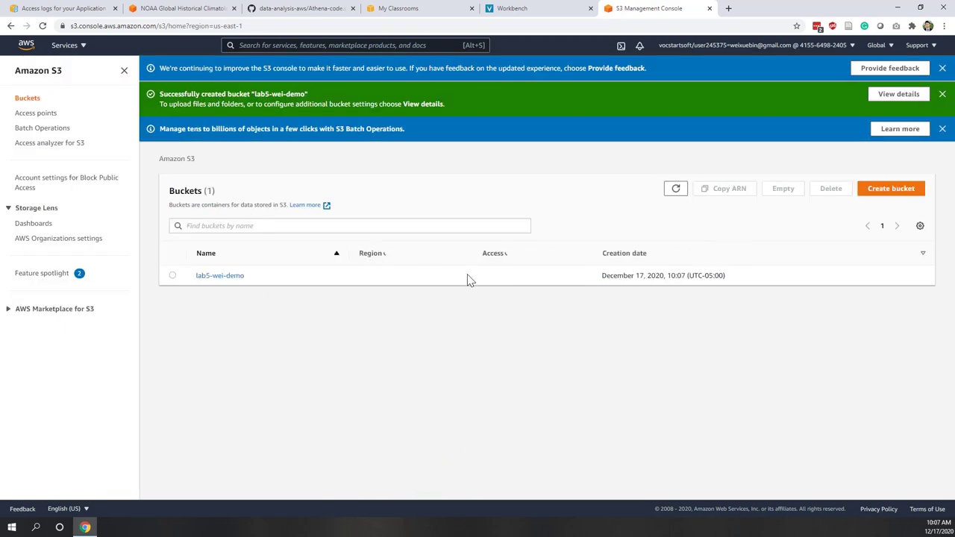
- Upload Syllabus_CISE 480_2021_Winter.docx from the 2021 Winter folder into lab5-wei-demo
{"action": "left_click", "coordinate": [224, 276]}
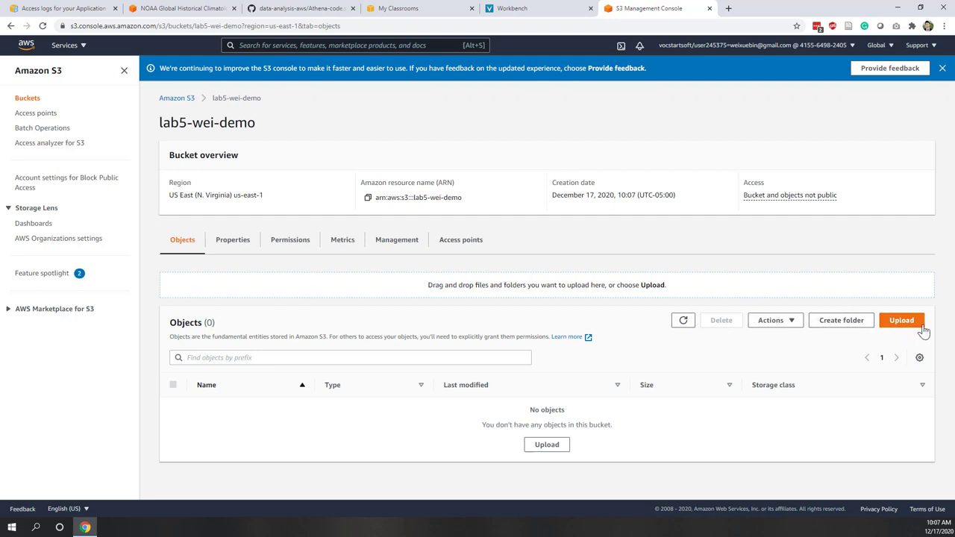
{"action": "left_click", "coordinate": [903, 320]}
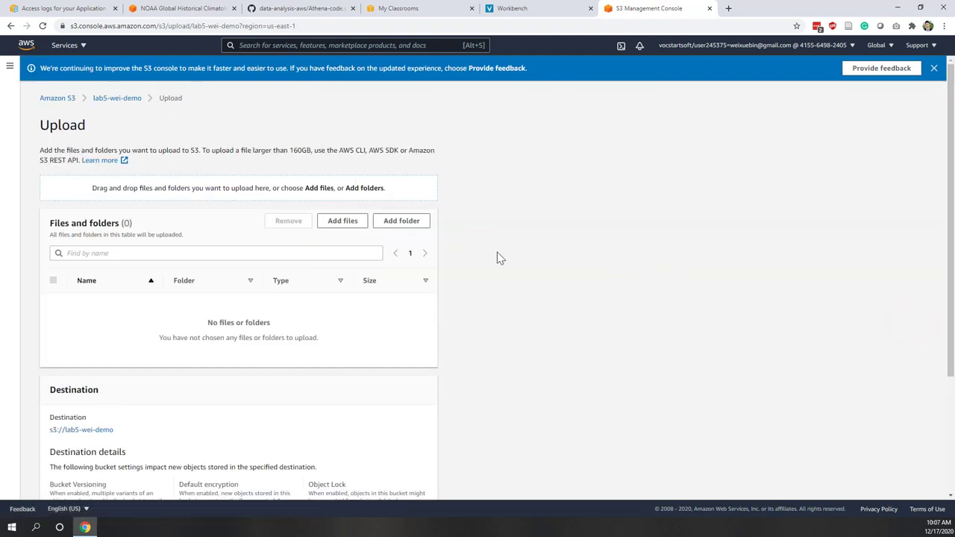
{"action": "left_click", "coordinate": [345, 220]}
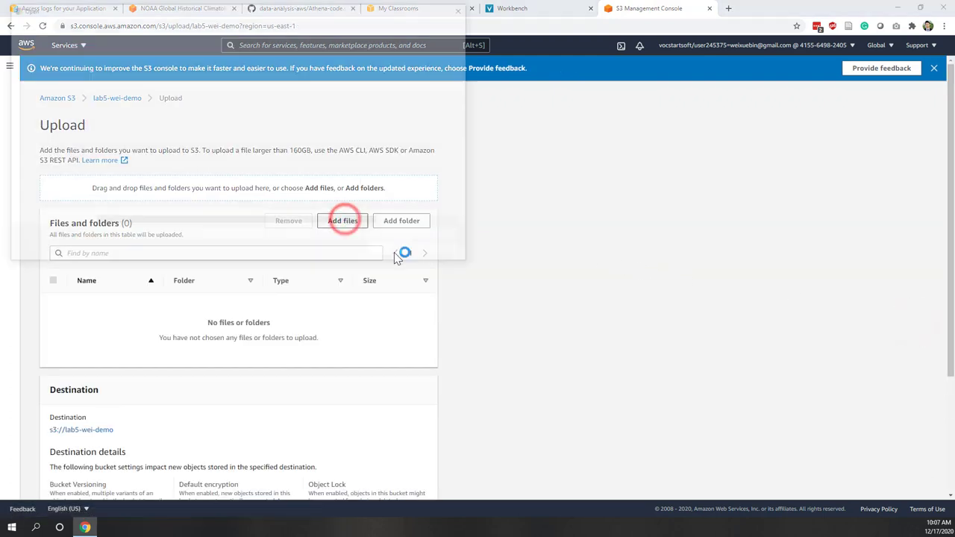
{"action": "left_click", "coordinate": [201, 25]}
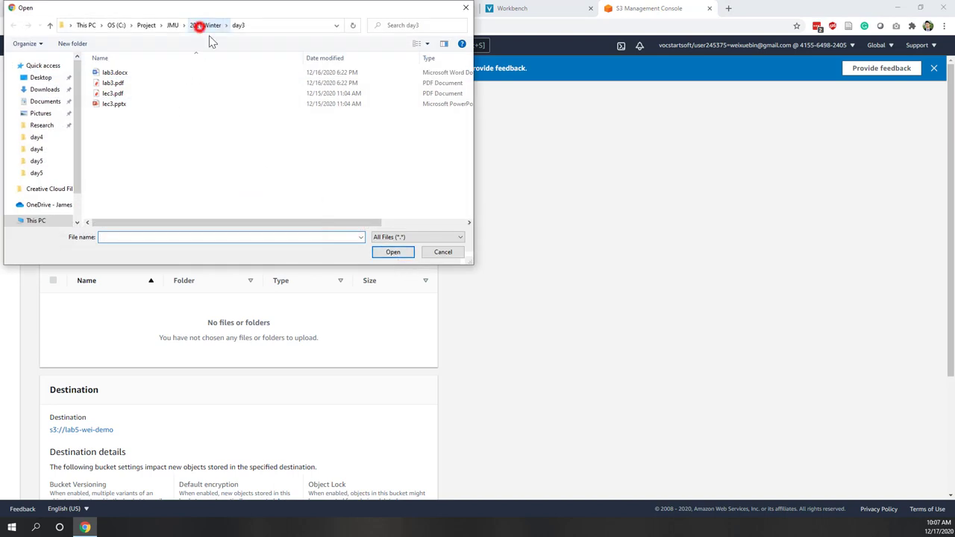
{"action": "left_click", "coordinate": [153, 146]}
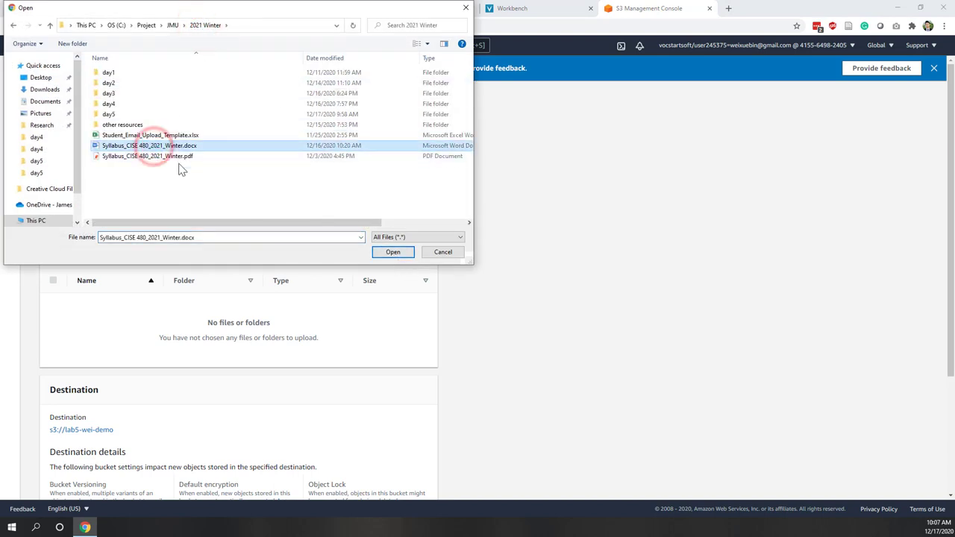
{"action": "left_click", "coordinate": [397, 251]}
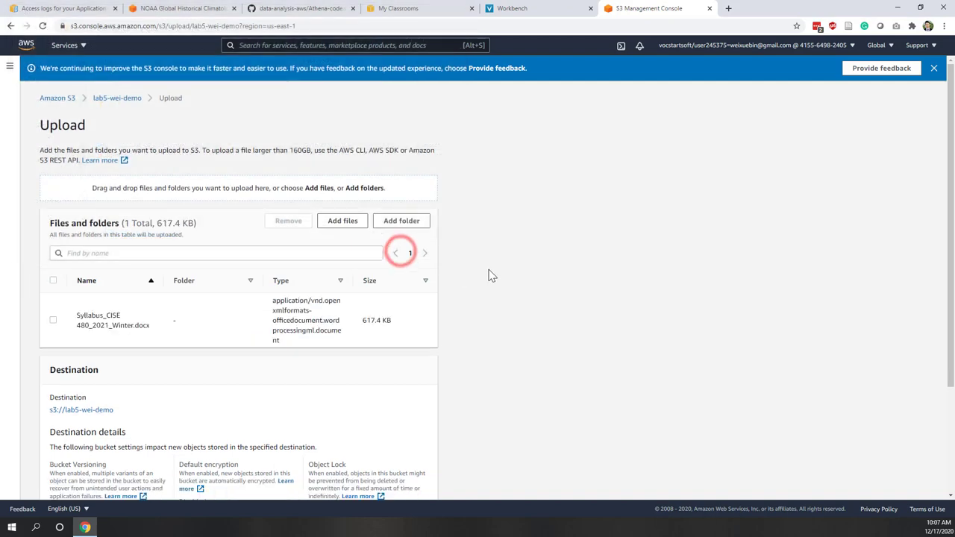
{"action": "scroll", "coordinate": [492, 276], "scroll_direction": "down", "scroll_amount": 2}
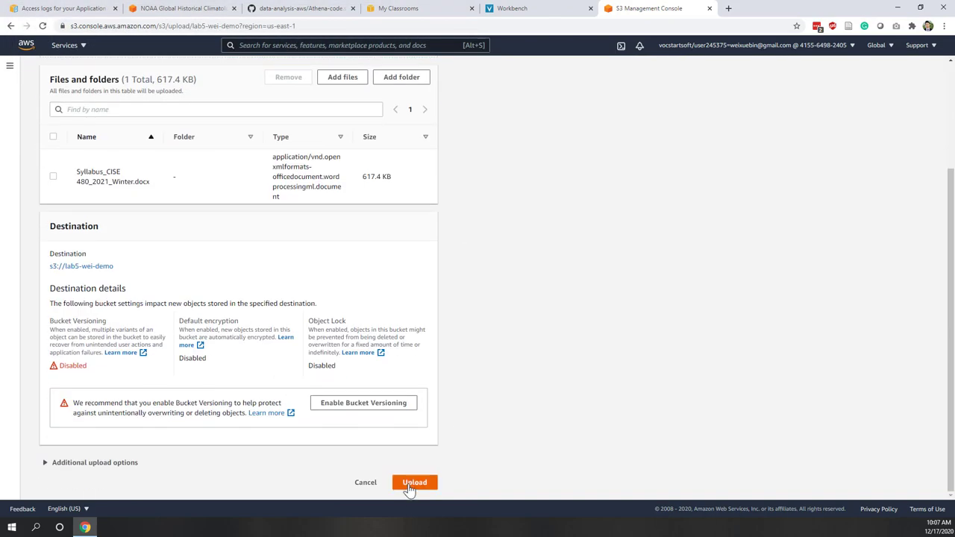
{"action": "left_click", "coordinate": [413, 482]}
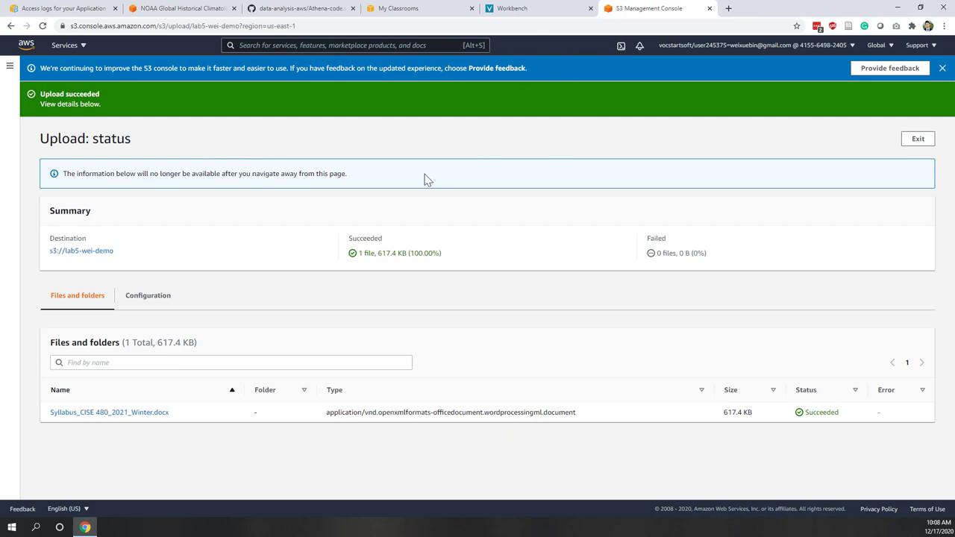
- Search the console for 'athena', open Amazon Athena, and launch its query editor
{"action": "left_click", "coordinate": [76, 43]}
{"action": "left_click", "coordinate": [302, 44]}
{"action": "type", "text": "athena"}
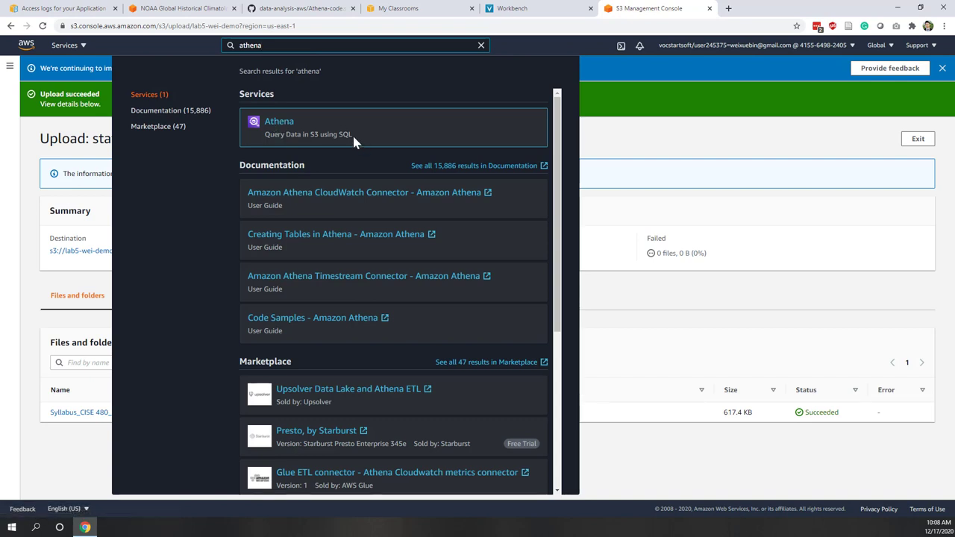
{"action": "left_click", "coordinate": [277, 129]}
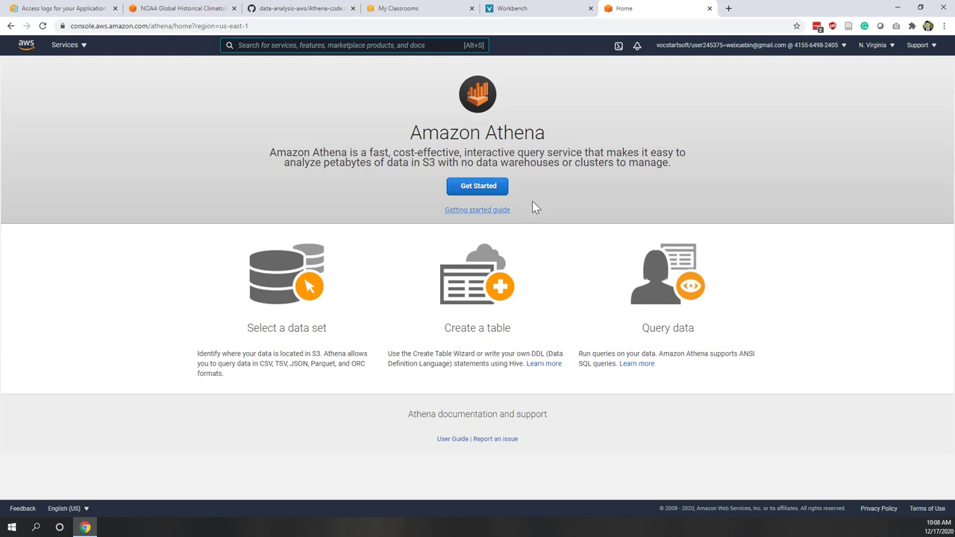
{"action": "left_click", "coordinate": [472, 188]}
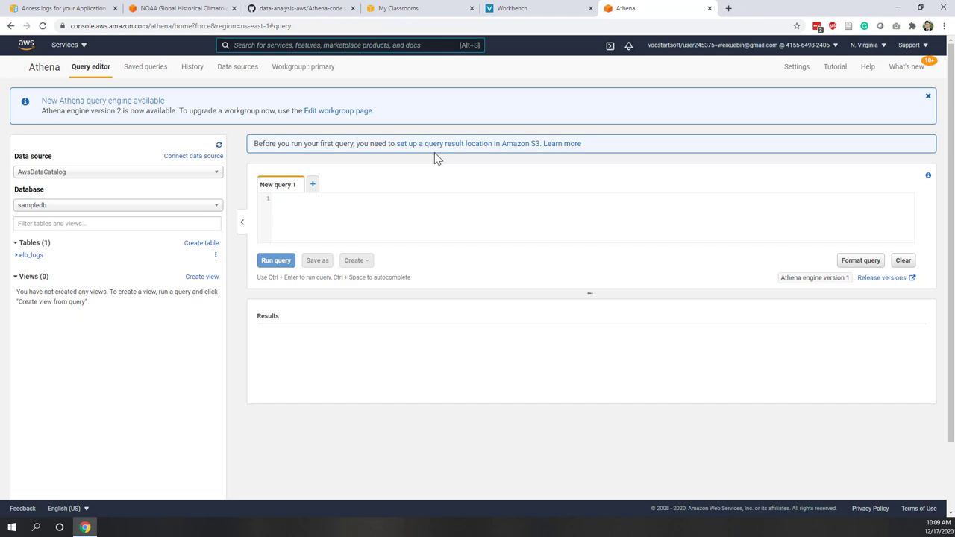
- Set the query result location to s3://lab5-wei-demo/results/ and save the settings
{"action": "left_click", "coordinate": [473, 146]}
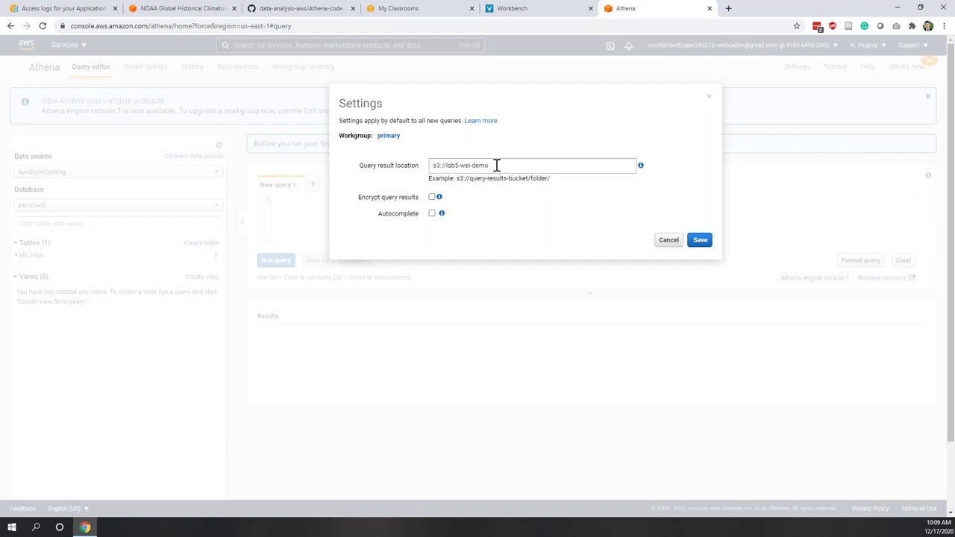
{"action": "left_click_drag", "start_coordinate": [496, 165], "coordinate": [433, 165]}
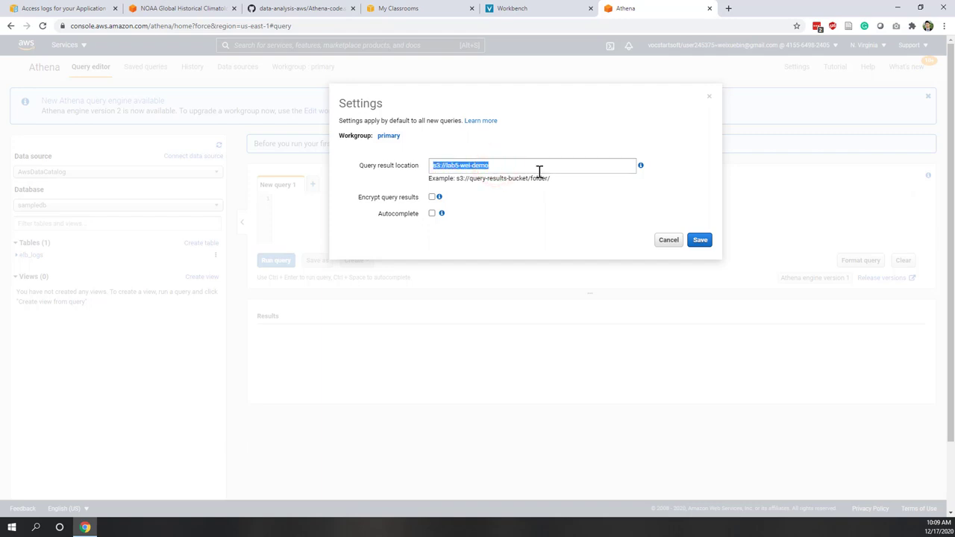
{"action": "left_click", "coordinate": [511, 168]}
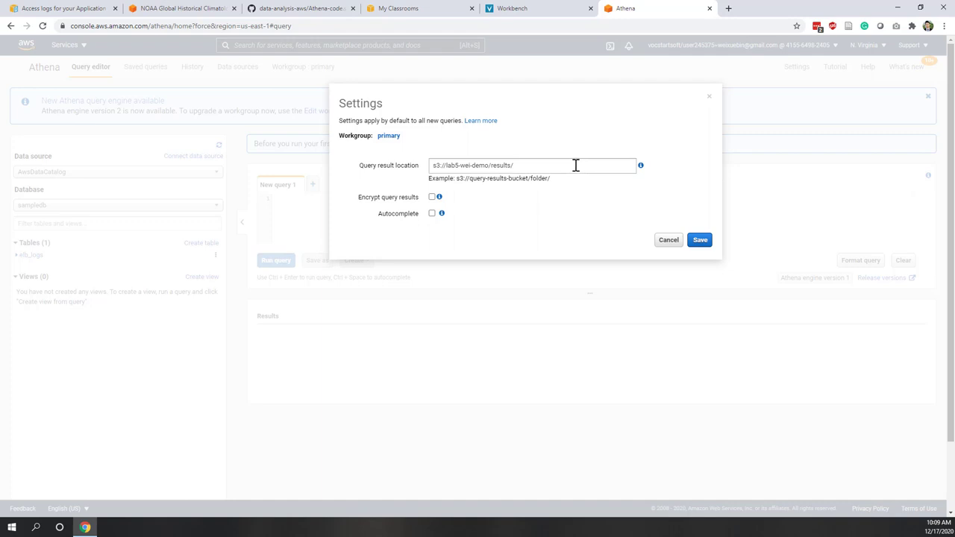
{"action": "left_click_drag", "start_coordinate": [575, 165], "coordinate": [429, 165]}
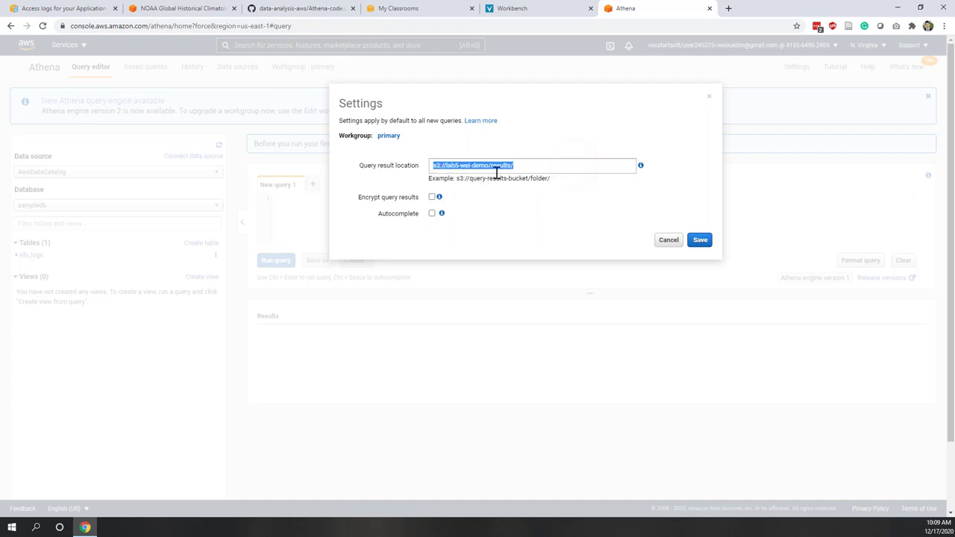
{"action": "left_click", "coordinate": [578, 246]}
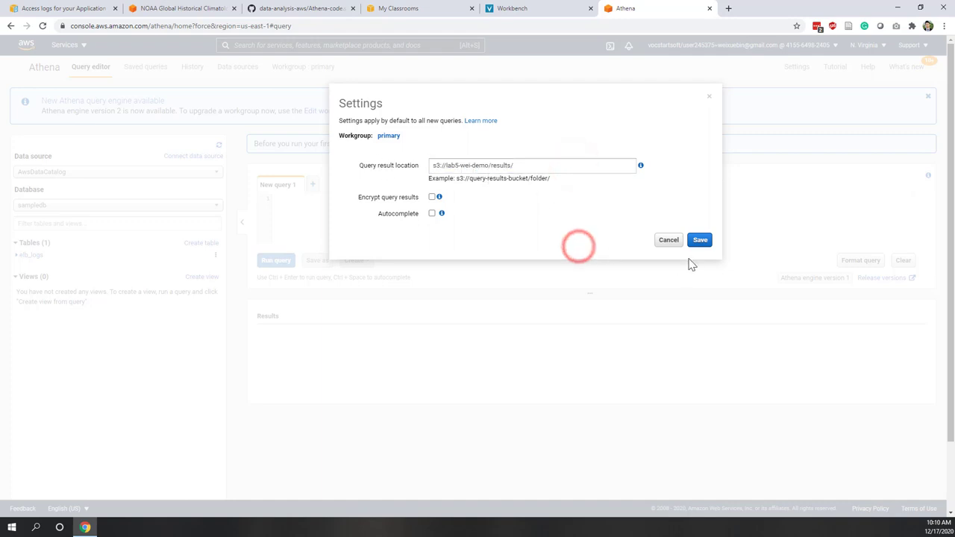
{"action": "left_click", "coordinate": [699, 239]}
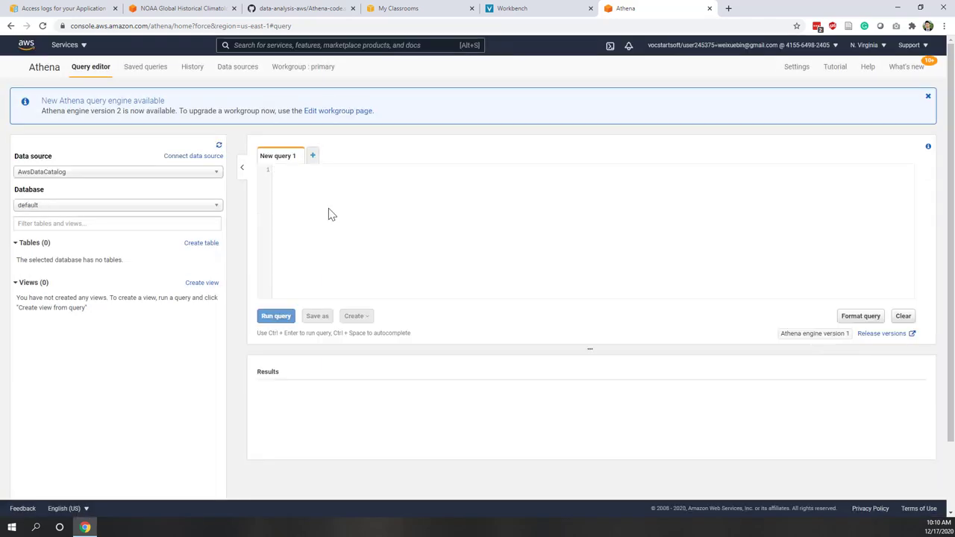
- Keep AwsDataCatalog as the data source in the query editor
{"action": "left_click", "coordinate": [78, 173]}
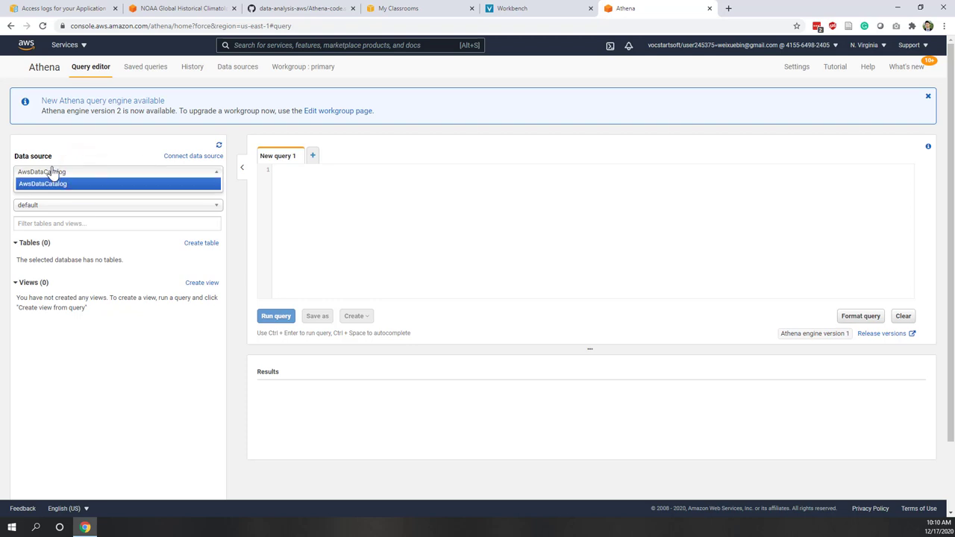
{"action": "left_click", "coordinate": [51, 183]}
{"action": "left_click", "coordinate": [309, 208]}
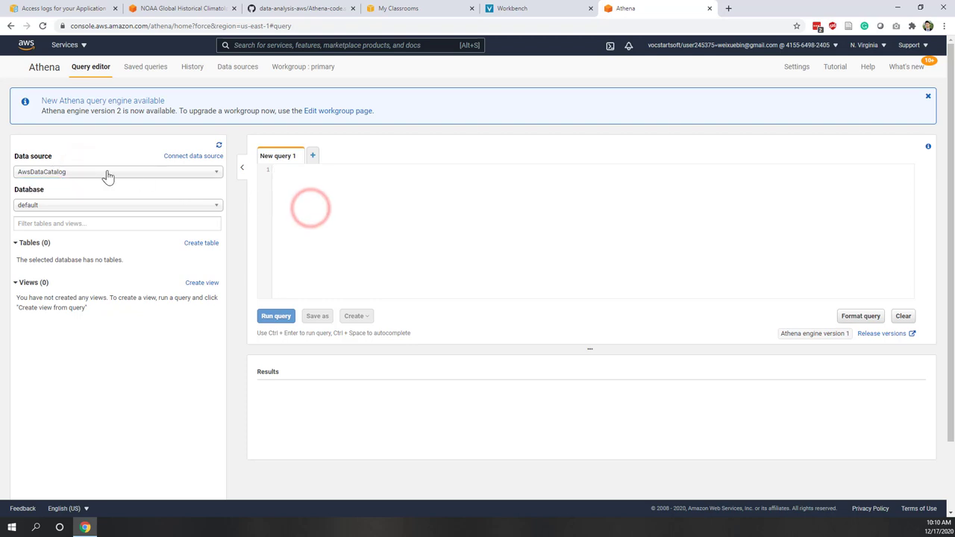
- Cancel connecting a new data source, return to the query editor, and bring up Athena-code.sql on GitHub
{"action": "left_click", "coordinate": [205, 163]}
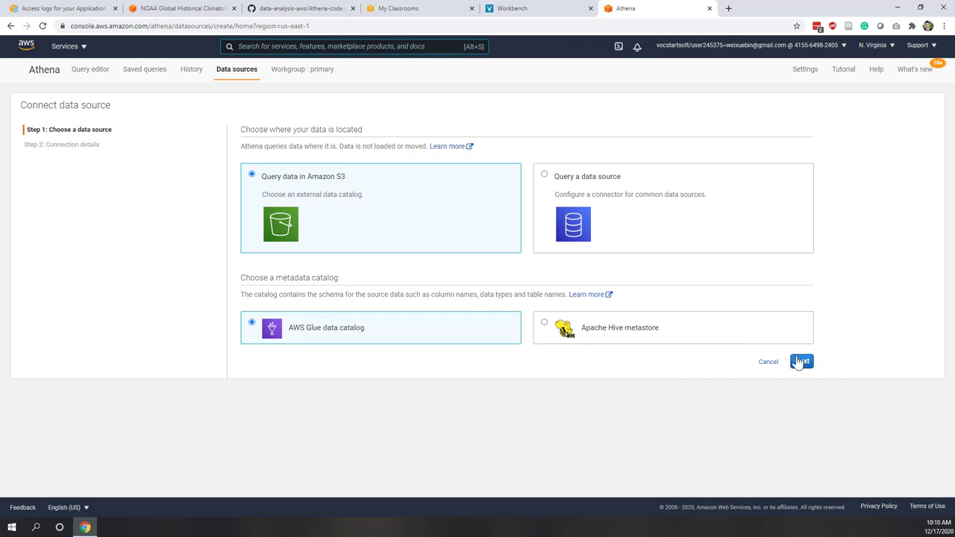
{"action": "left_click", "coordinate": [768, 362]}
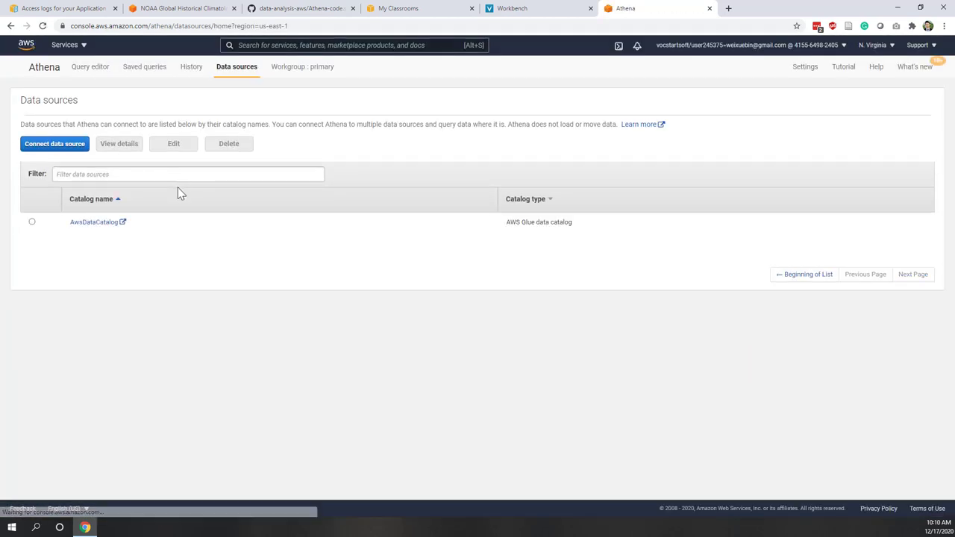
{"action": "left_click", "coordinate": [89, 67]}
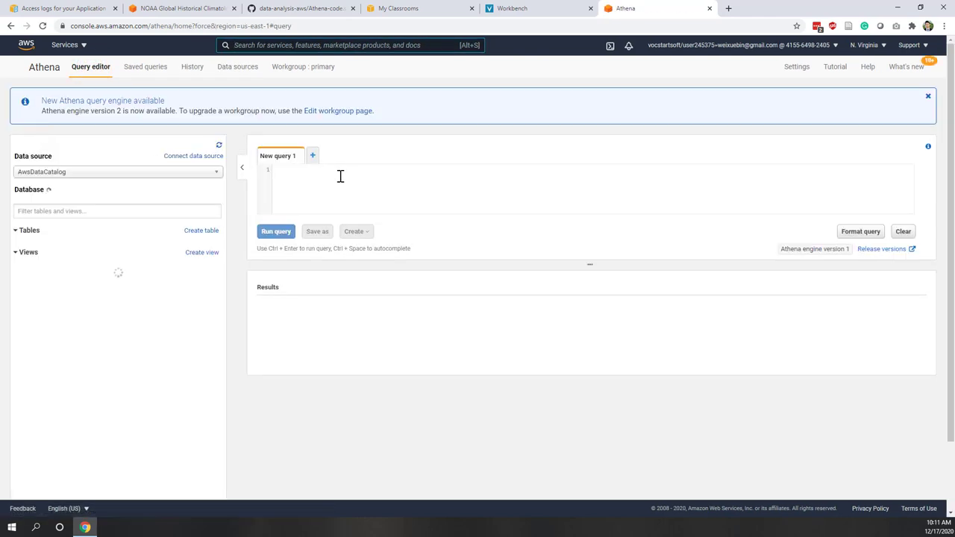
{"action": "left_click", "coordinate": [332, 186]}
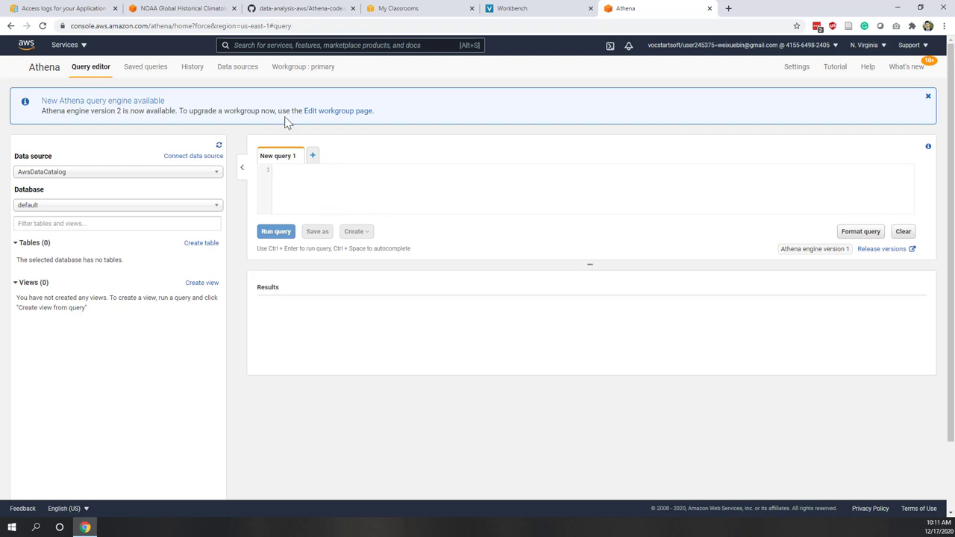
{"action": "left_click", "coordinate": [269, 10]}
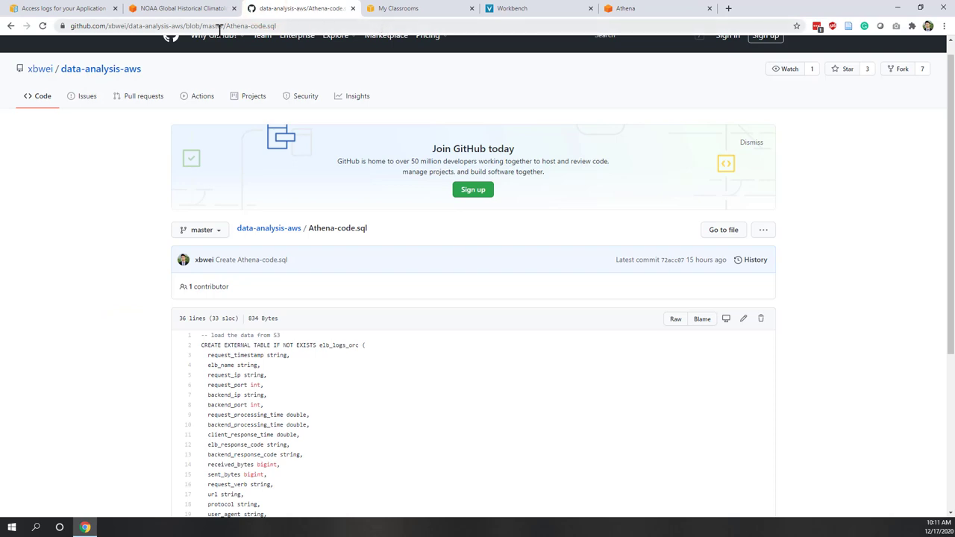
- Review the CREATE EXTERNAL TABLE statement, highlighting the elb_logs_orc name and its column definitions
{"action": "left_click_drag", "start_coordinate": [224, 25], "coordinate": [285, 24]}
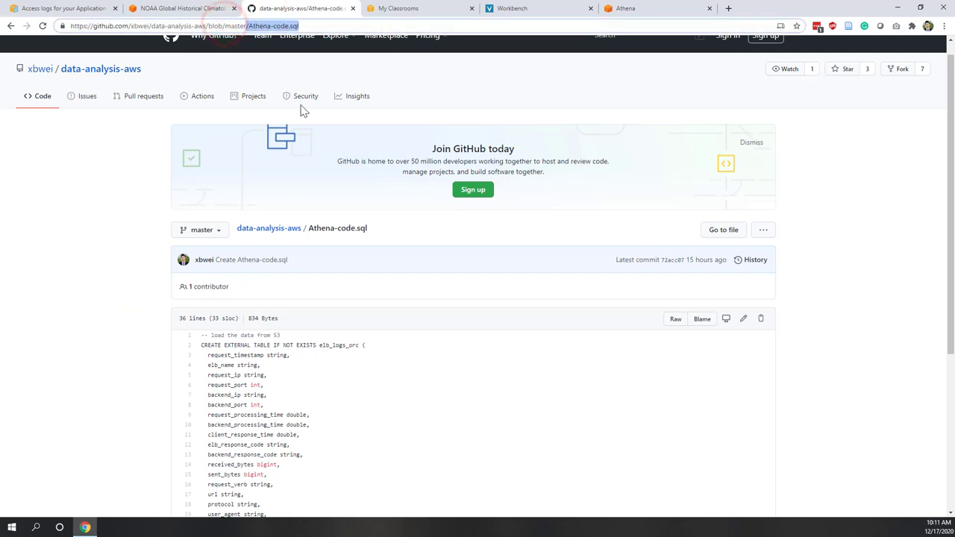
{"action": "left_click", "coordinate": [356, 358]}
{"action": "scroll", "coordinate": [356, 362], "scroll_direction": "down", "scroll_amount": 3}
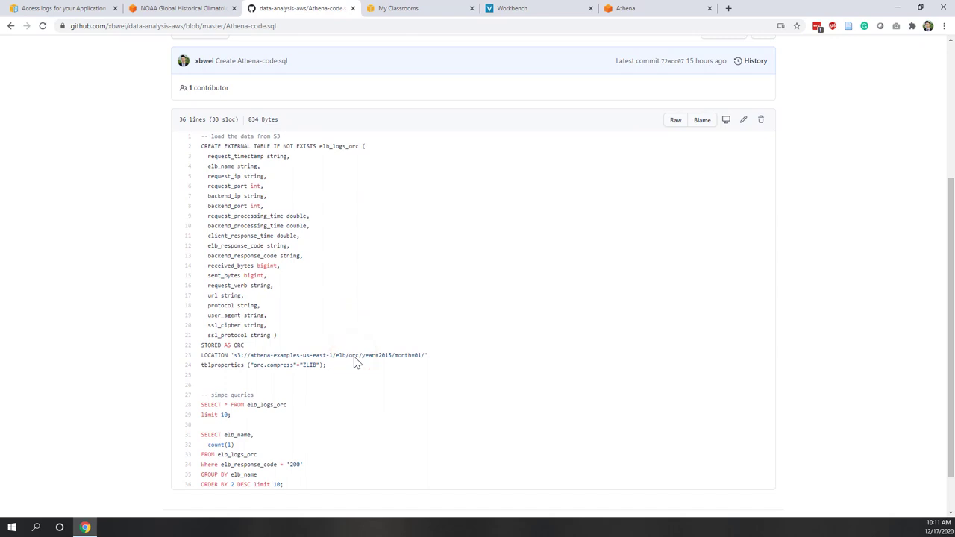
{"action": "left_click_drag", "start_coordinate": [343, 365], "coordinate": [214, 157]}
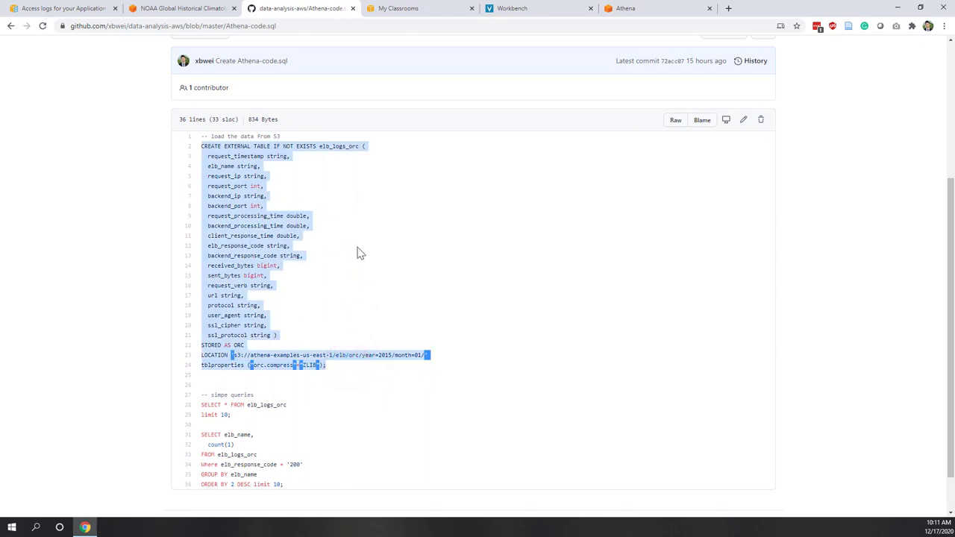
{"action": "left_click", "coordinate": [368, 289]}
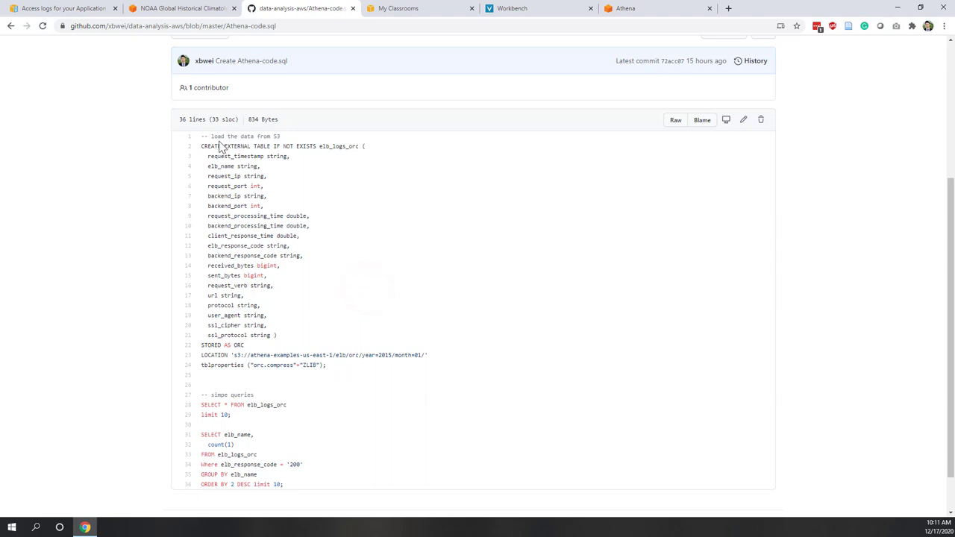
{"action": "left_click_drag", "start_coordinate": [221, 146], "coordinate": [362, 144]}
{"action": "left_click", "coordinate": [345, 165]}
{"action": "left_click", "coordinate": [304, 213]}
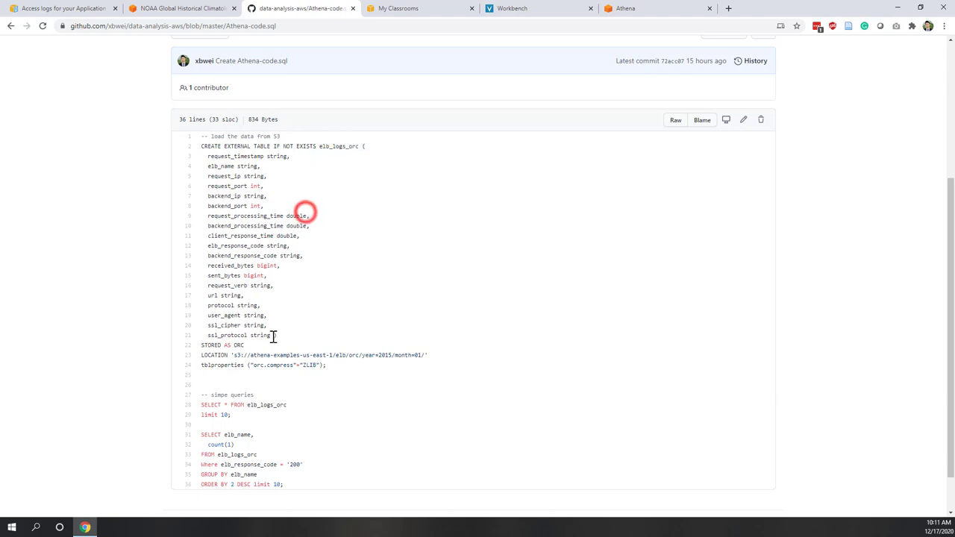
{"action": "left_click", "coordinate": [273, 335]}
{"action": "left_click_drag", "start_coordinate": [260, 325], "coordinate": [200, 156]}
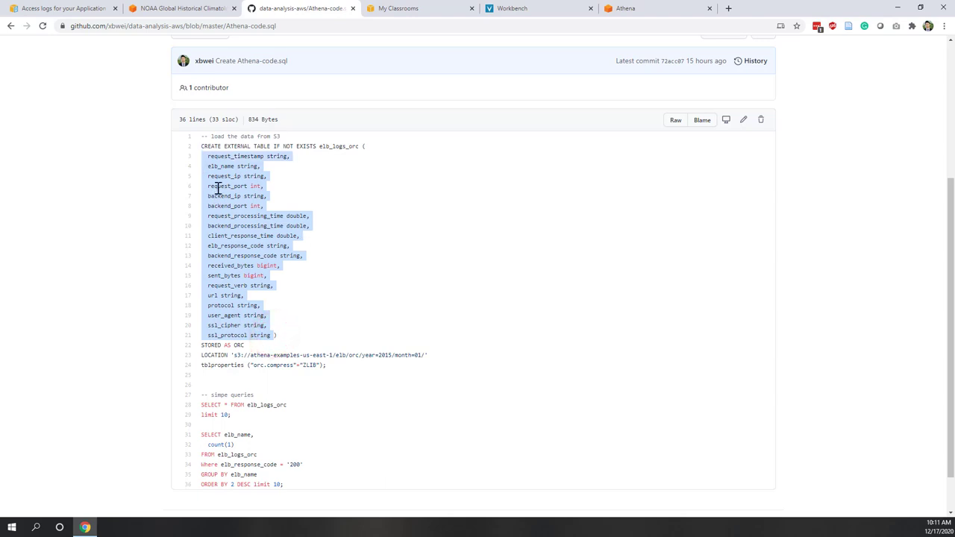
{"action": "left_click", "coordinate": [341, 232]}
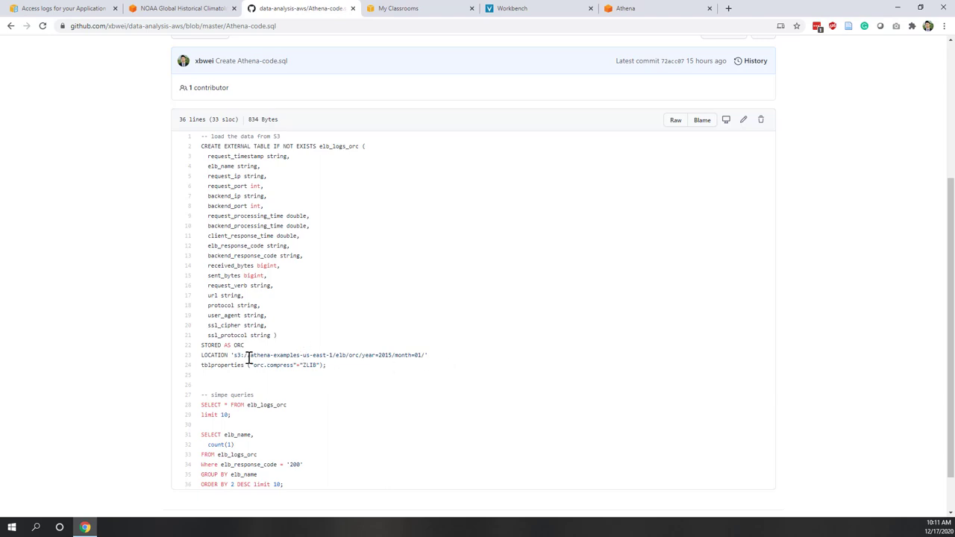
- Examine the line 23 S3 location: bucket, elb, orc, year=2015 and month=01 parts
{"action": "left_click_drag", "start_coordinate": [233, 355], "coordinate": [425, 355]}
{"action": "left_click", "coordinate": [280, 363]}
{"action": "left_click_drag", "start_coordinate": [247, 355], "coordinate": [306, 355]}
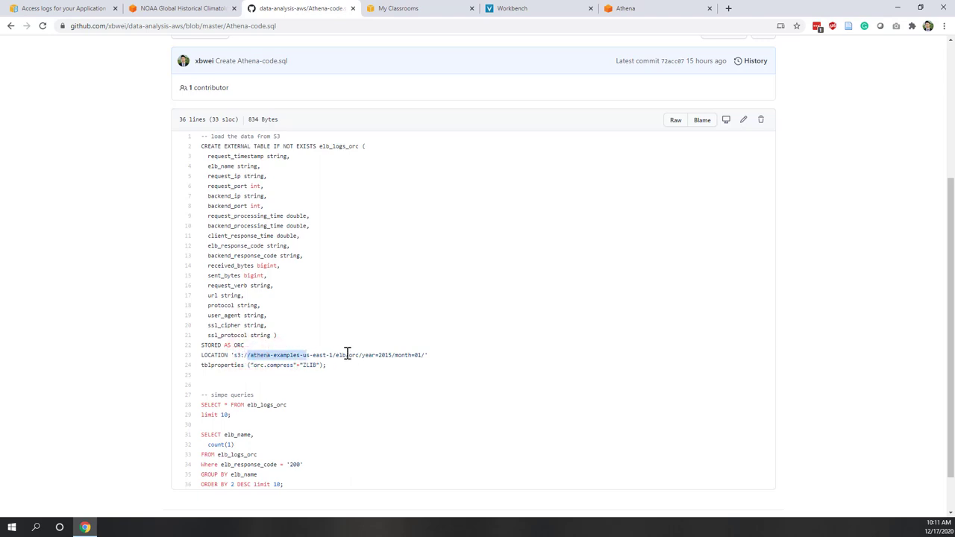
{"action": "left_click", "coordinate": [340, 355]}
{"action": "double_click", "coordinate": [340, 355]}
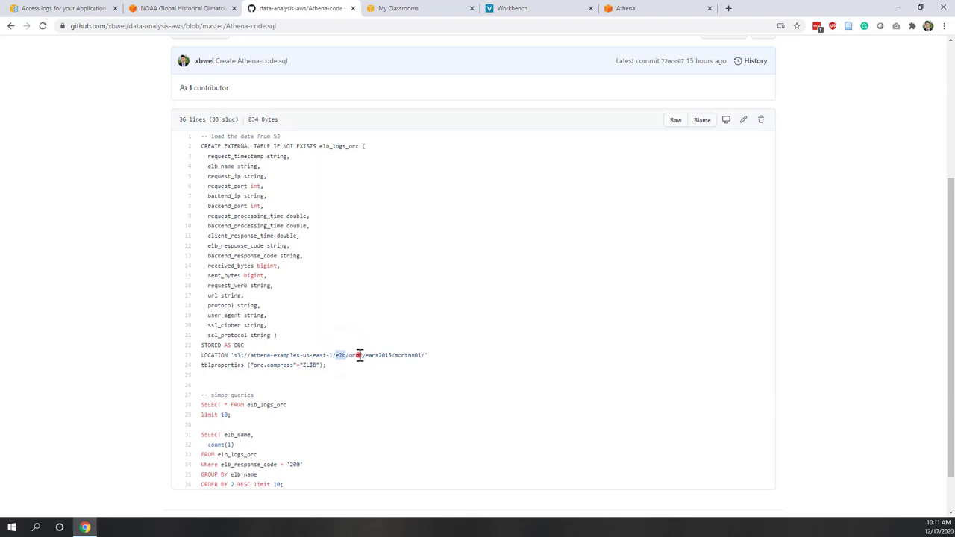
{"action": "double_click", "coordinate": [357, 355]}
{"action": "left_click_drag", "start_coordinate": [359, 355], "coordinate": [391, 355]}
{"action": "left_click_drag", "start_coordinate": [394, 355], "coordinate": [422, 355]}
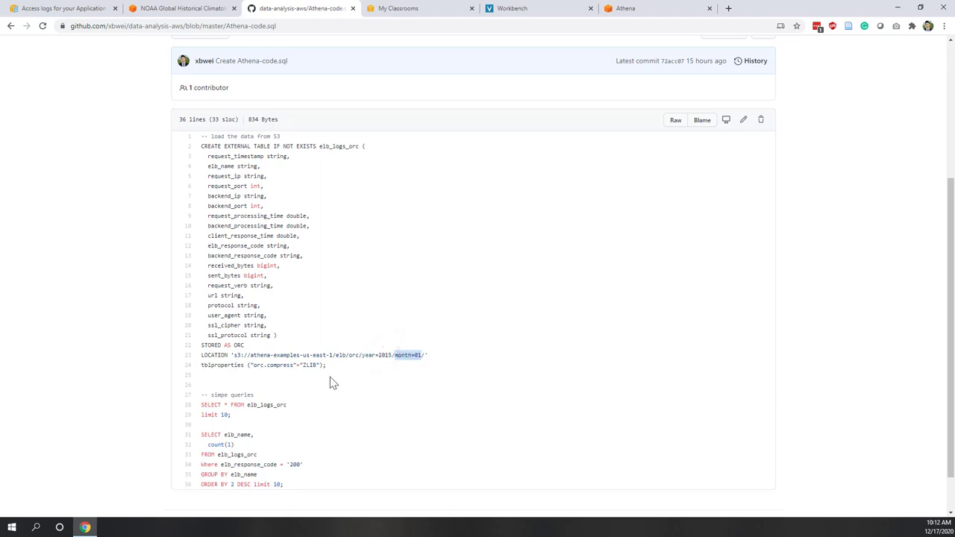
- Copy the full statement on lines 2–24 and return to the Athena tab
{"action": "left_click_drag", "start_coordinate": [330, 377], "coordinate": [194, 147]}
{"action": "right_click", "coordinate": [214, 167]}
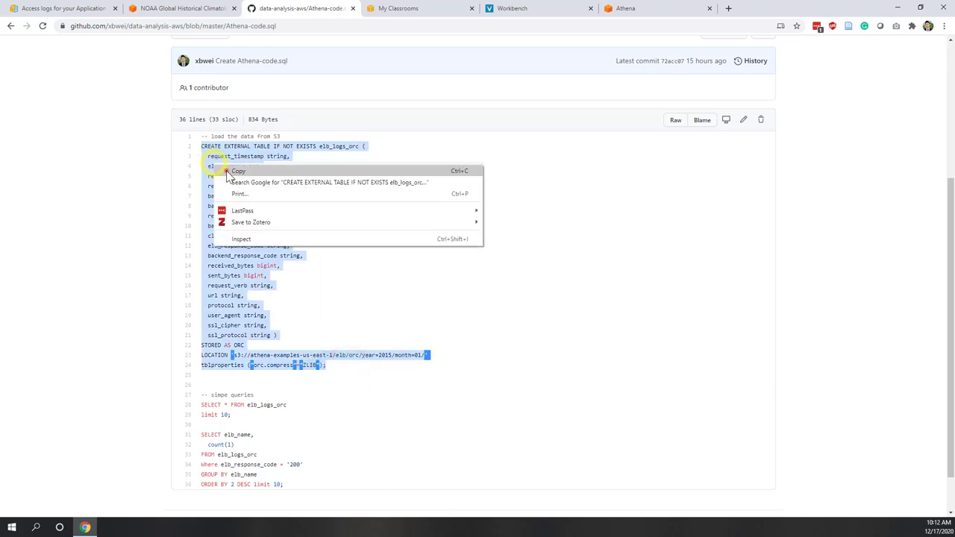
{"action": "left_click", "coordinate": [296, 171]}
{"action": "left_click", "coordinate": [296, 173]}
{"action": "left_click", "coordinate": [646, 11]}
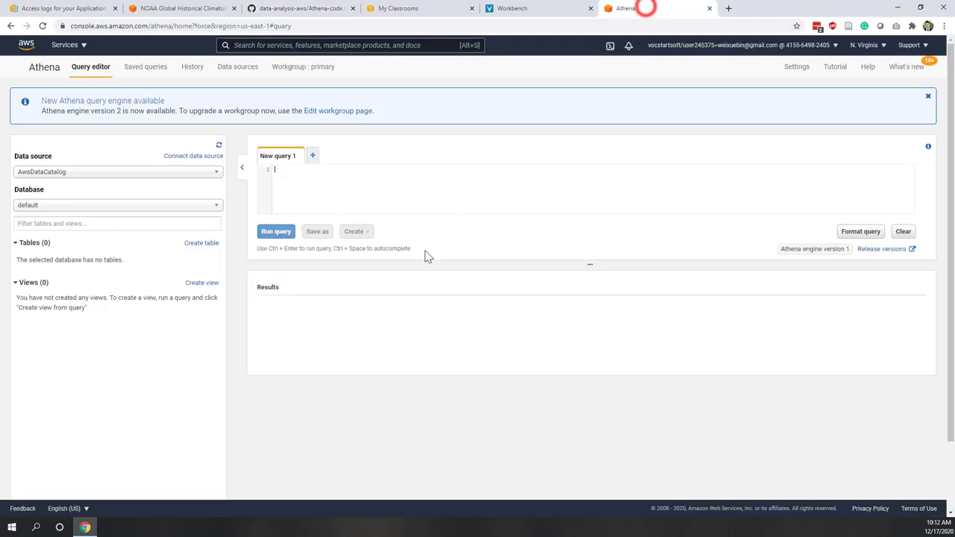
- Paste and run the elb_logs_orc CREATE EXTERNAL TABLE statement, then select the sampledb database
{"action": "left_click", "coordinate": [326, 196]}
{"action": "key", "text": "ctrl+v"}
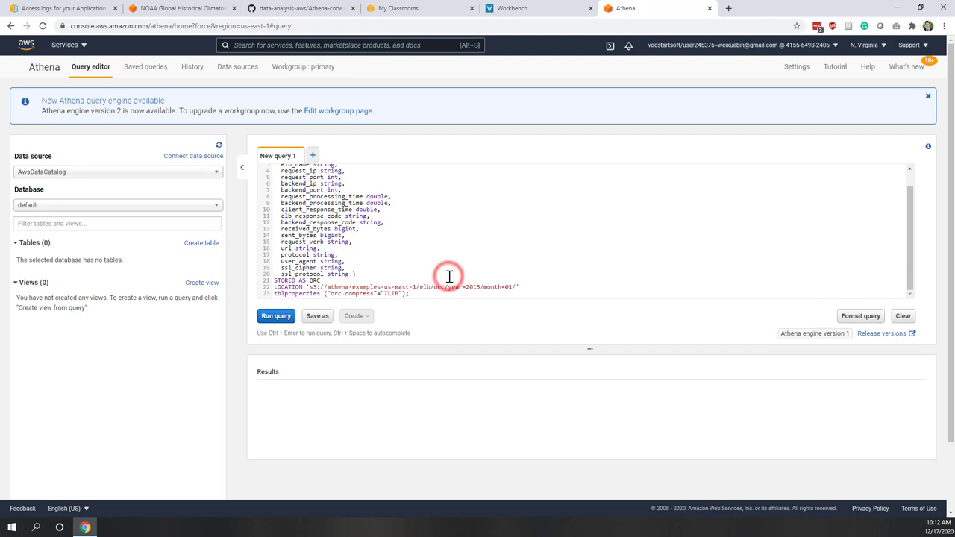
{"action": "key", "text": "ctrl+Return"}
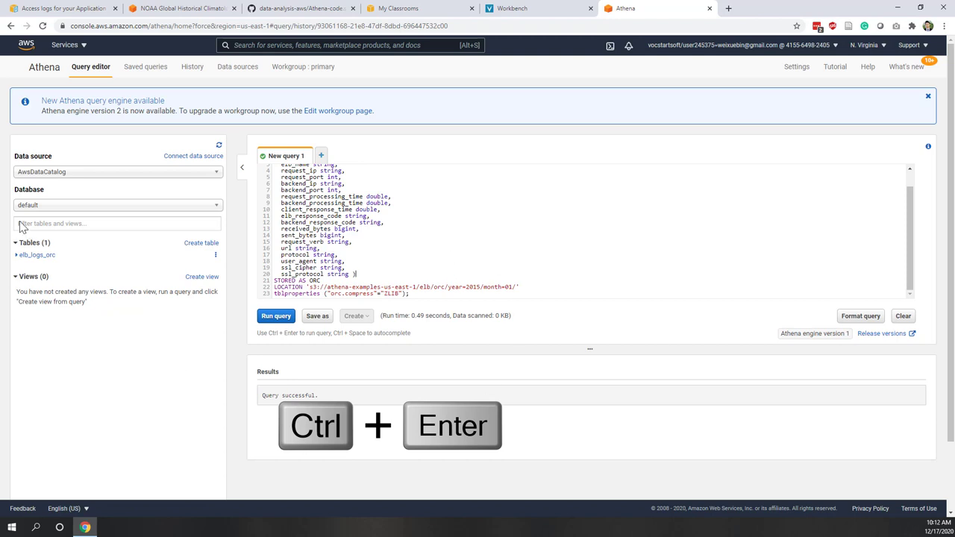
{"action": "left_click", "coordinate": [64, 207]}
{"action": "left_click", "coordinate": [51, 230]}
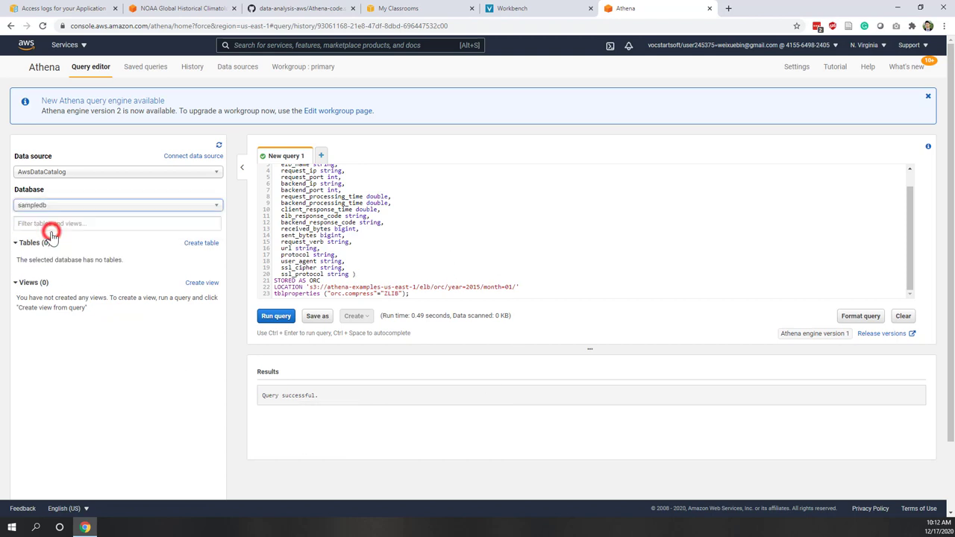
- Switch to the default database, expand elb_logs_orc's columns, and start an empty New query 2 tab
{"action": "left_click", "coordinate": [66, 206]}
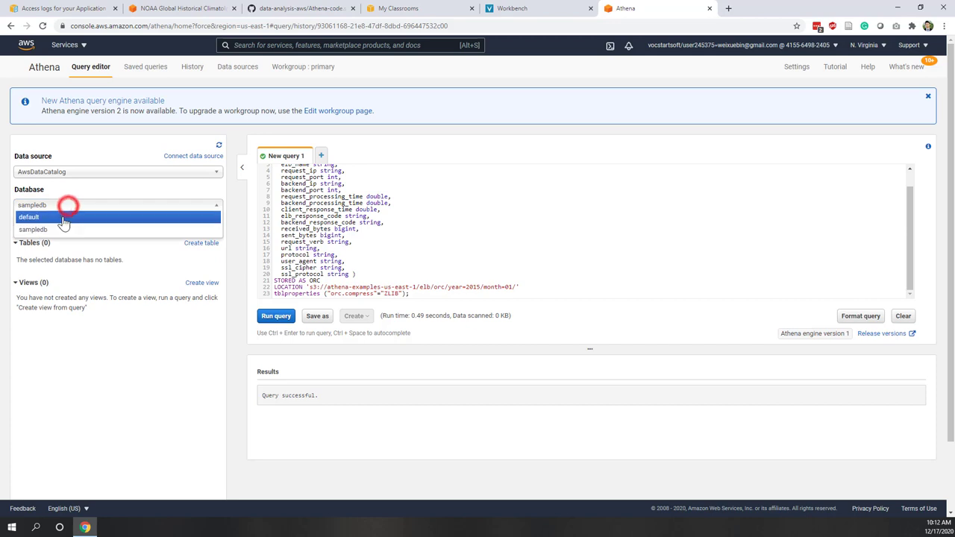
{"action": "left_click", "coordinate": [64, 215]}
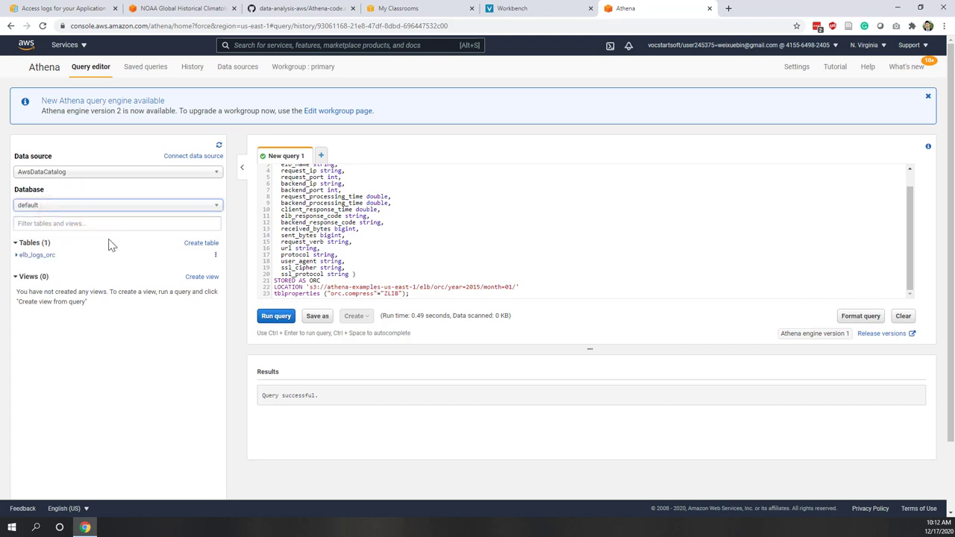
{"action": "left_click", "coordinate": [37, 257]}
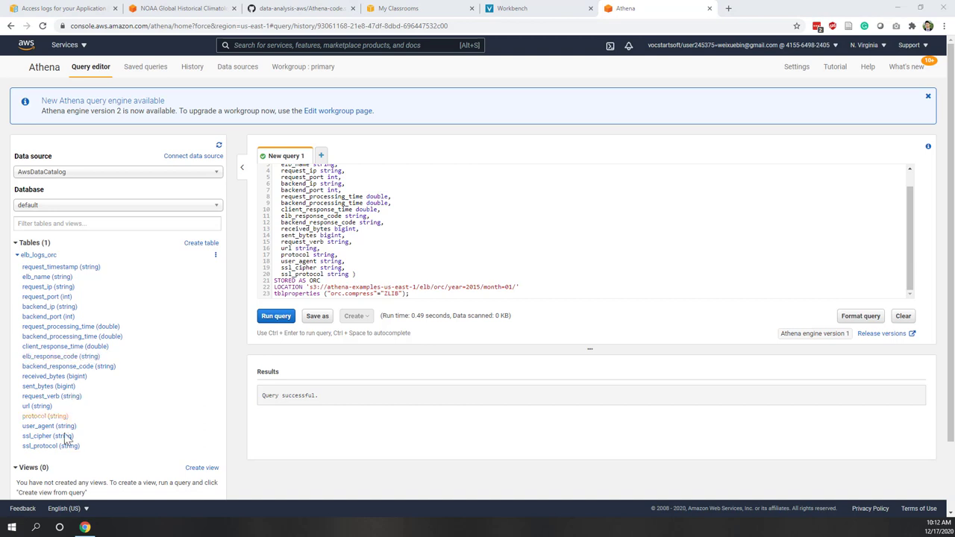
{"action": "left_click", "coordinate": [321, 159]}
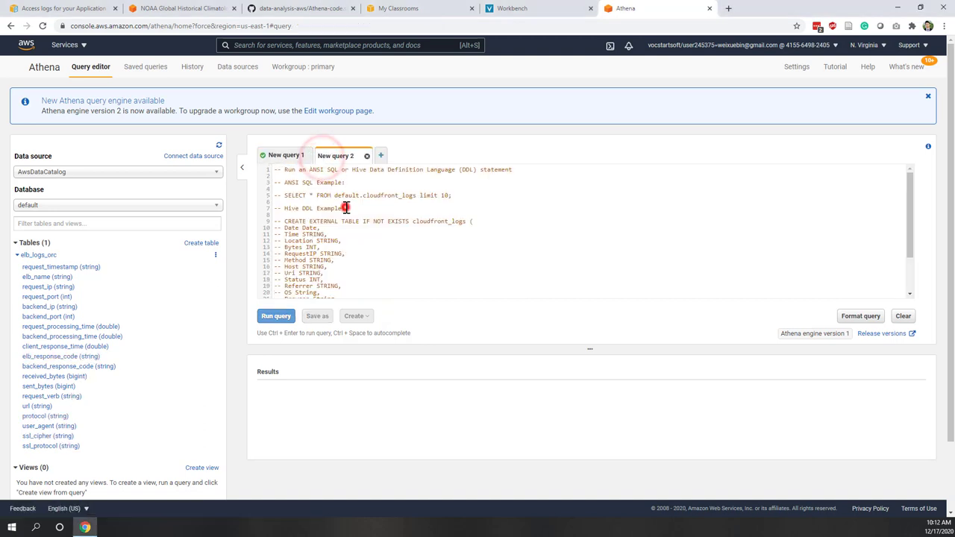
{"action": "left_click", "coordinate": [345, 207]}
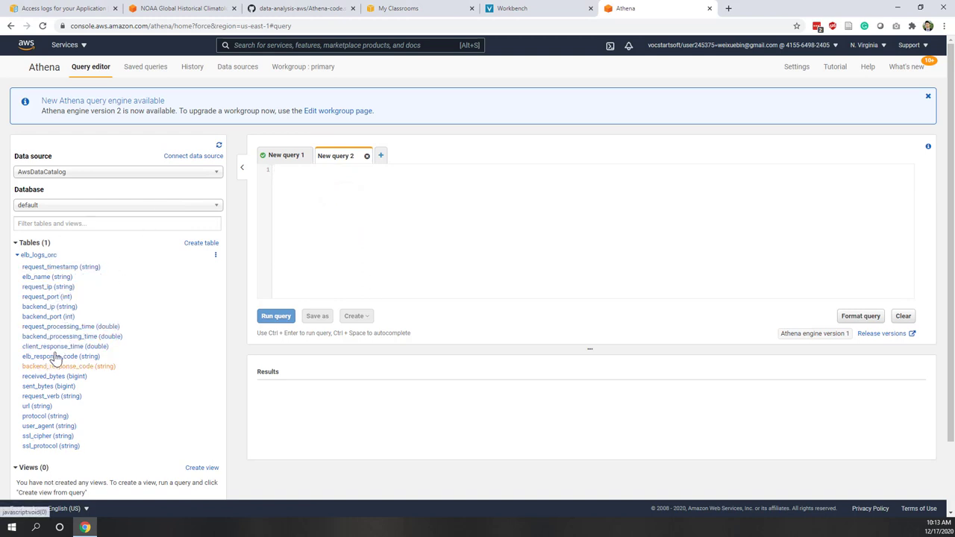
- Copy the 'SELECT * FROM elb_logs_orc limit 10' query from GitHub lines 28-29 into New query 2
{"action": "left_click", "coordinate": [302, 8]}
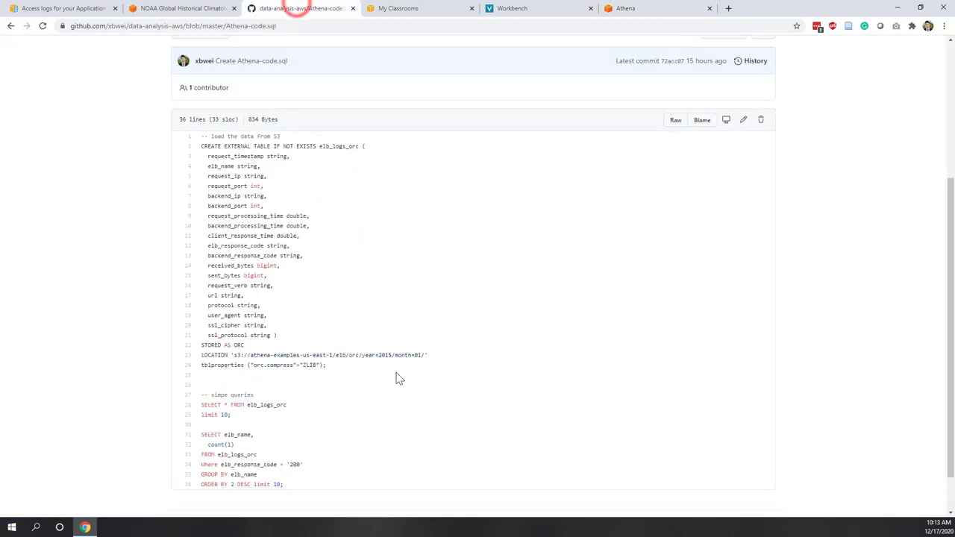
{"action": "scroll", "coordinate": [395, 370], "scroll_direction": "down", "scroll_amount": 2}
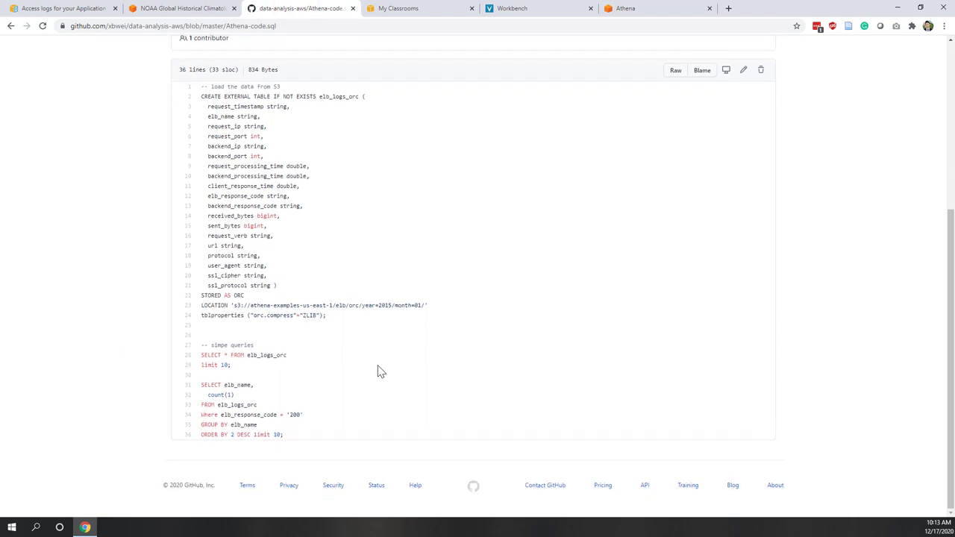
{"action": "left_click_drag", "start_coordinate": [237, 365], "coordinate": [201, 356]}
{"action": "right_click", "coordinate": [215, 362]}
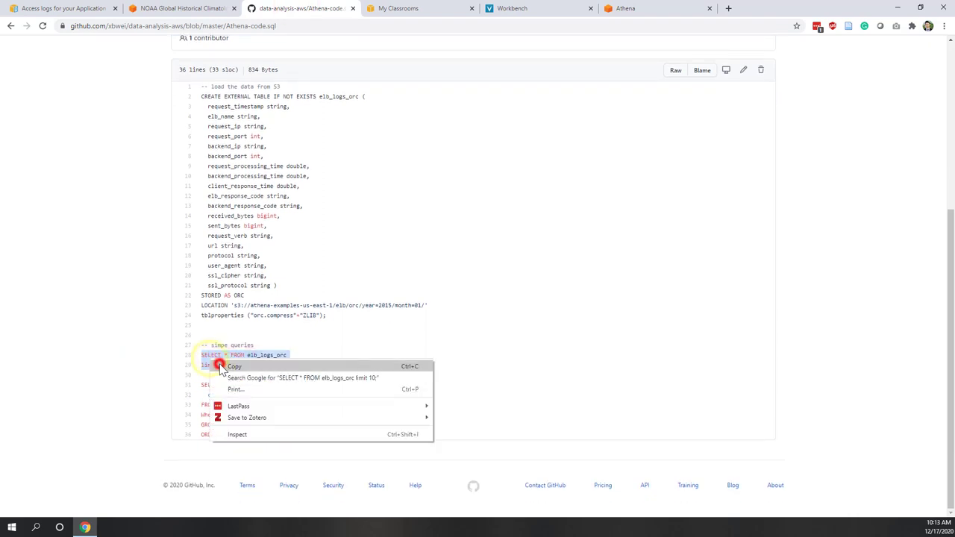
{"action": "left_click", "coordinate": [233, 366]}
{"action": "left_click", "coordinate": [654, 8]}
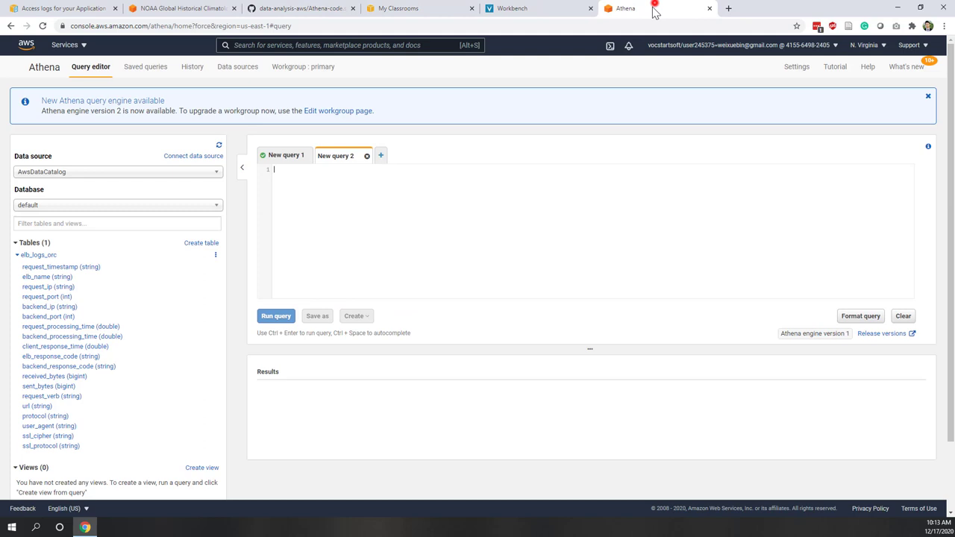
{"action": "left_click", "coordinate": [314, 230]}
{"action": "key", "text": "ctrl+v"}
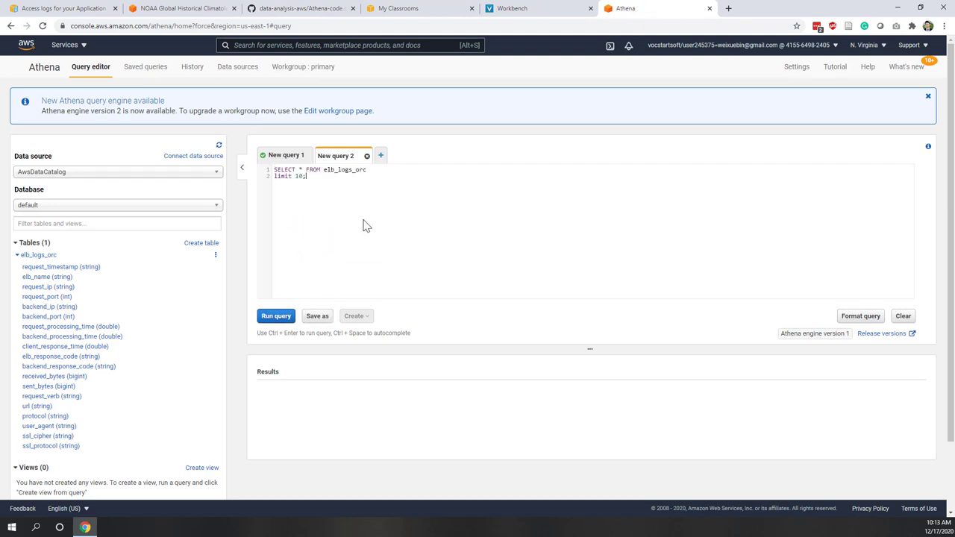
- Run the query and look over the ten returned load-balancer log rows
{"action": "key", "text": "ctrl+Return"}
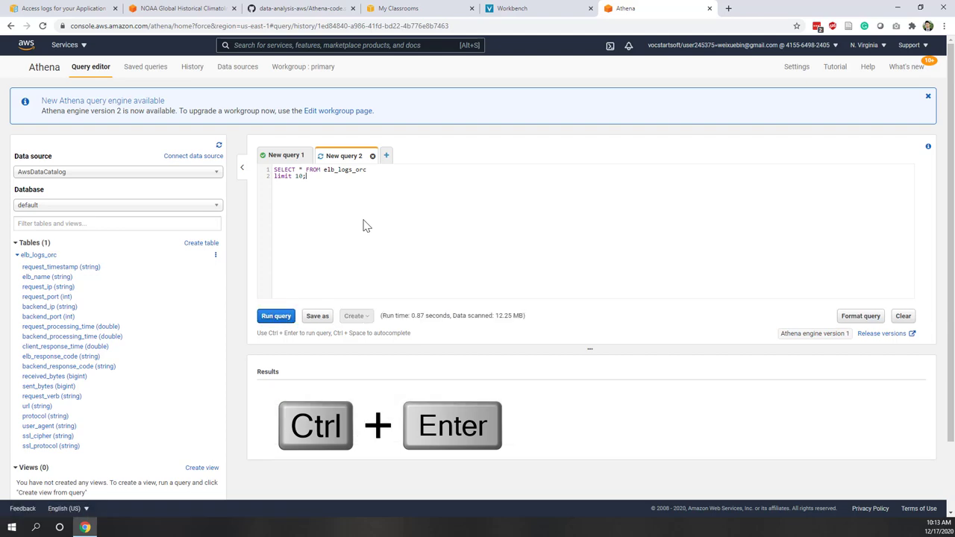
{"action": "scroll", "coordinate": [373, 219], "scroll_direction": "down", "scroll_amount": 2}
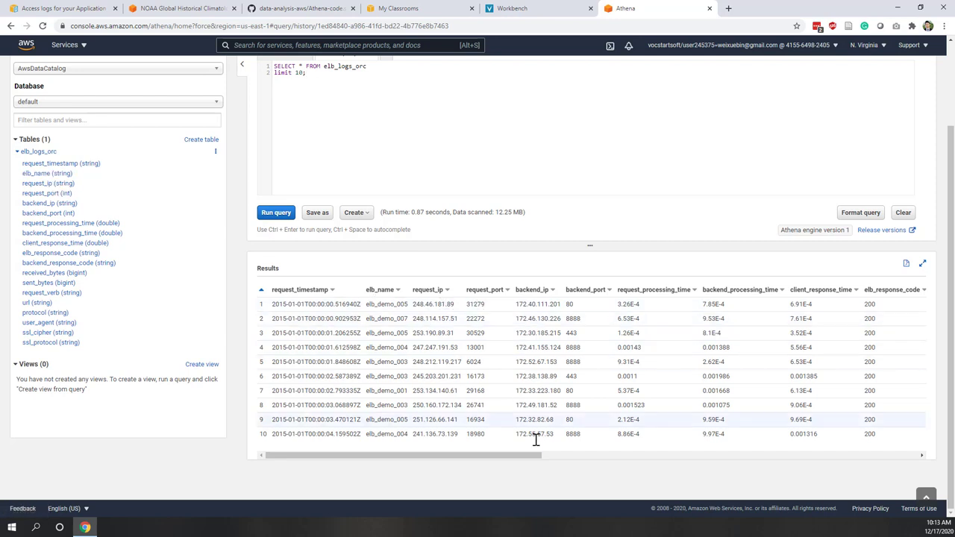
{"action": "left_click_drag", "start_coordinate": [518, 454], "coordinate": [515, 466]}
{"action": "left_click_drag", "start_coordinate": [662, 453], "coordinate": [465, 475]}
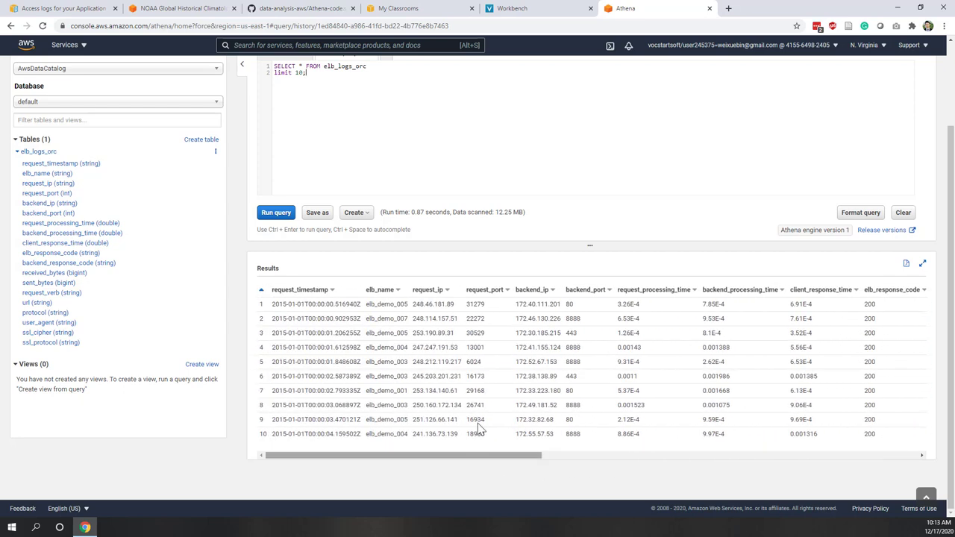
{"action": "scroll", "coordinate": [474, 414], "scroll_direction": "up", "scroll_amount": 2}
{"action": "left_click", "coordinate": [397, 243]}
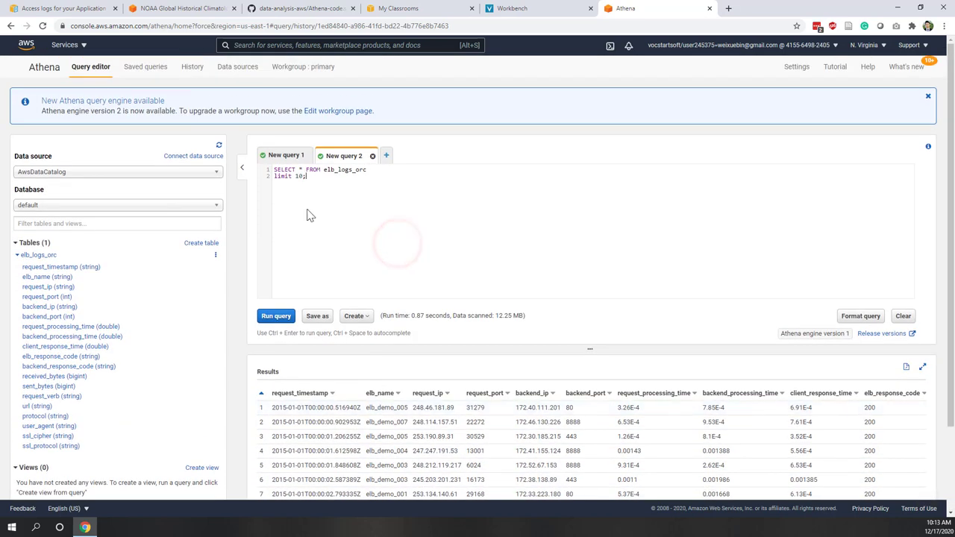
- Copy the GROUP BY query from GitHub lines 31-36 into a new third query tab
{"action": "left_click", "coordinate": [306, 11]}
{"action": "left_click_drag", "start_coordinate": [308, 436], "coordinate": [202, 385]}
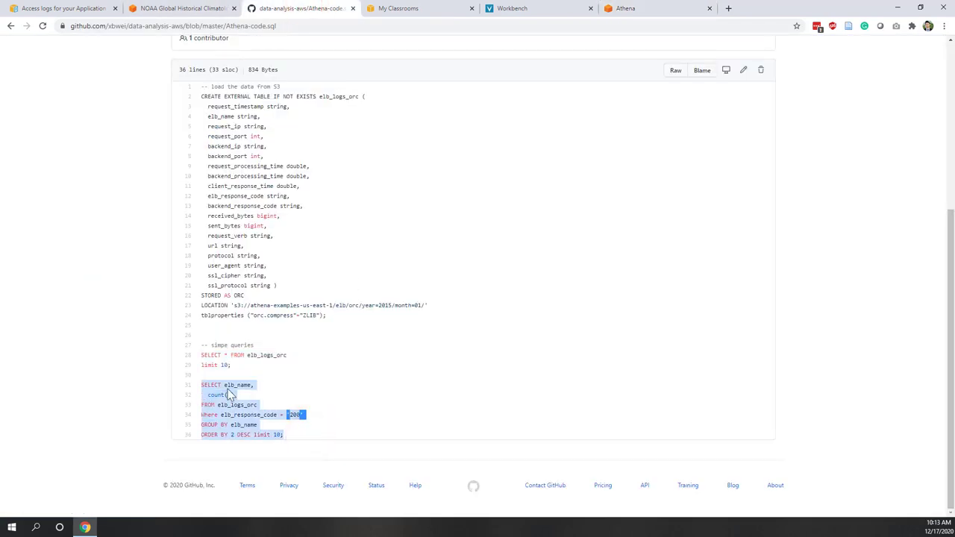
{"action": "right_click", "coordinate": [230, 394]}
{"action": "left_click", "coordinate": [237, 397]}
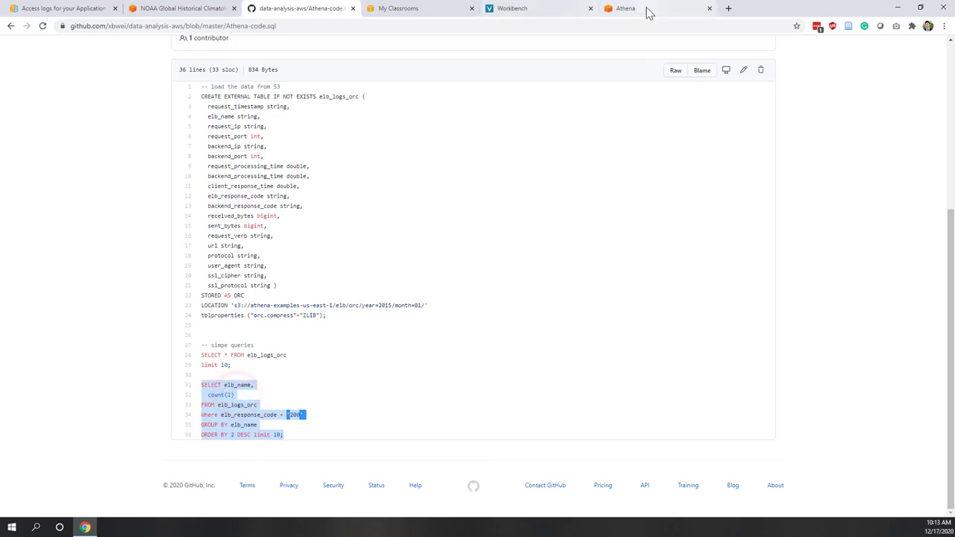
{"action": "left_click", "coordinate": [646, 9]}
{"action": "left_click", "coordinate": [388, 155]}
{"action": "left_click", "coordinate": [392, 198]}
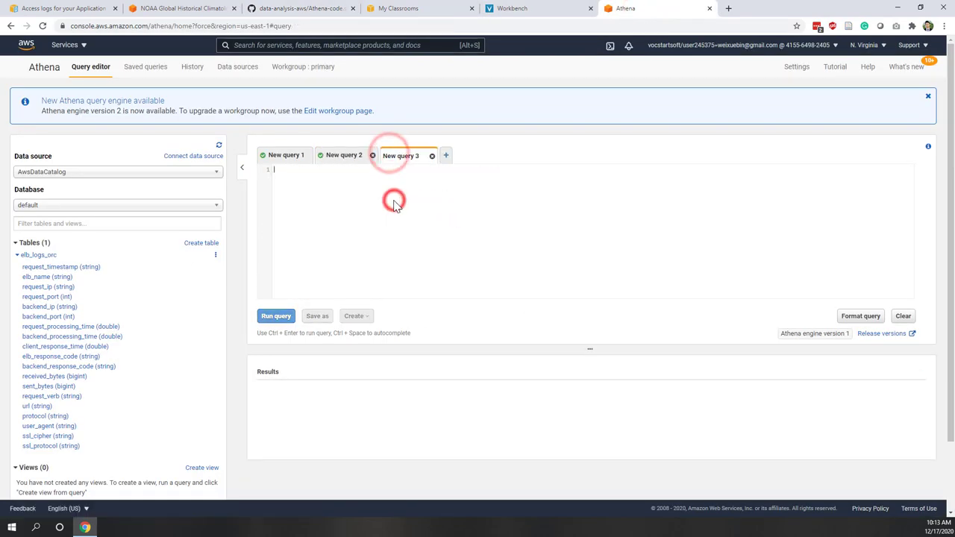
{"action": "key", "text": "ctrl+v"}
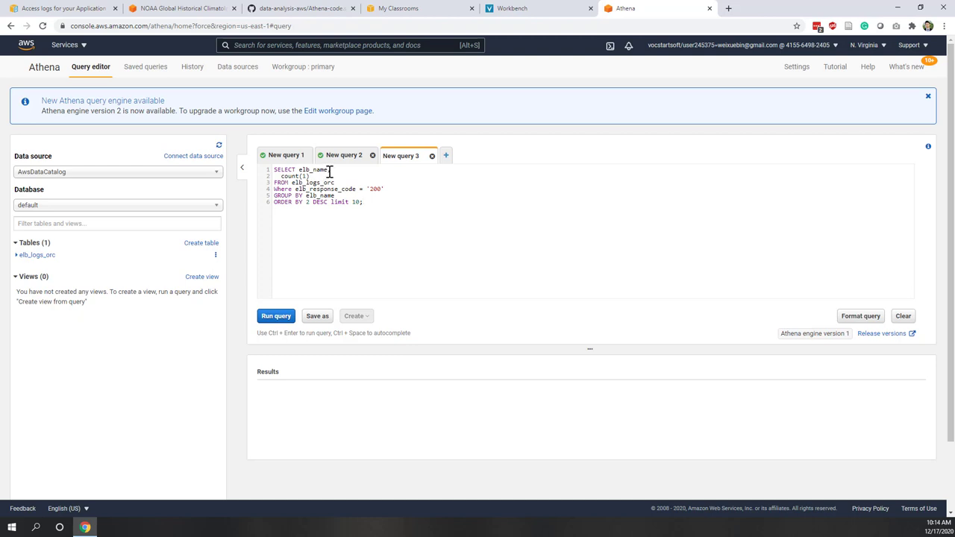
- Add the missing comma after elb_name and check elb_response_code against the AWS access logs documentation
{"action": "left_click", "coordinate": [325, 170]}
{"action": "type", "text": ","}
{"action": "left_click_drag", "start_coordinate": [355, 189], "coordinate": [310, 190]}
{"action": "left_click", "coordinate": [374, 193]}
{"action": "left_click", "coordinate": [42, 8]}
{"action": "left_click", "coordinate": [623, 8]}
- Run the query, listing code-200 counts per load balancer with elb_demo_001 highest at 136656
{"action": "key", "text": "ctrl+a"}
{"action": "left_click", "coordinate": [319, 214]}
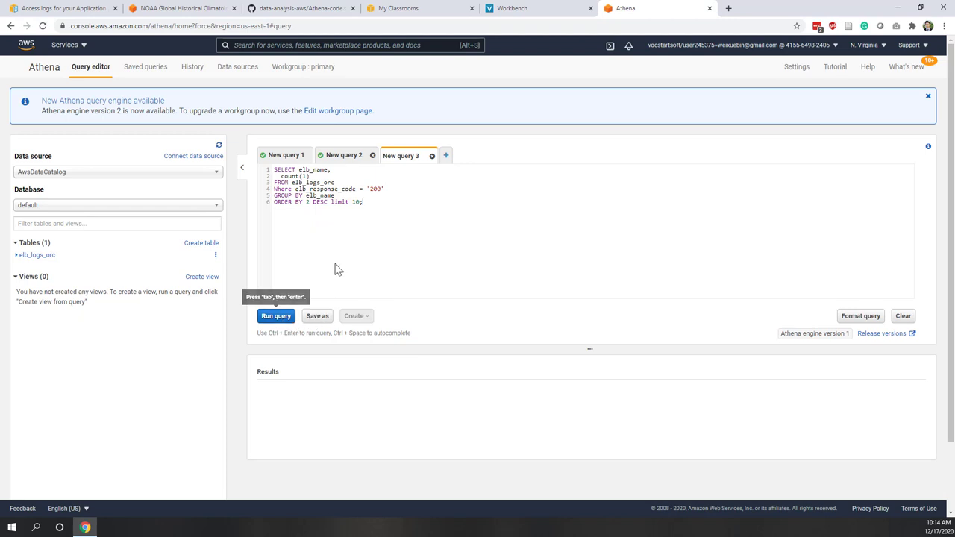
{"action": "key", "text": "ctrl+Return"}
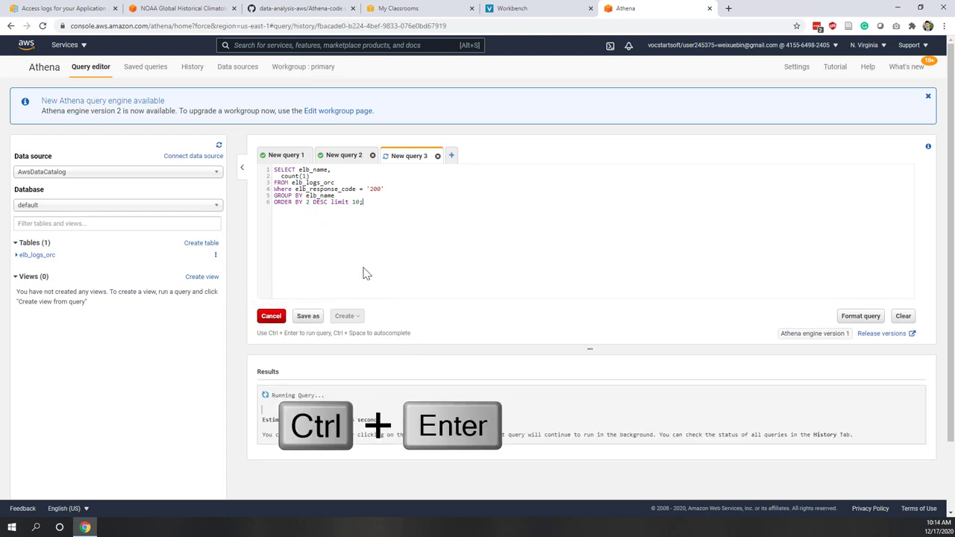
{"action": "scroll", "coordinate": [585, 323], "scroll_direction": "down", "scroll_amount": 2}
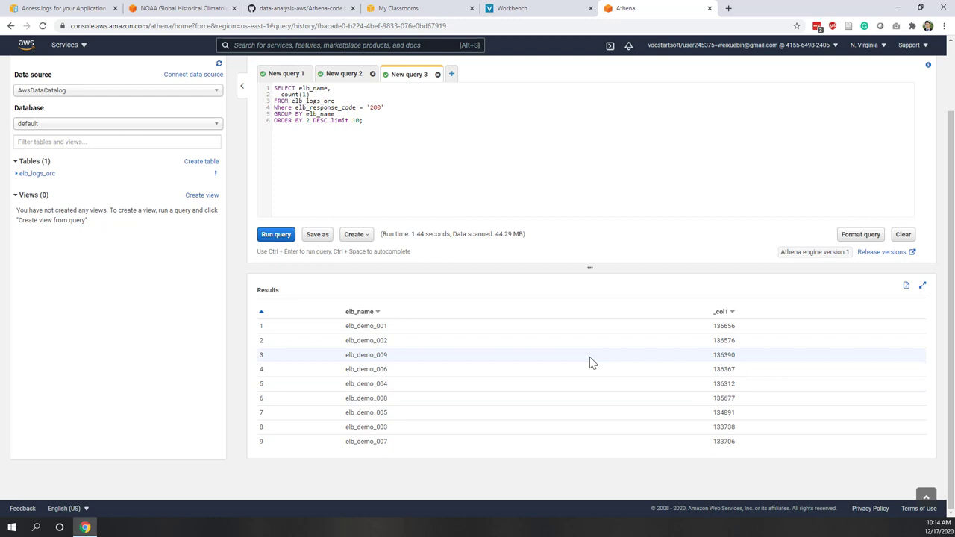
{"action": "scroll", "coordinate": [591, 362], "scroll_direction": "up", "scroll_amount": 2}
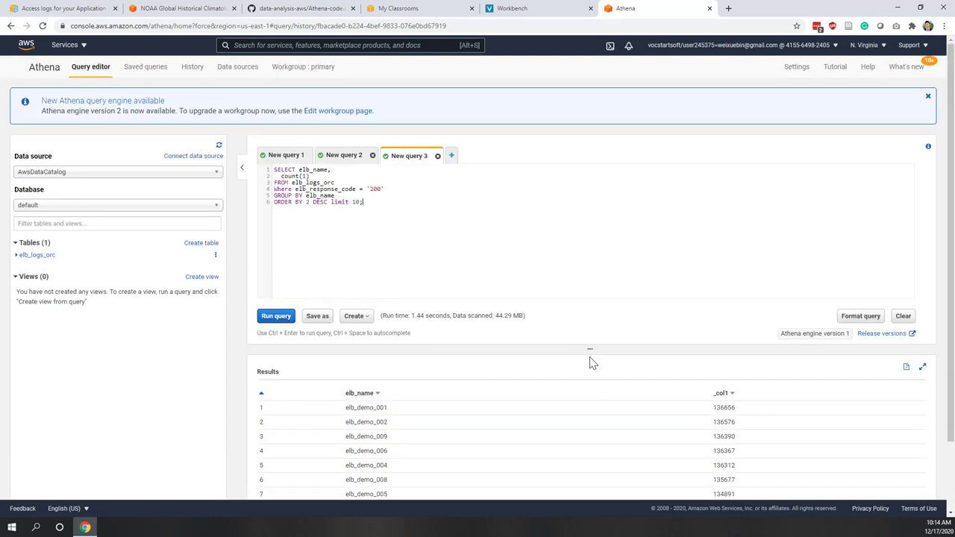
- Review the CREATE TABLE, SELECT and GROUP BY query tabs and their results
{"action": "left_click", "coordinate": [279, 156]}
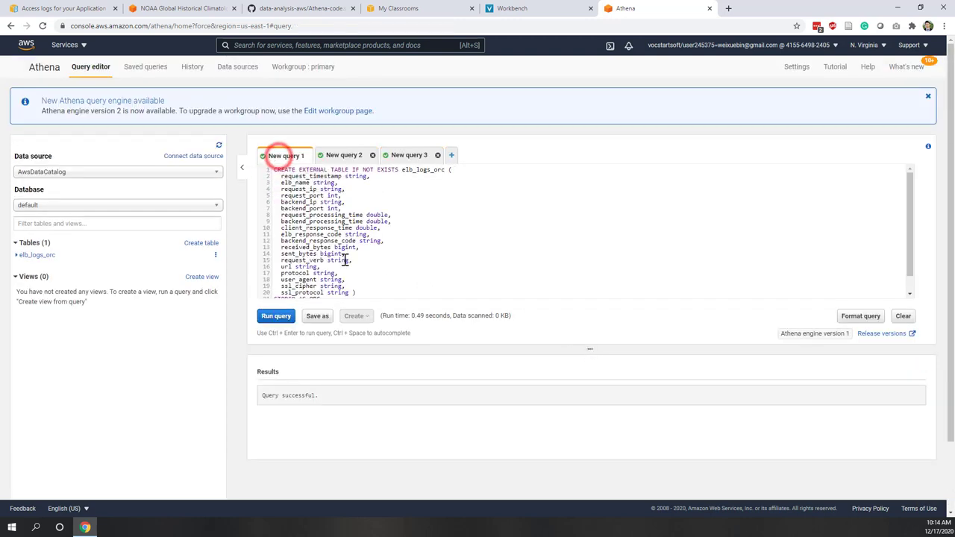
{"action": "scroll", "coordinate": [425, 228], "scroll_direction": "down", "scroll_amount": 3}
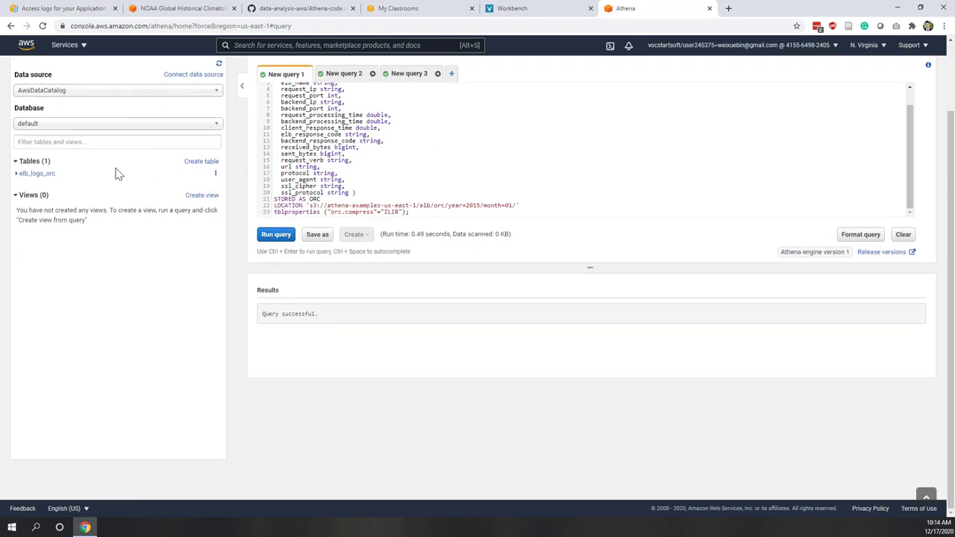
{"action": "scroll", "coordinate": [441, 191], "scroll_direction": "up", "scroll_amount": 3}
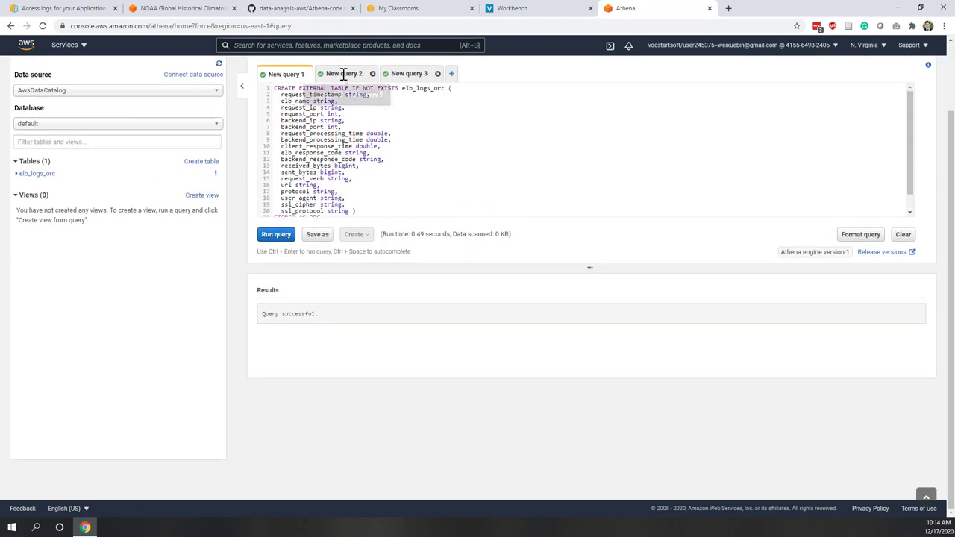
{"action": "left_click", "coordinate": [343, 74]}
{"action": "left_click", "coordinate": [403, 74]}
{"action": "scroll", "coordinate": [443, 246], "scroll_direction": "up", "scroll_amount": 3}
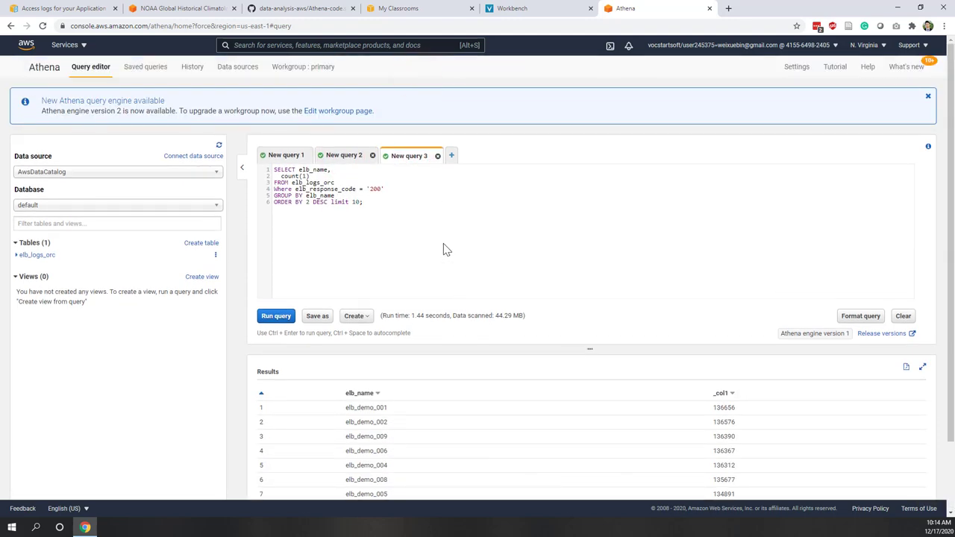
- Look at Saved queries and Data sources, then open AwsDataCatalog in AWS Glue
{"action": "left_click", "coordinate": [147, 73]}
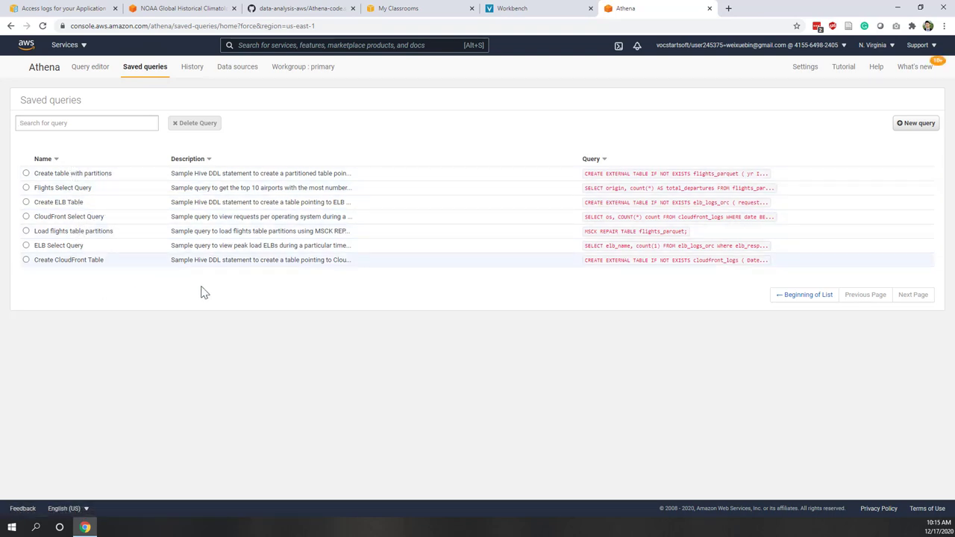
{"action": "left_click", "coordinate": [224, 71]}
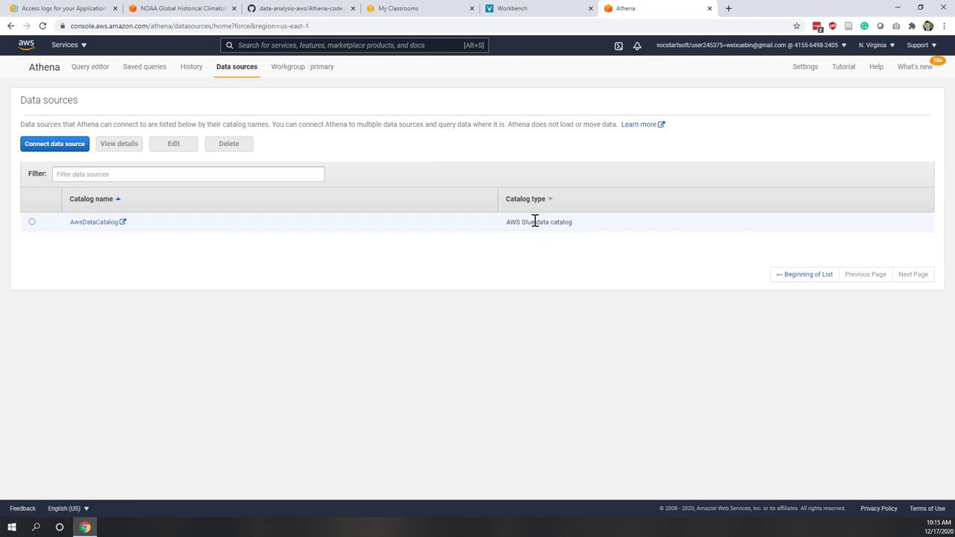
{"action": "left_click", "coordinate": [84, 223]}
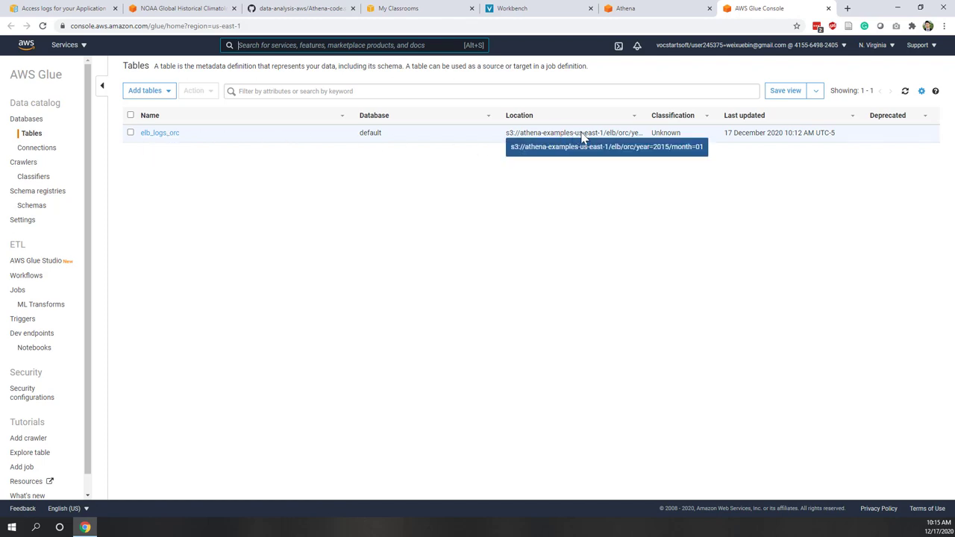
- Open the elb_logs_orc table and follow its S3 location to the year=2015/month=01/ folder
{"action": "left_click", "coordinate": [158, 134]}
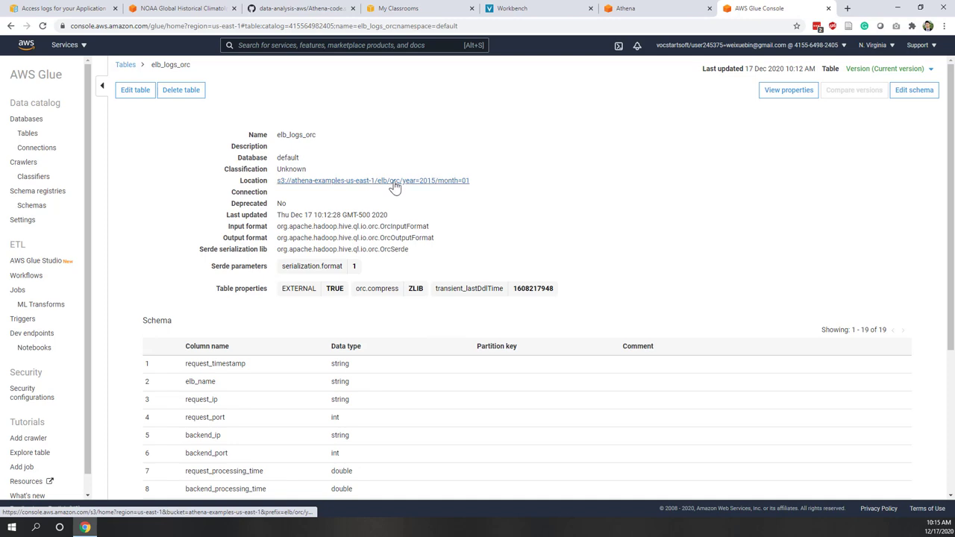
{"action": "left_click", "coordinate": [327, 185]}
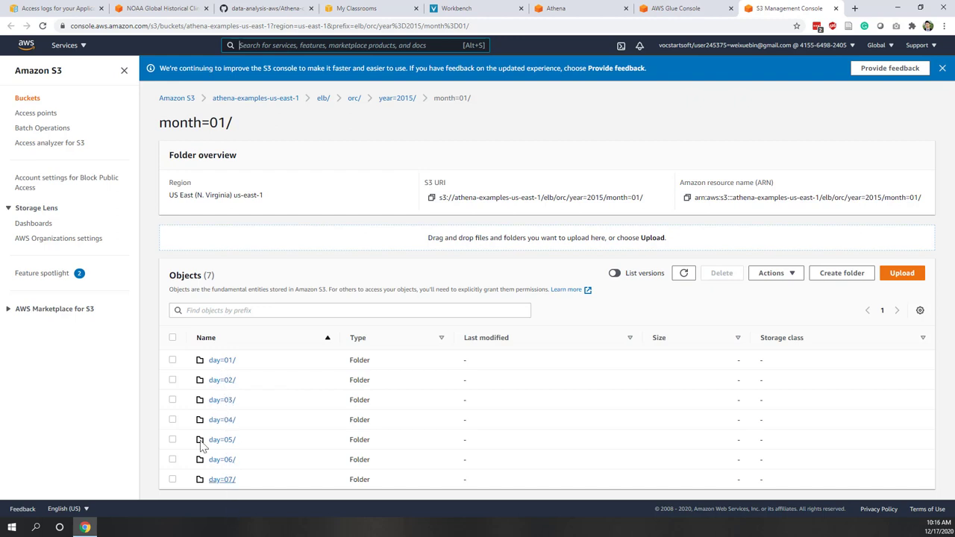
- Inspect the day=01/ and day=06/ folders, each holding one orc file, then return to Glue
{"action": "left_click", "coordinate": [220, 361]}
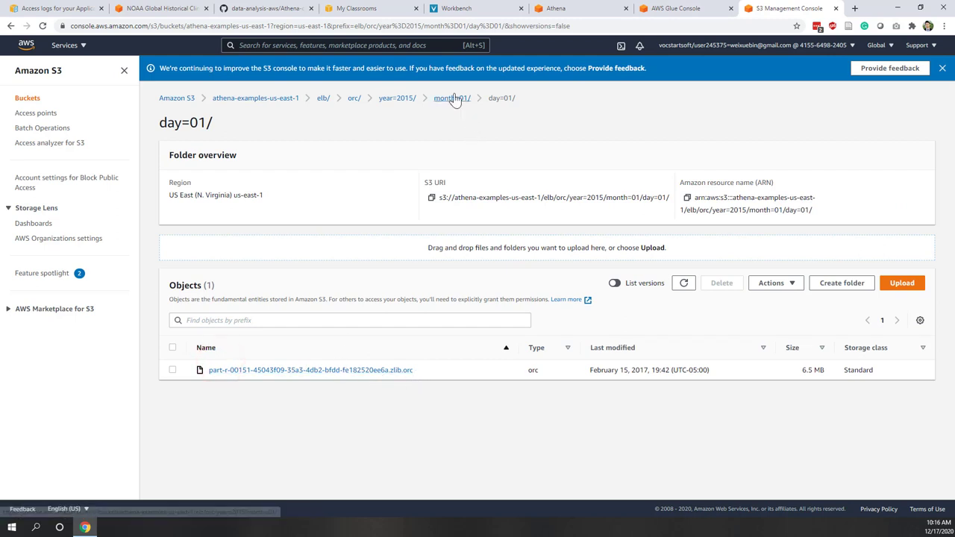
{"action": "left_click", "coordinate": [452, 98]}
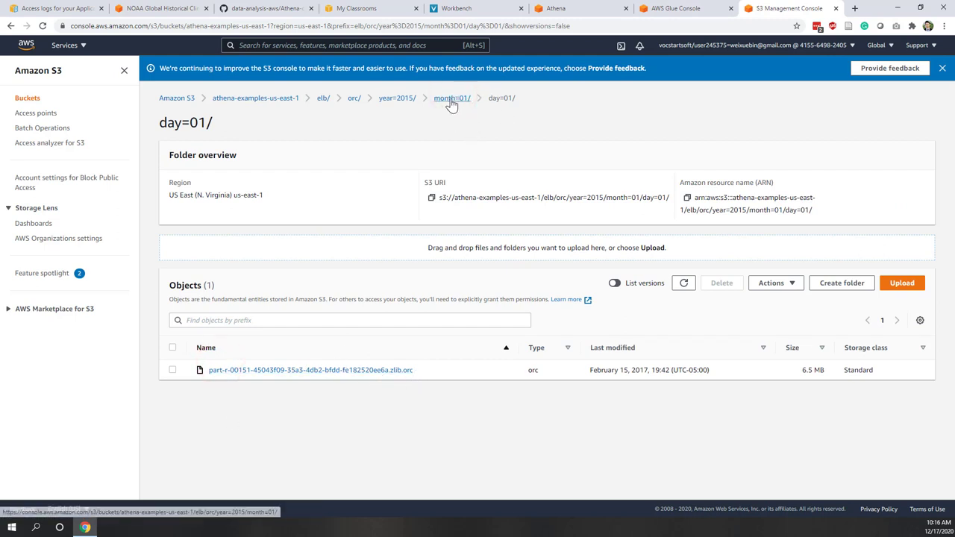
{"action": "left_click", "coordinate": [452, 98]}
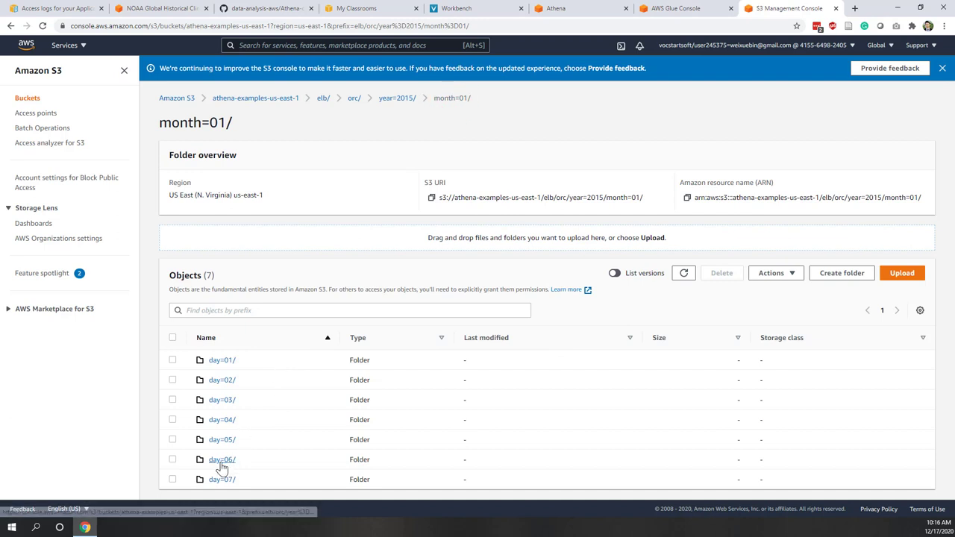
{"action": "left_click", "coordinate": [221, 462]}
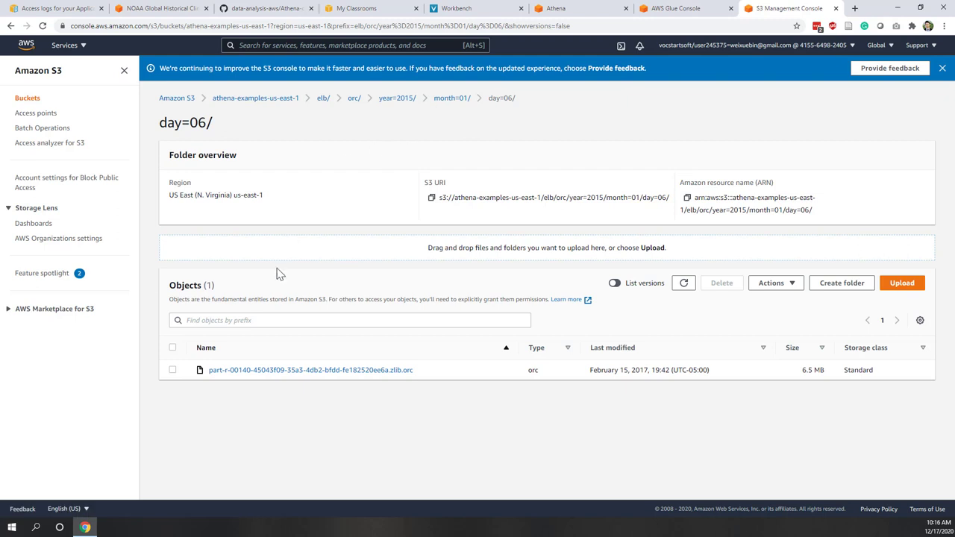
{"action": "left_click", "coordinate": [666, 10]}
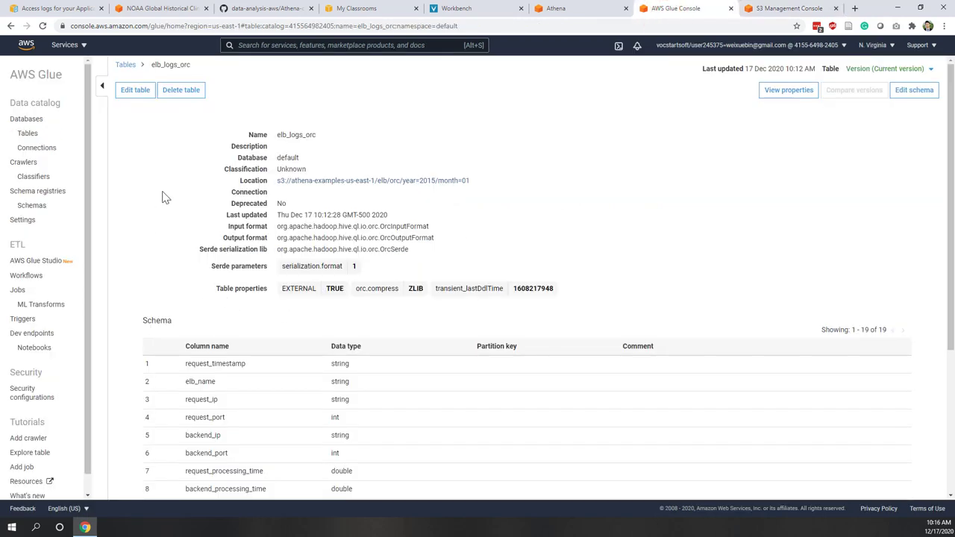
- Scroll through the 19-column elb_logs_orc schema, then go back to Athena's Data sources page
{"action": "scroll", "coordinate": [381, 293], "scroll_direction": "down", "scroll_amount": 3}
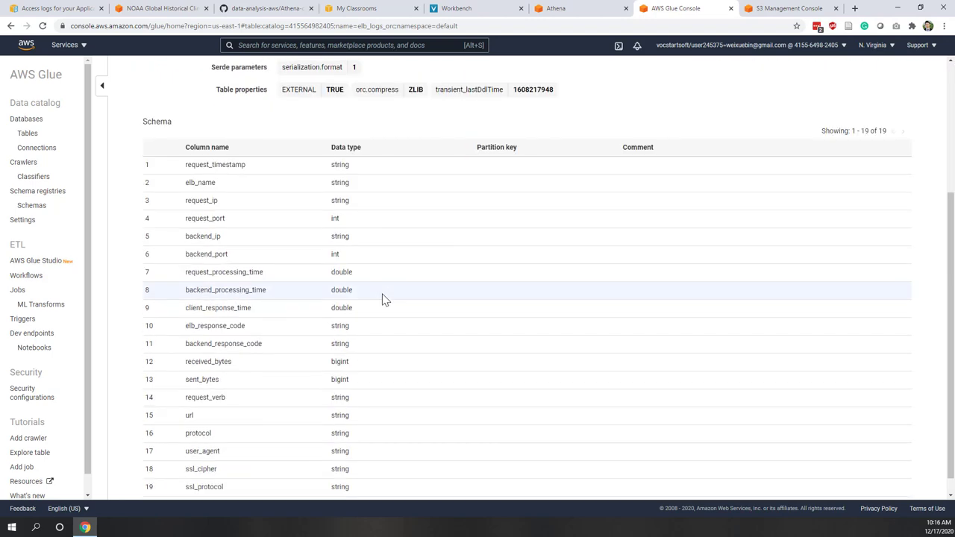
{"action": "scroll", "coordinate": [384, 299], "scroll_direction": "up", "scroll_amount": 1}
{"action": "scroll", "coordinate": [384, 300], "scroll_direction": "up", "scroll_amount": 2}
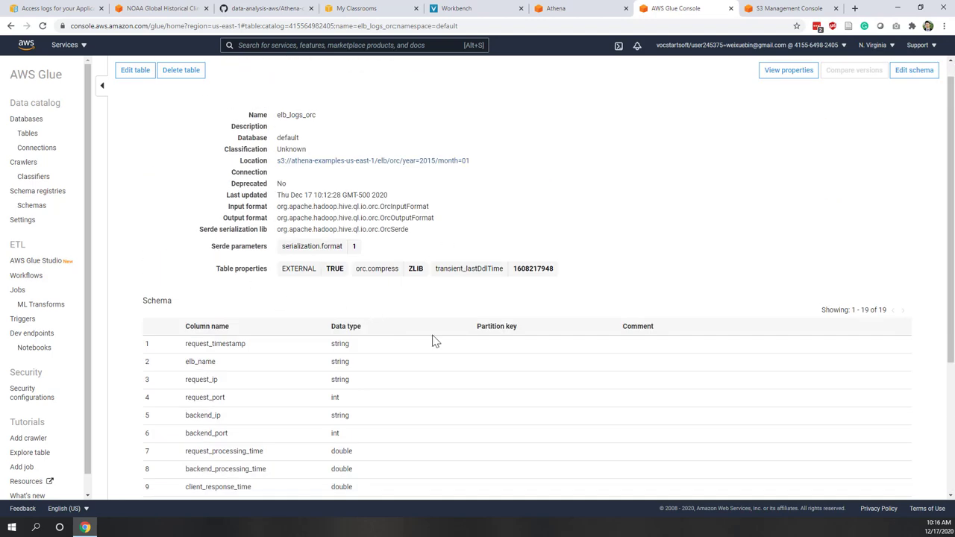
{"action": "scroll", "coordinate": [435, 341], "scroll_direction": "down", "scroll_amount": 3}
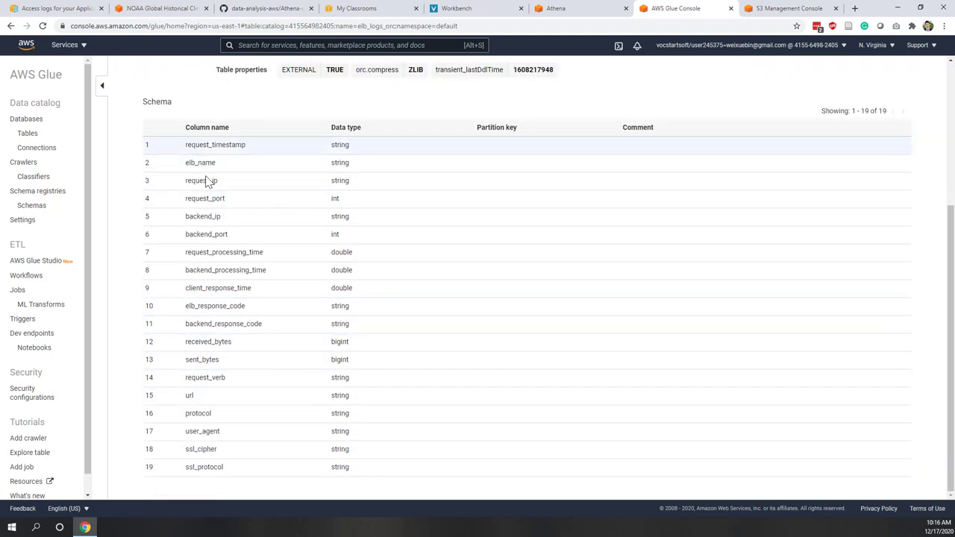
{"action": "scroll", "coordinate": [279, 454], "scroll_direction": "up", "scroll_amount": 3}
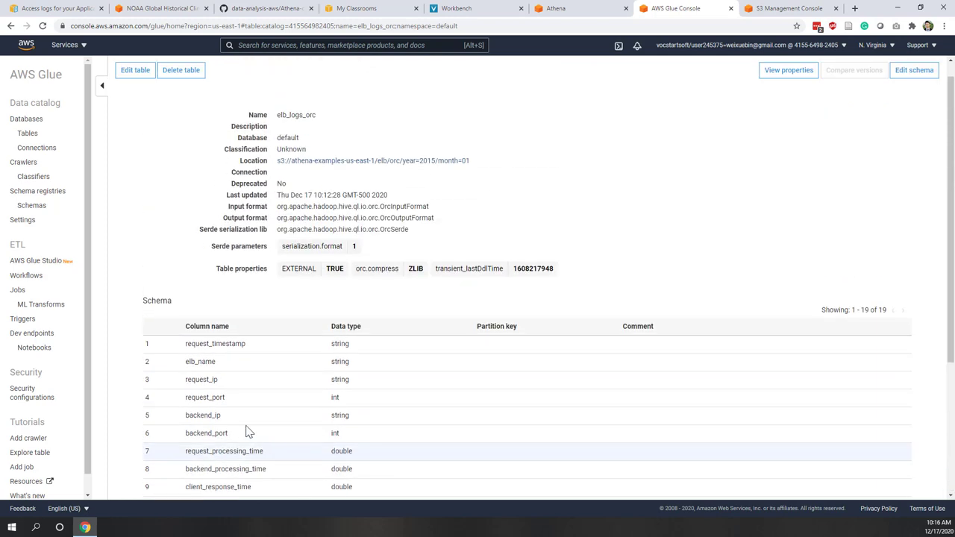
{"action": "left_click", "coordinate": [572, 8]}
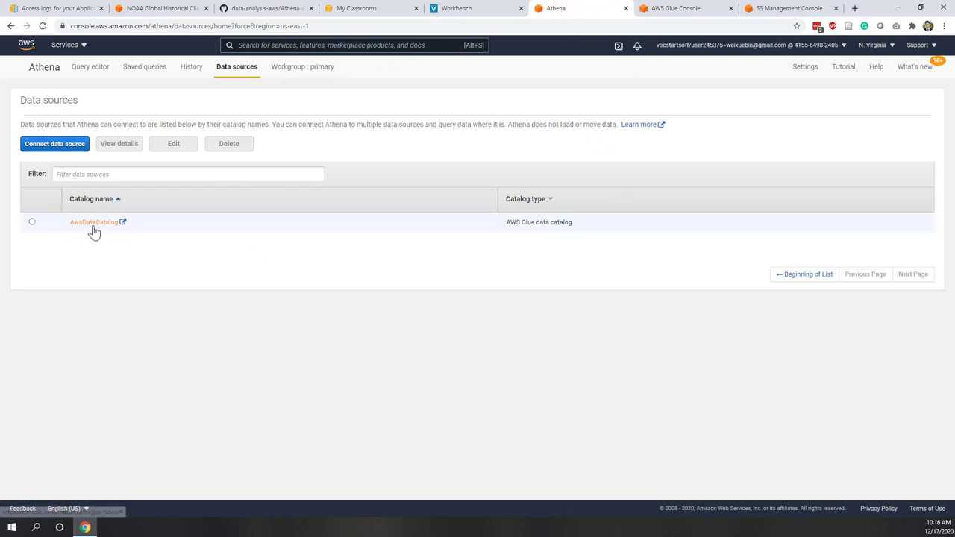
- Revisit the 'SELECT * FROM elb_logs_orc limit 10' query in New query 2, then switch to the NOAA GHCN-D readme
{"action": "left_click", "coordinate": [94, 67]}
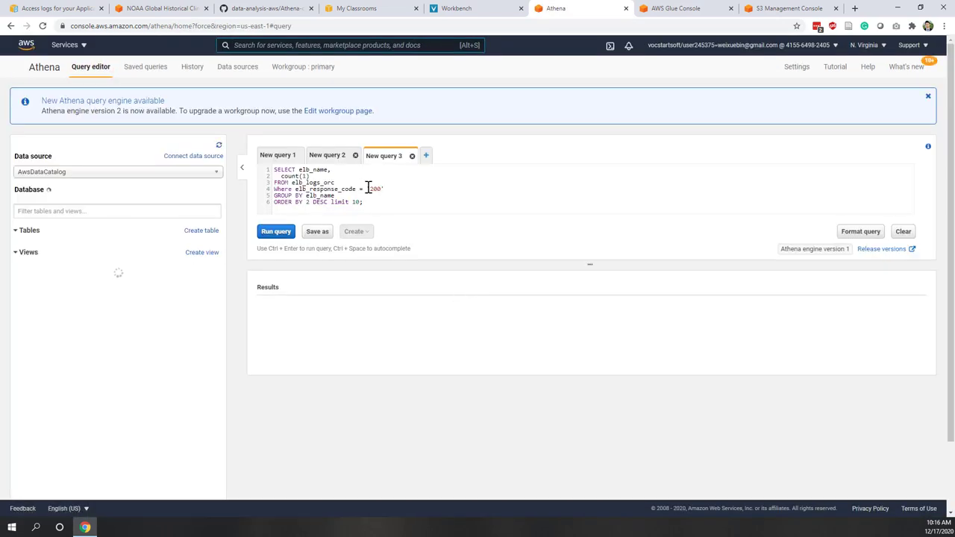
{"action": "left_click", "coordinate": [329, 155]}
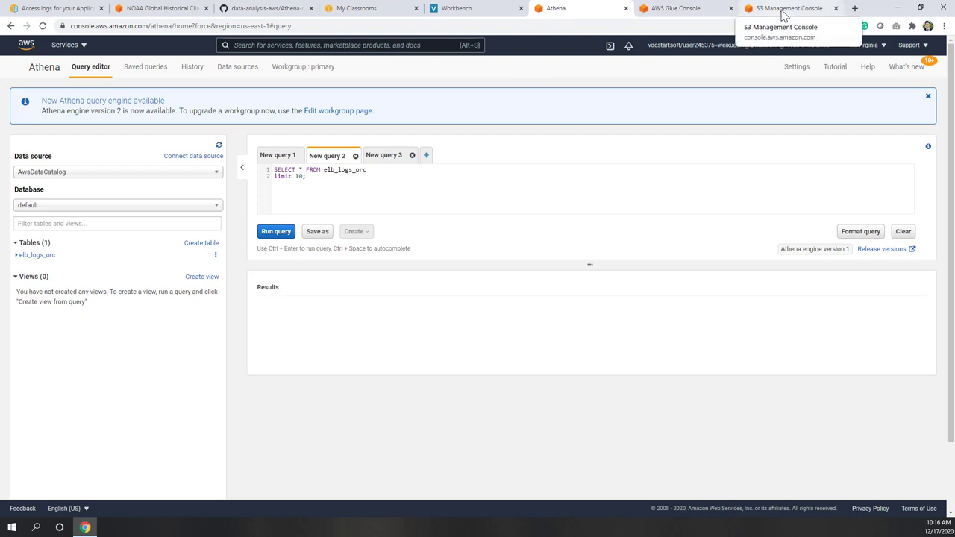
{"action": "left_click", "coordinate": [445, 195]}
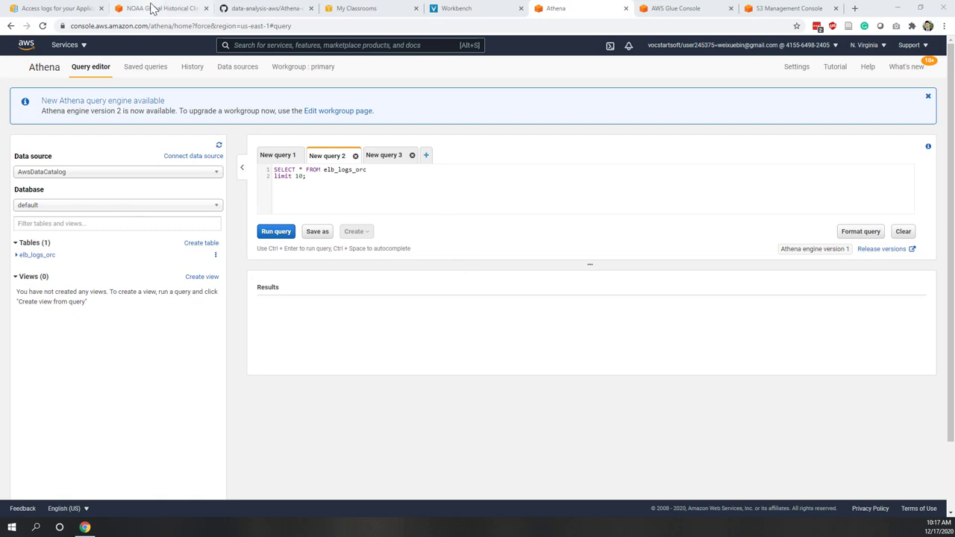
{"action": "left_click", "coordinate": [149, 9]}
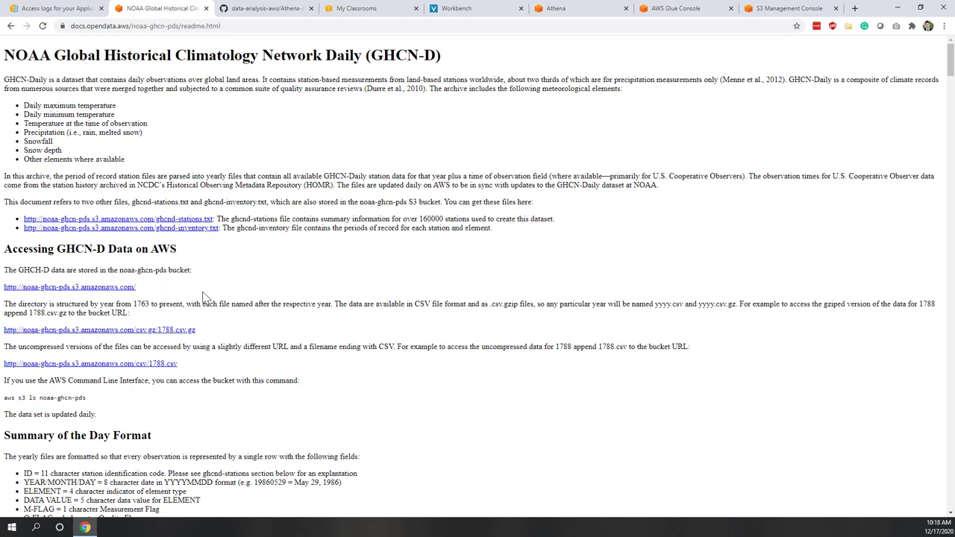
{"action": "triple_click", "coordinate": [154, 292]}
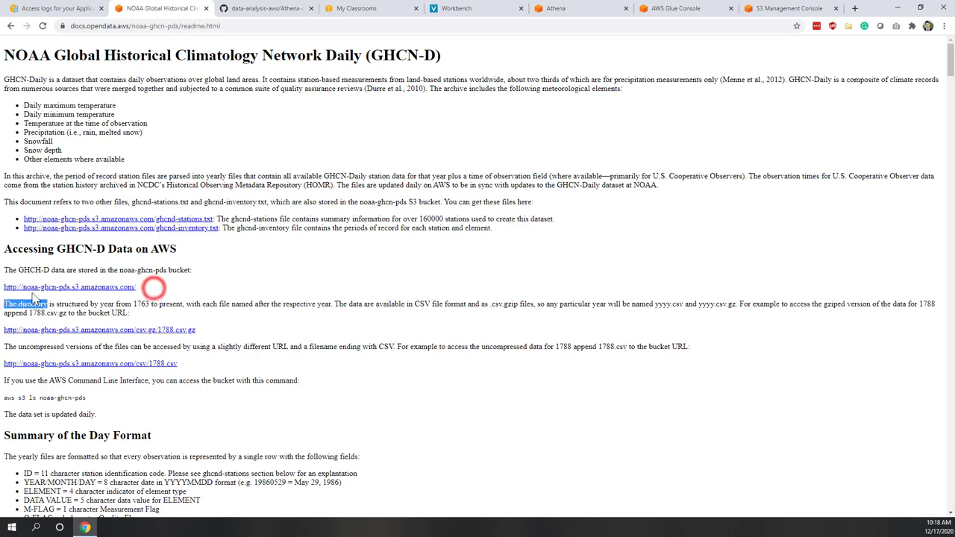
{"action": "left_click", "coordinate": [209, 287]}
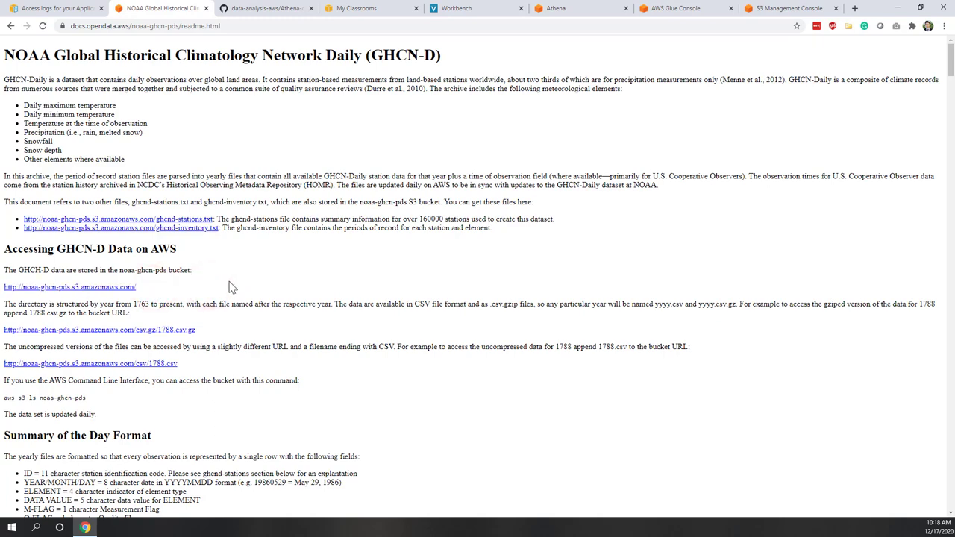
{"action": "scroll", "coordinate": [231, 287], "scroll_direction": "down", "scroll_amount": 3}
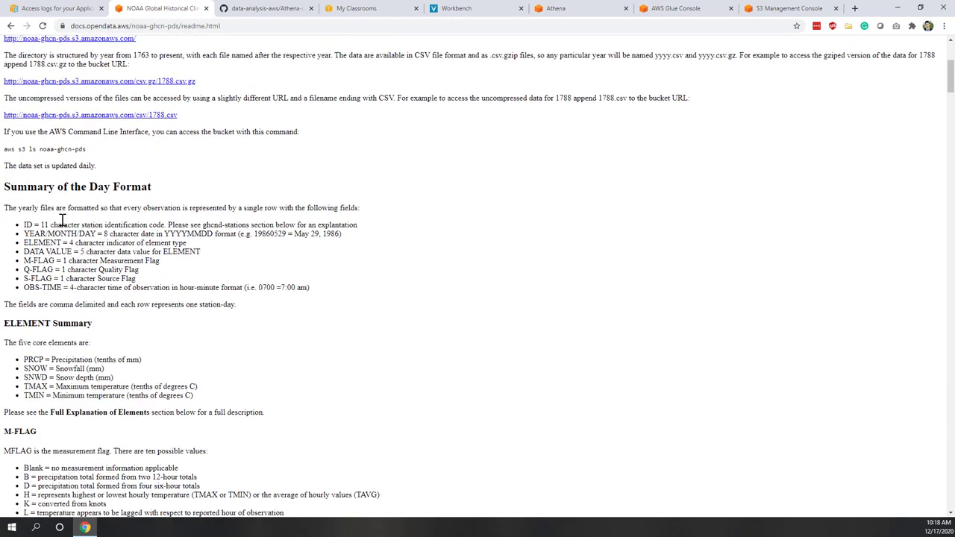
{"action": "triple_click", "coordinate": [84, 323]}
{"action": "left_click", "coordinate": [74, 365]}
{"action": "scroll", "coordinate": [107, 311], "scroll_direction": "down", "scroll_amount": 2}
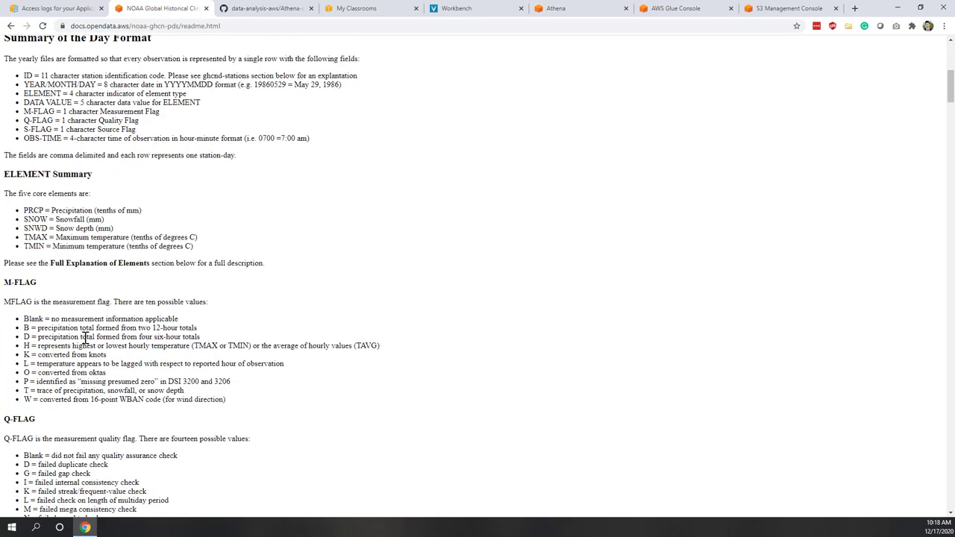
{"action": "scroll", "coordinate": [84, 338], "scroll_direction": "down", "scroll_amount": 7}
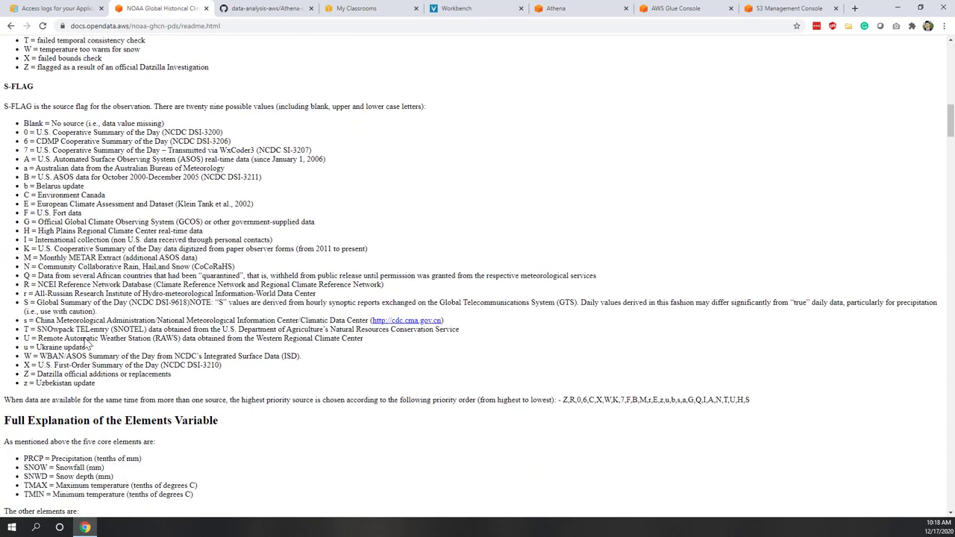
{"action": "scroll", "coordinate": [84, 343], "scroll_direction": "down", "scroll_amount": 3}
{"action": "scroll", "coordinate": [84, 343], "scroll_direction": "up", "scroll_amount": 12}
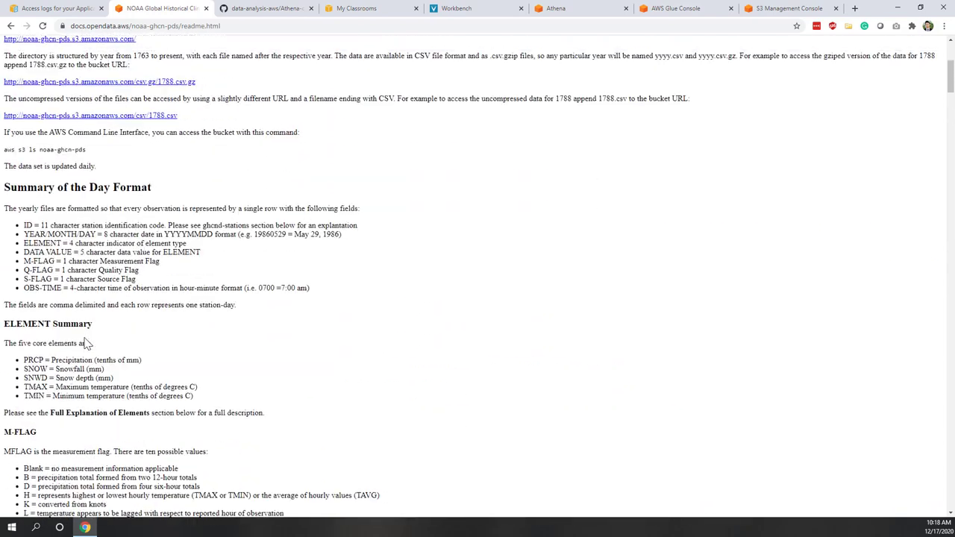
{"action": "scroll", "coordinate": [85, 343], "scroll_direction": "up", "scroll_amount": 4}
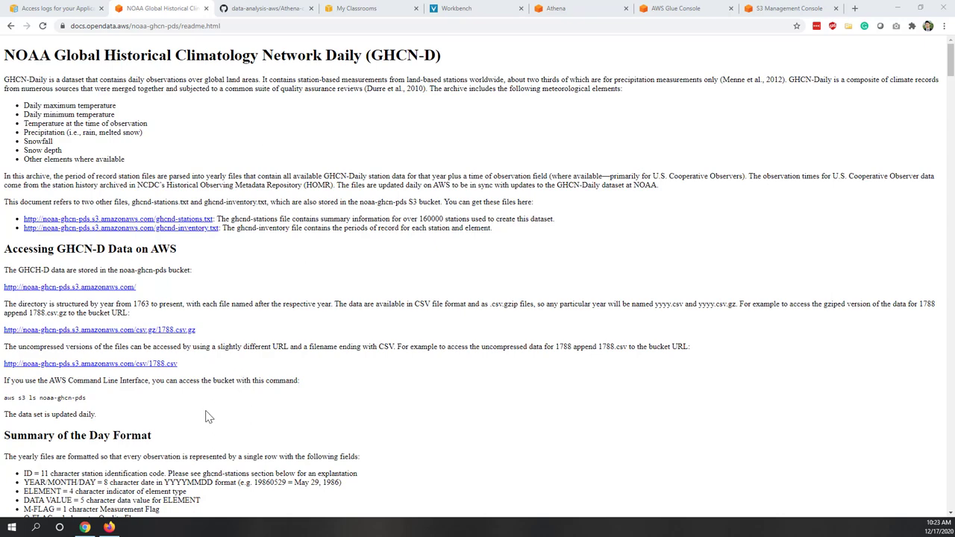
- Run the original_csv sample query for ten GHCN-D rows, then view the Glue tables and S3 2010 csv objects
{"action": "left_click", "coordinate": [110, 528]}
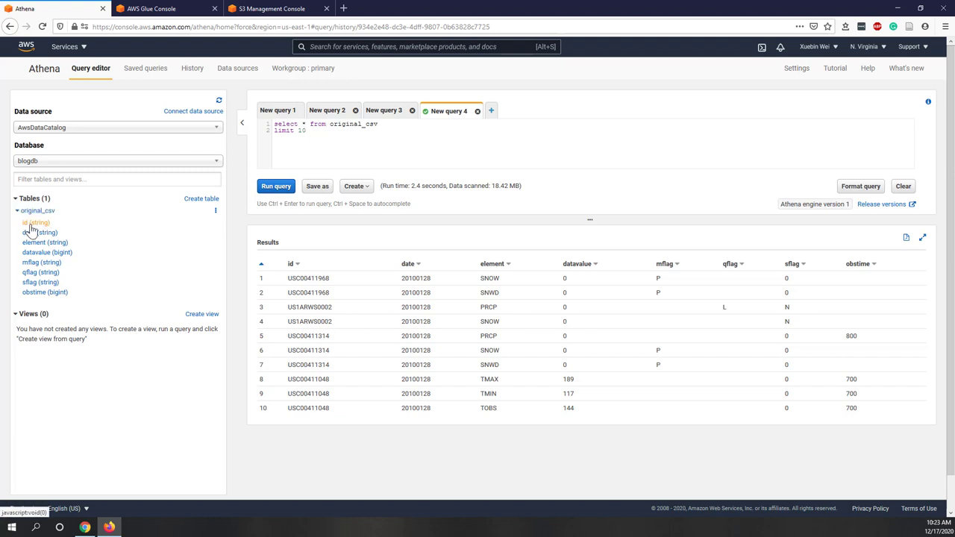
{"action": "left_click", "coordinate": [275, 187]}
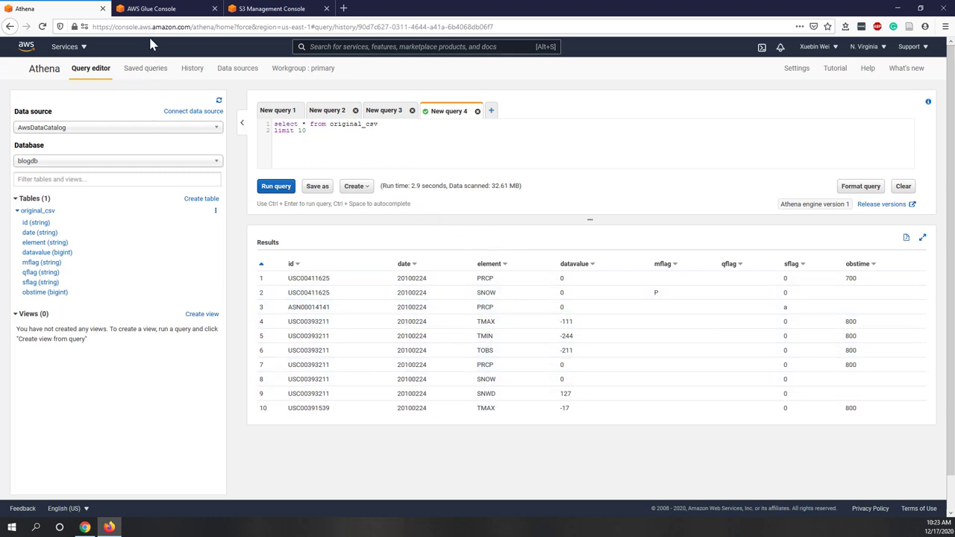
{"action": "left_click", "coordinate": [153, 9]}
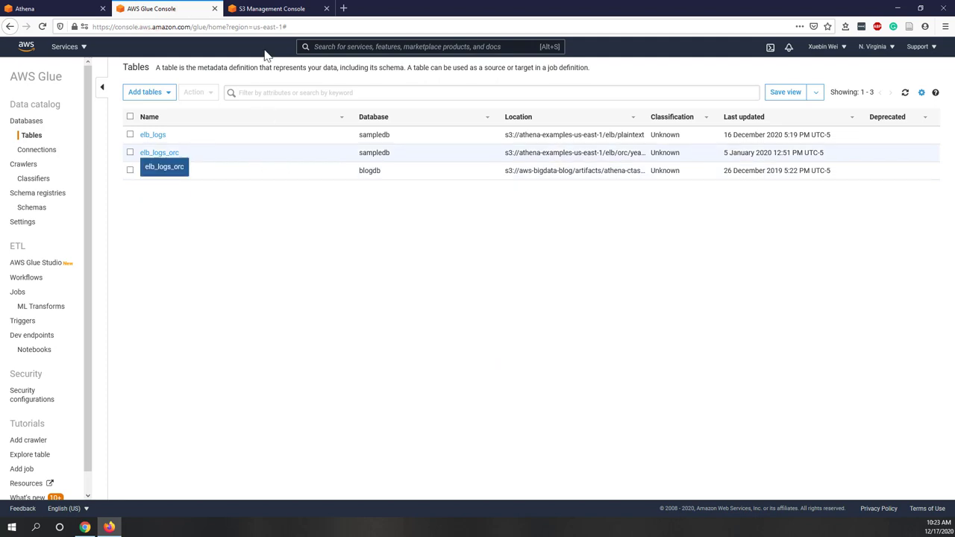
{"action": "left_click", "coordinate": [267, 9]}
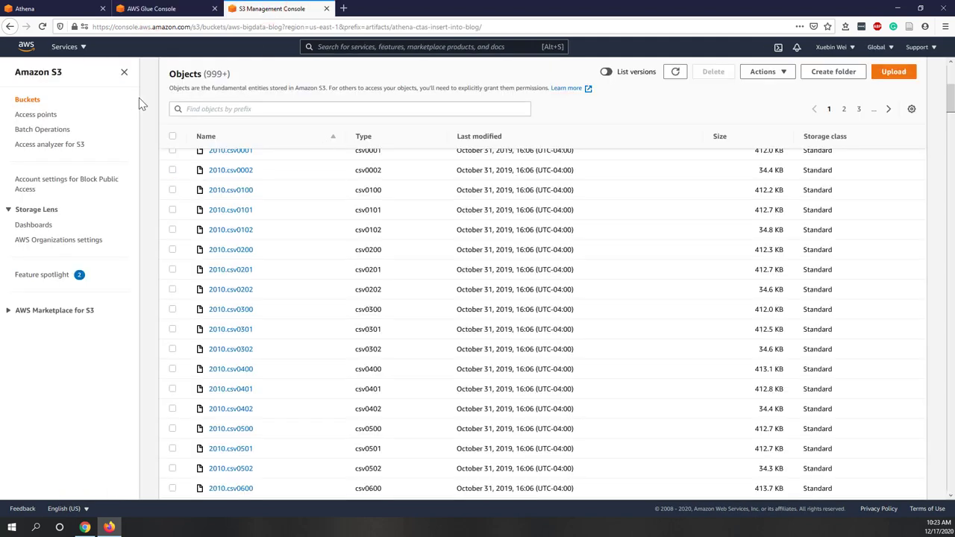
- Leave the S3 listing and bring the Chrome window with the NOAA GHCN-D readme to the front
{"action": "scroll", "coordinate": [399, 310], "scroll_direction": "up", "scroll_amount": 2}
{"action": "scroll", "coordinate": [366, 287], "scroll_direction": "up", "scroll_amount": 3}
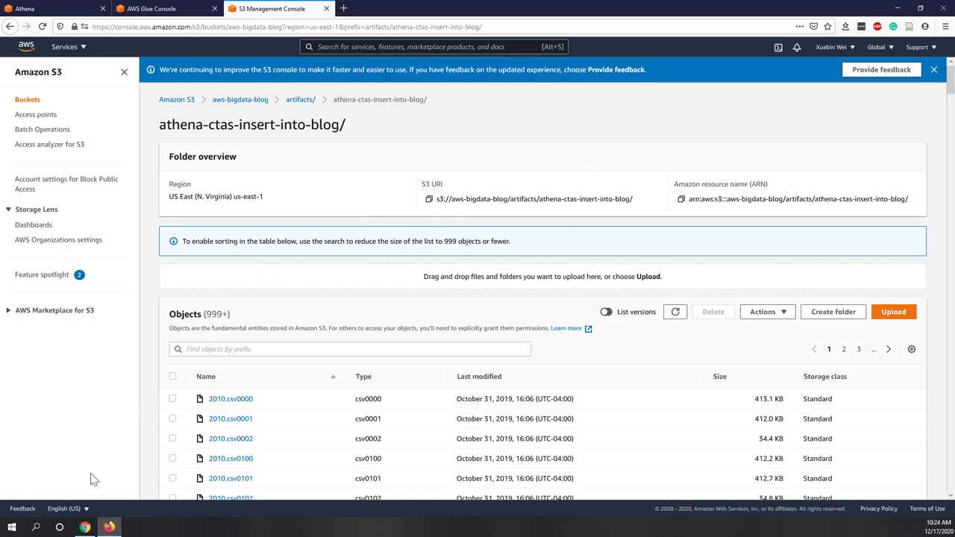
{"action": "left_click", "coordinate": [85, 527]}
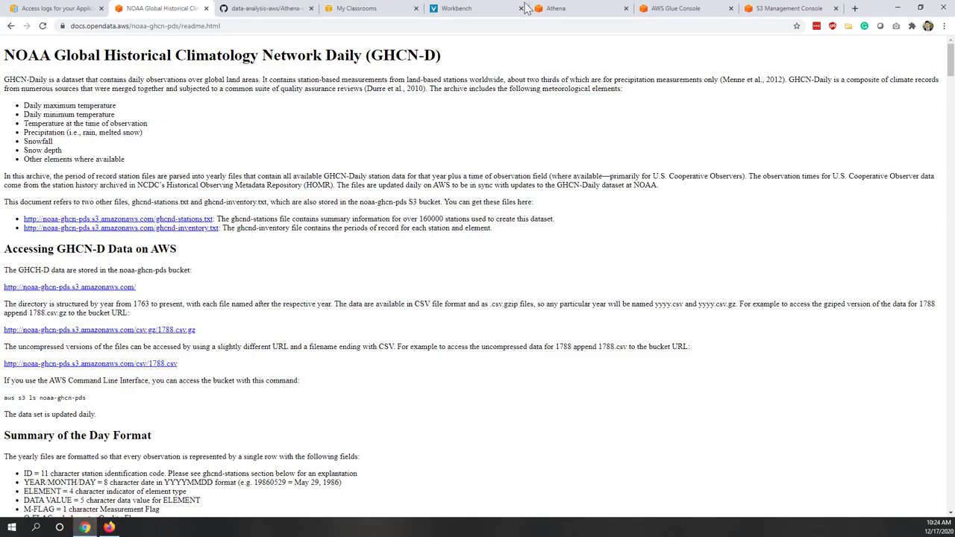
- Load the QuickSight sign-in page in a new tab and enter the account e-mail and password
{"action": "left_click", "coordinate": [854, 8]}
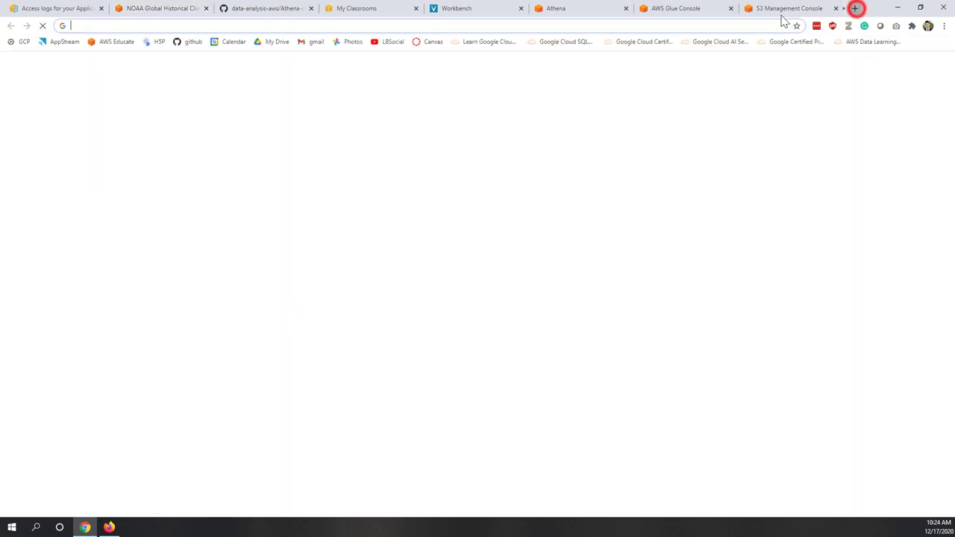
{"action": "left_click", "coordinate": [572, 25]}
{"action": "left_click", "coordinate": [573, 37]}
{"action": "left_click", "coordinate": [465, 177]}
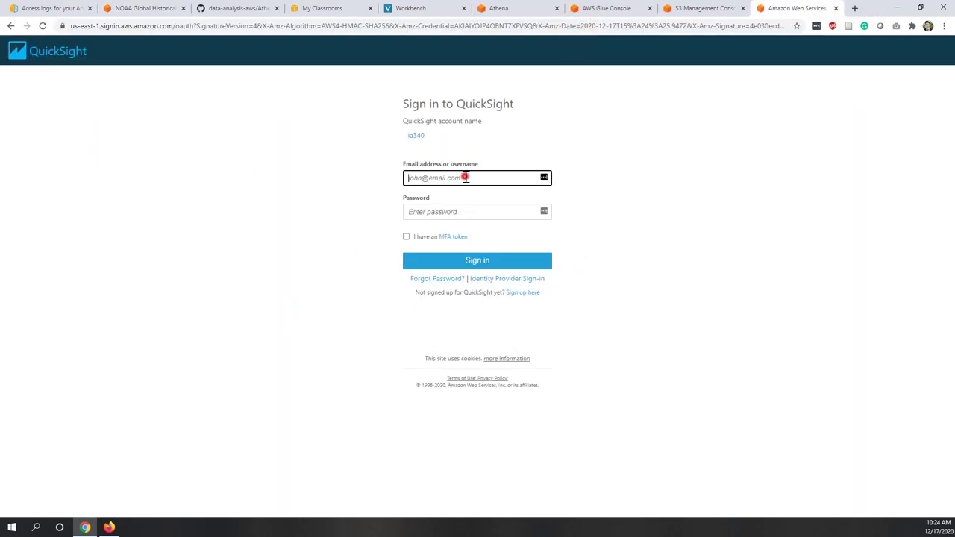
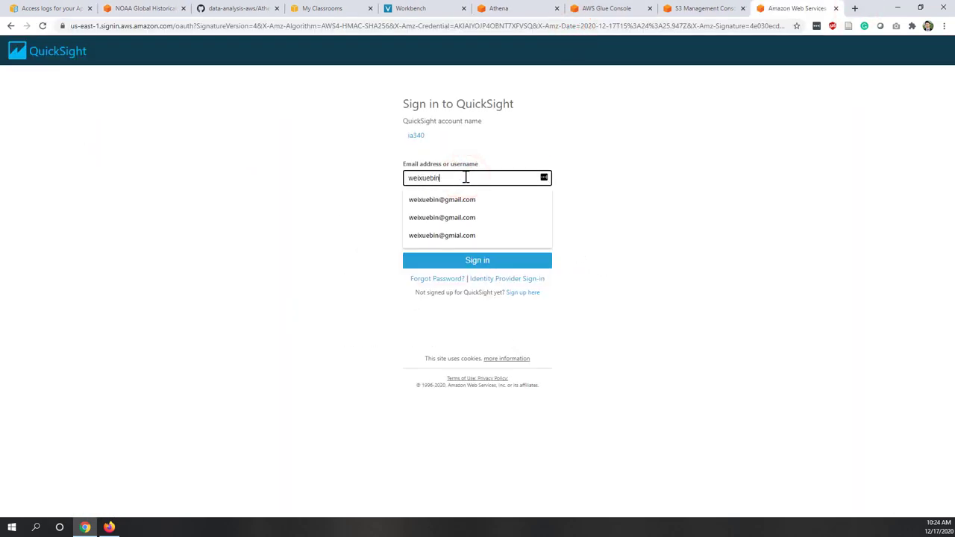
{"action": "key", "text": "Tab"}
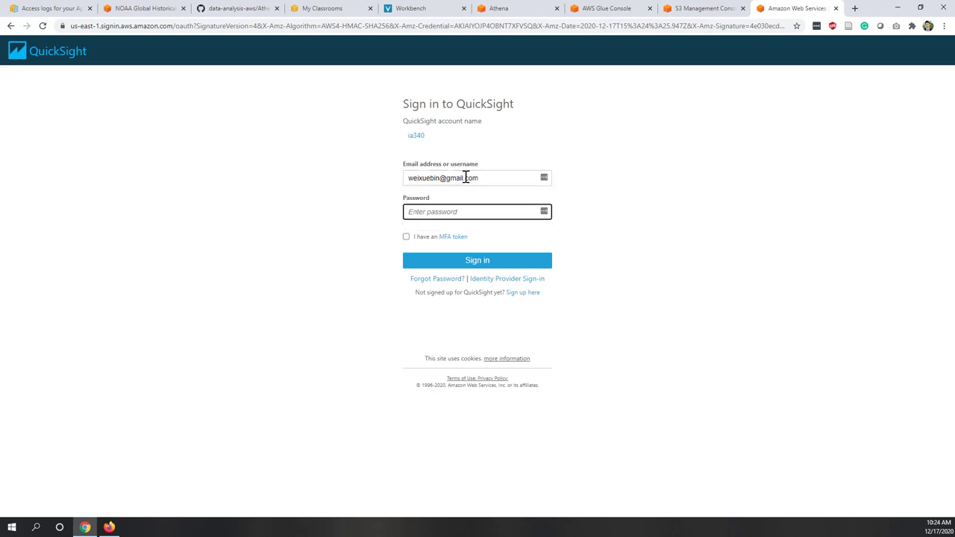
{"action": "type", "text": "****"}
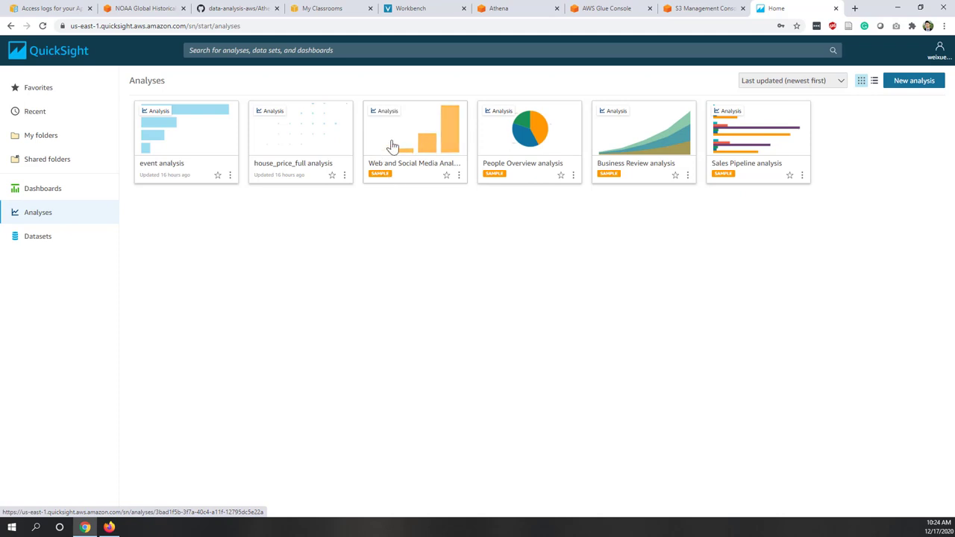
- Browse the Datasets and Dashboards lists, then begin creating a new QuickSight dataset
{"action": "left_click", "coordinate": [46, 240]}
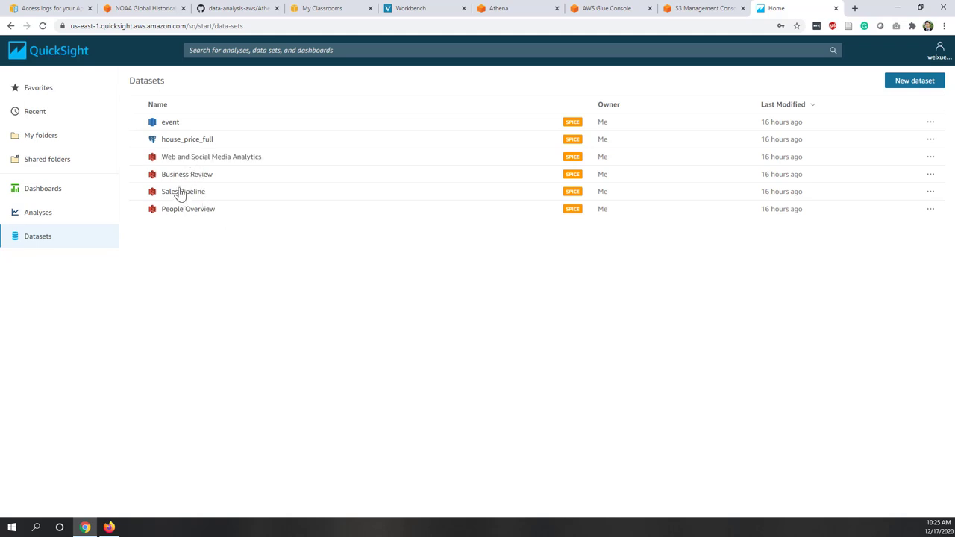
{"action": "left_click", "coordinate": [41, 196]}
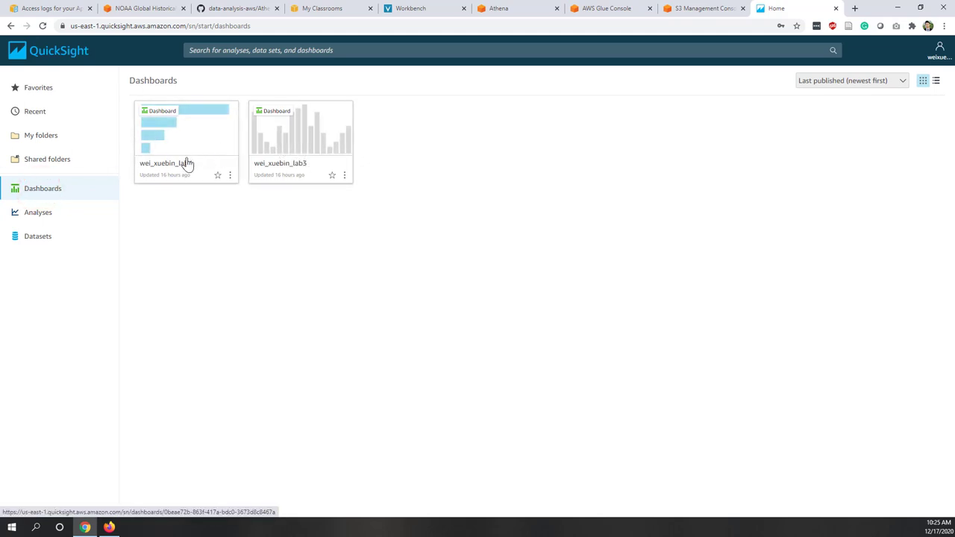
{"action": "left_click", "coordinate": [39, 237]}
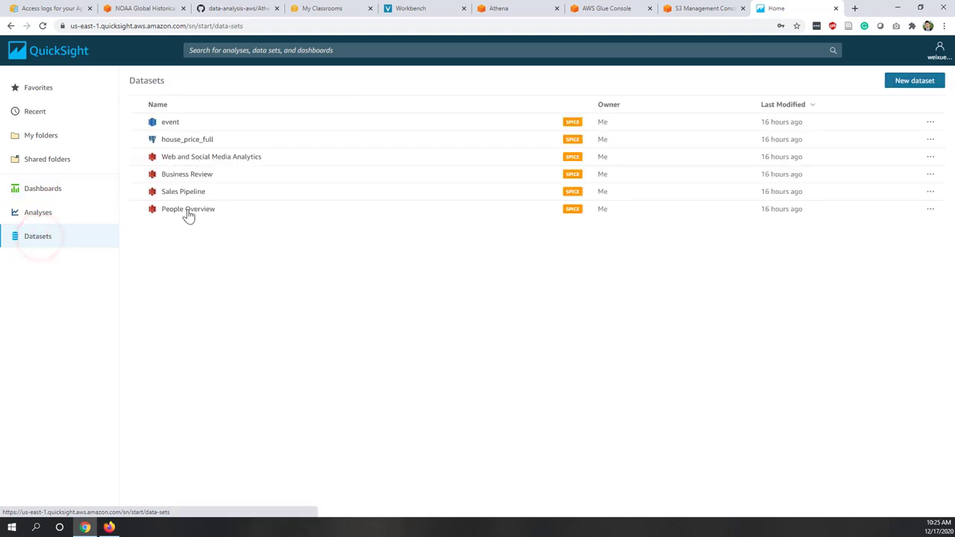
{"action": "left_click", "coordinate": [915, 82]}
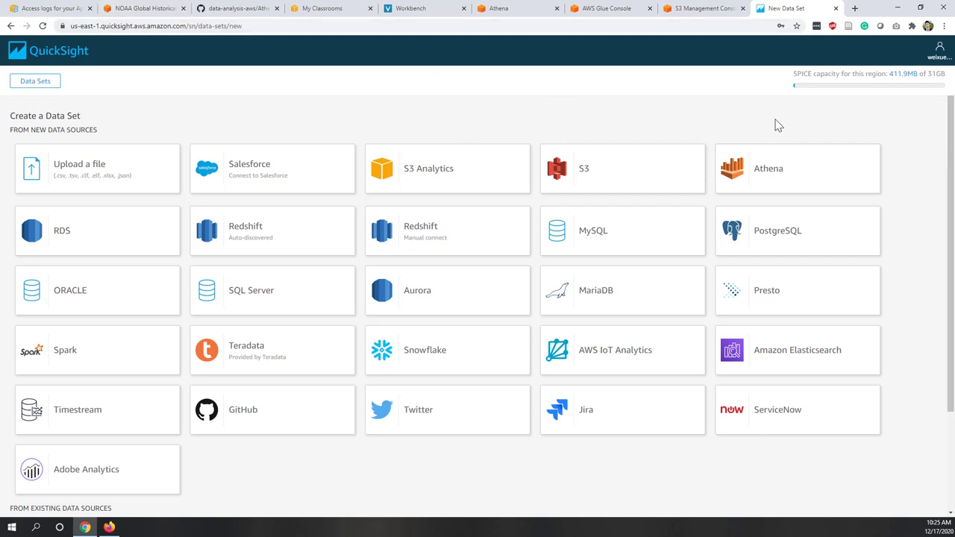
- Create a validated Athena data source named athena on the primary workgroup
{"action": "left_click", "coordinate": [787, 169]}
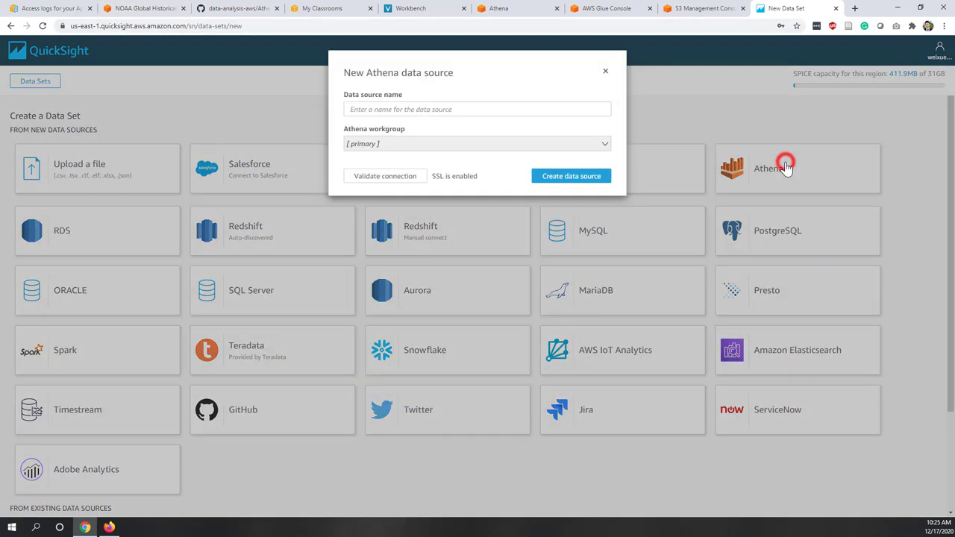
{"action": "left_click", "coordinate": [389, 109]}
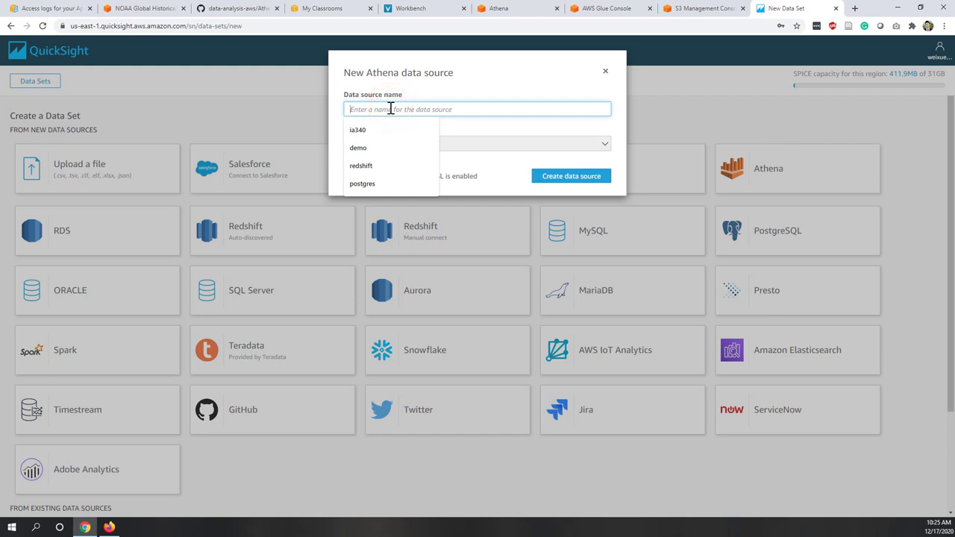
{"action": "type", "text": "athena"}
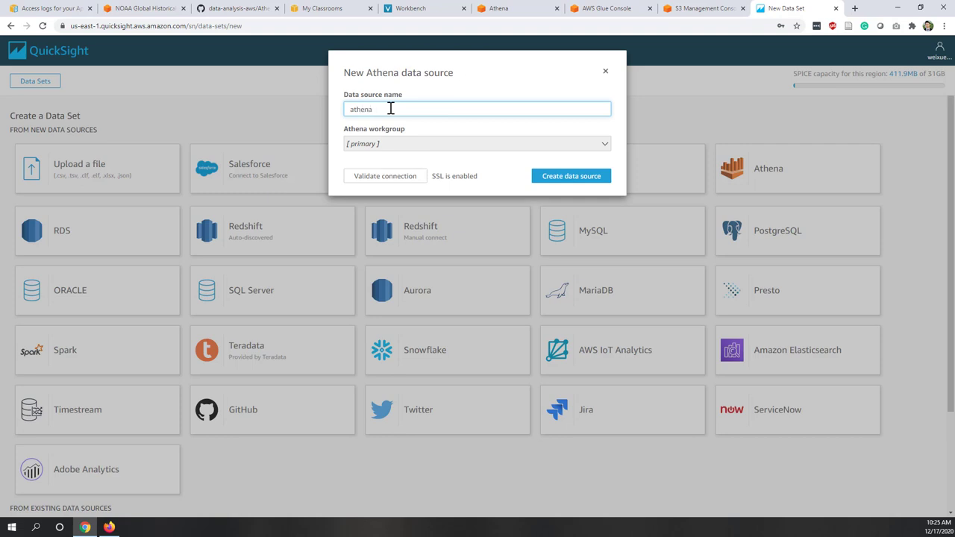
{"action": "left_click", "coordinate": [373, 143]}
{"action": "left_click", "coordinate": [376, 146]}
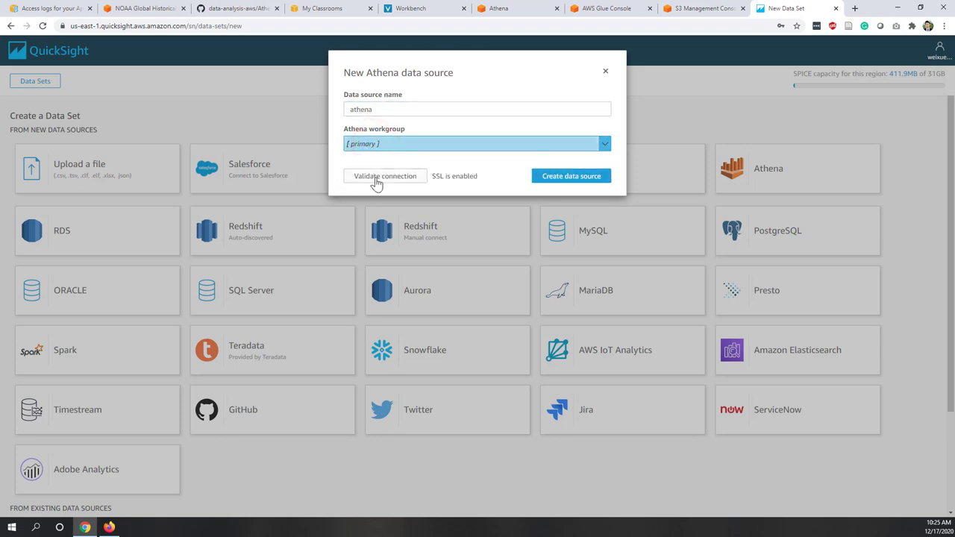
{"action": "left_click", "coordinate": [377, 179]}
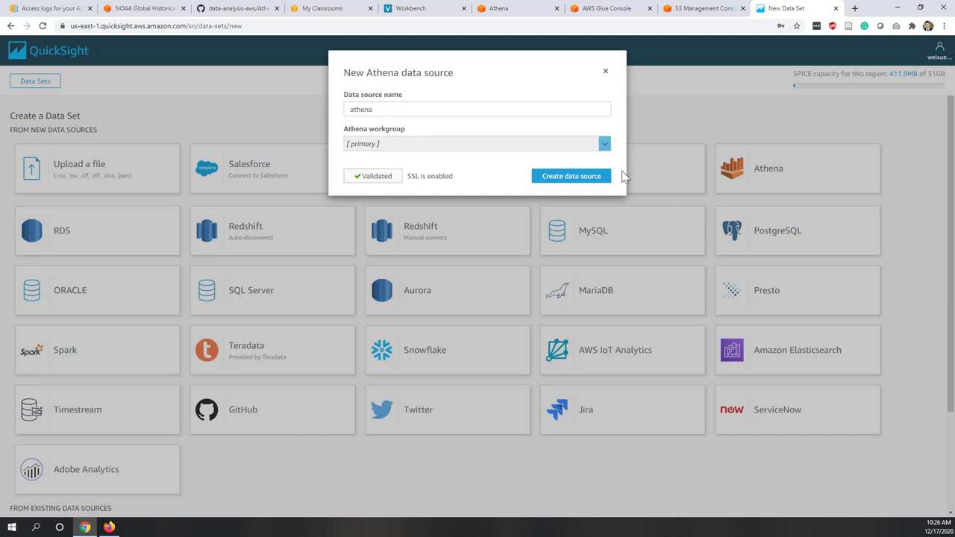
{"action": "left_click", "coordinate": [563, 179]}
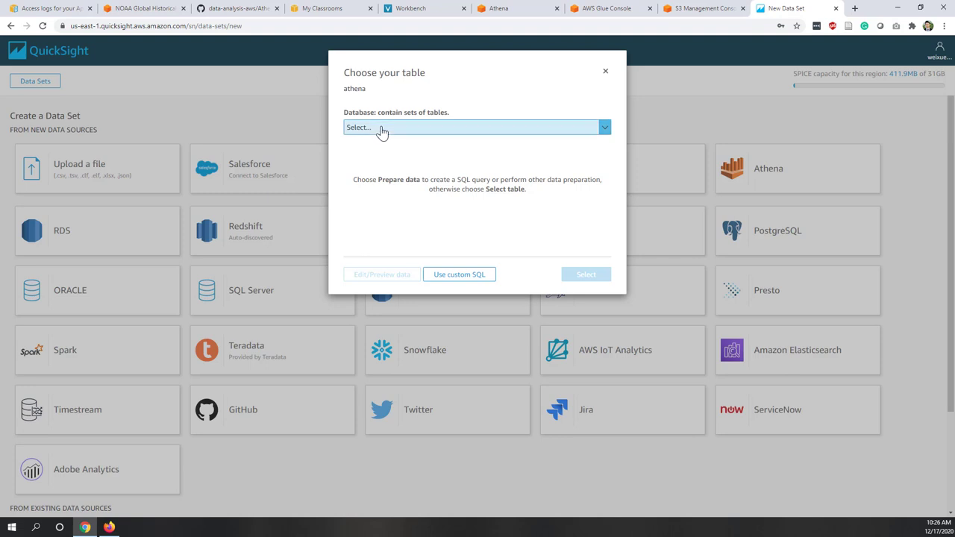
- Choose the original_csv table from the blogdb database and open it for data preview
{"action": "left_click", "coordinate": [380, 126]}
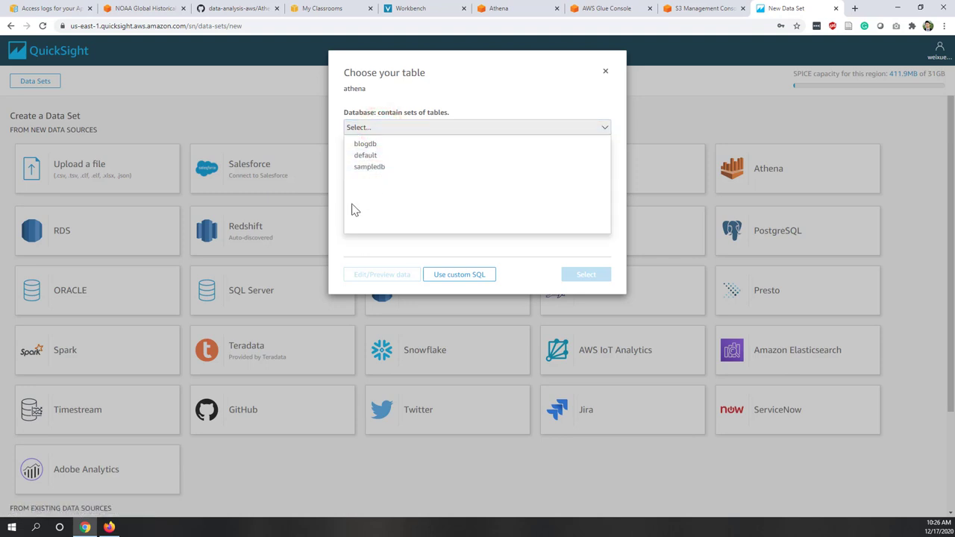
{"action": "left_click", "coordinate": [367, 144]}
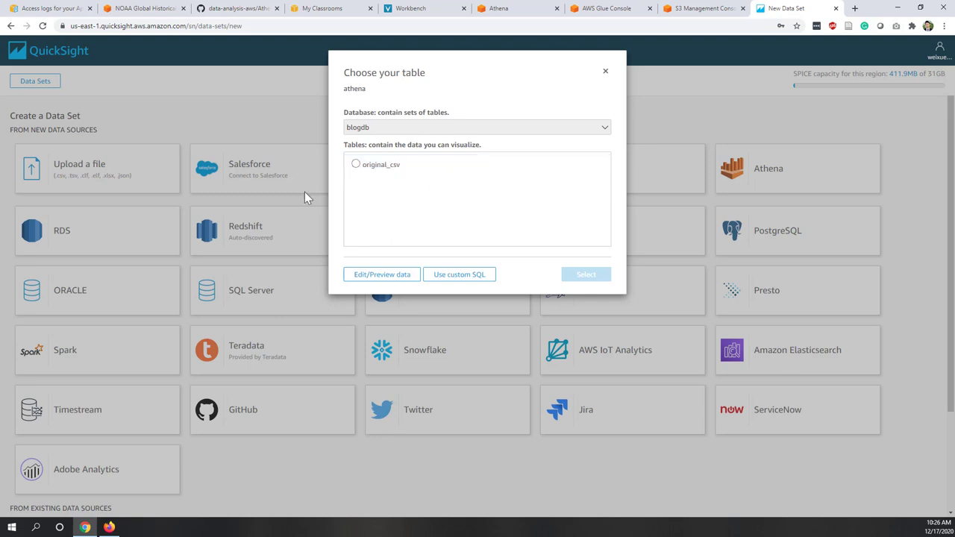
{"action": "left_click", "coordinate": [353, 166]}
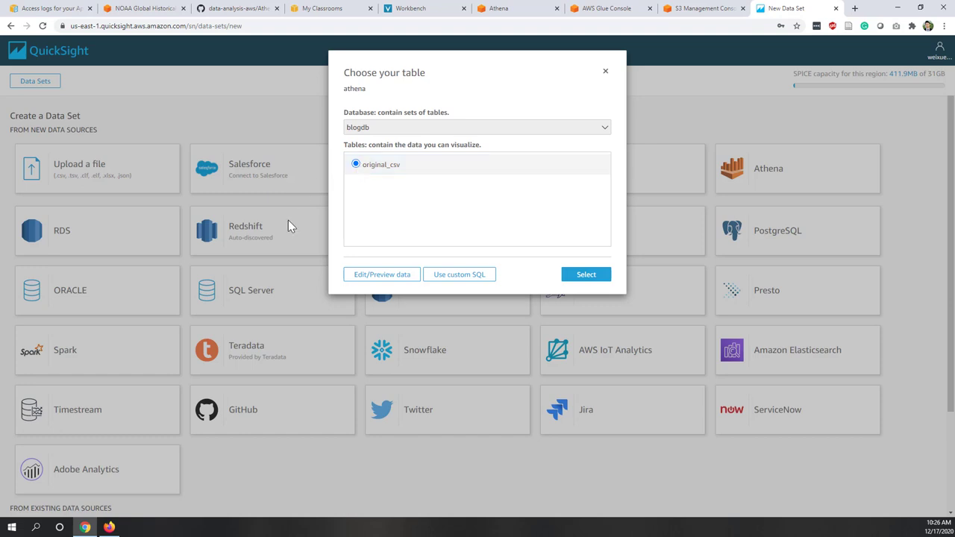
{"action": "left_click", "coordinate": [380, 276]}
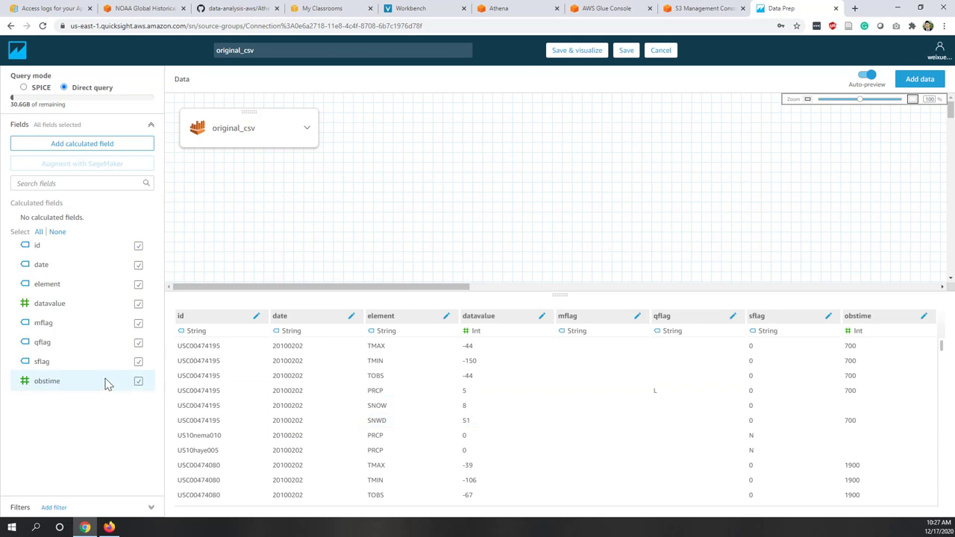
- Exclude the qflag, mflag and obstime fields from the dataset
{"action": "left_click", "coordinate": [138, 343]}
{"action": "left_click", "coordinate": [139, 323]}
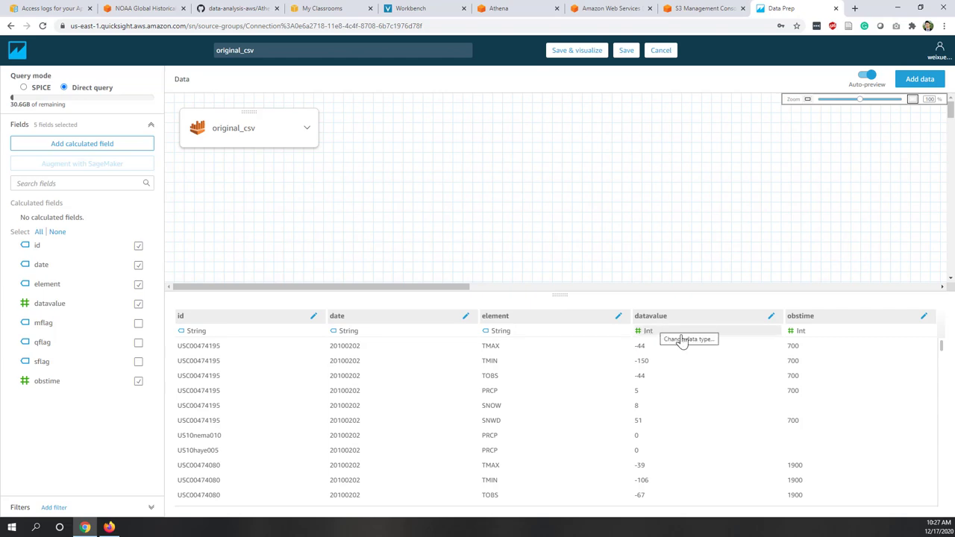
{"action": "left_click", "coordinate": [138, 382]}
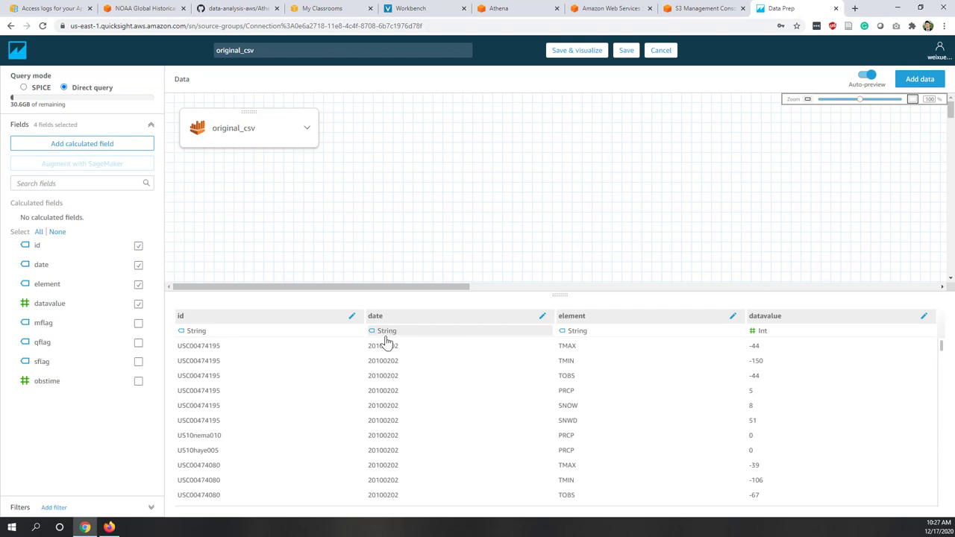
- Inspect a date value's format and bring up the date column's String type options
{"action": "left_click", "coordinate": [382, 346]}
{"action": "left_click_drag", "start_coordinate": [383, 346], "coordinate": [394, 341]}
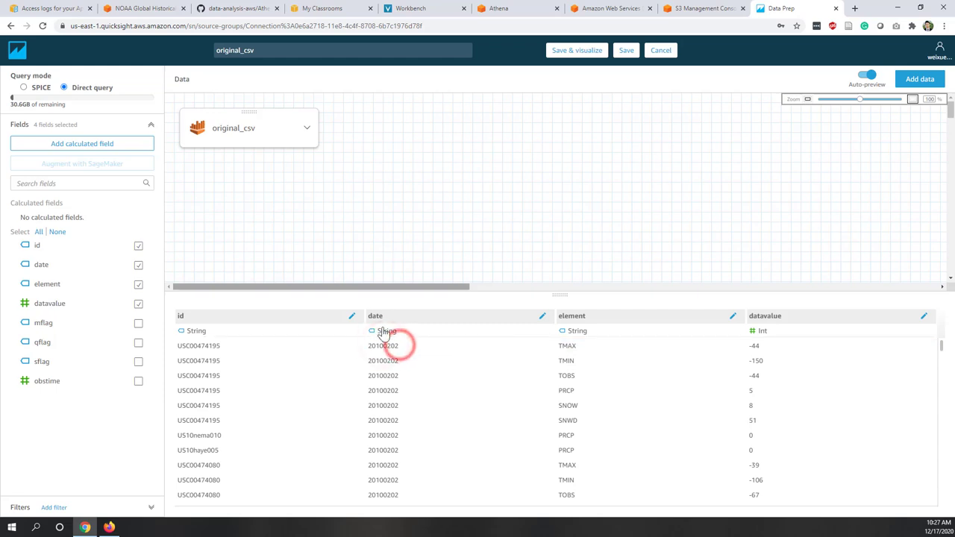
{"action": "left_click", "coordinate": [384, 330]}
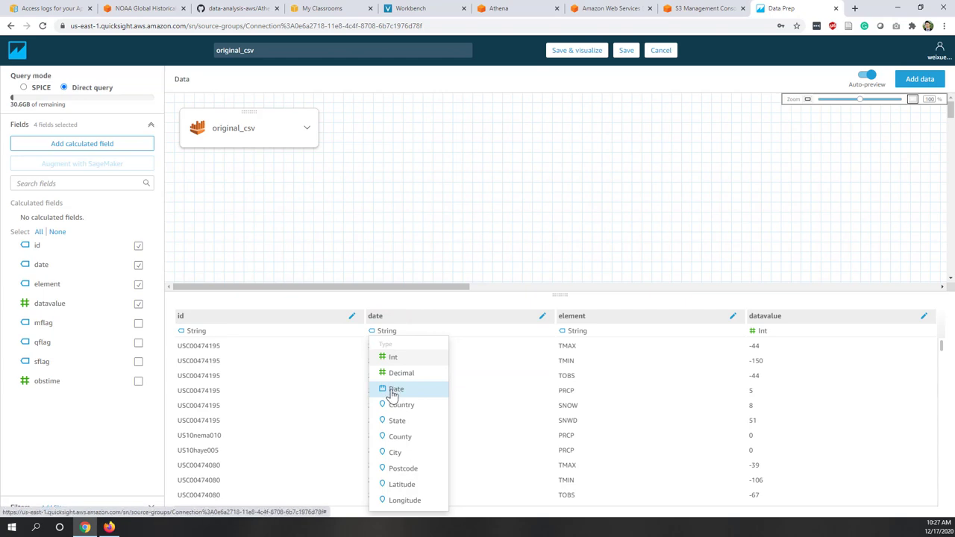
{"action": "left_click", "coordinate": [392, 391]}
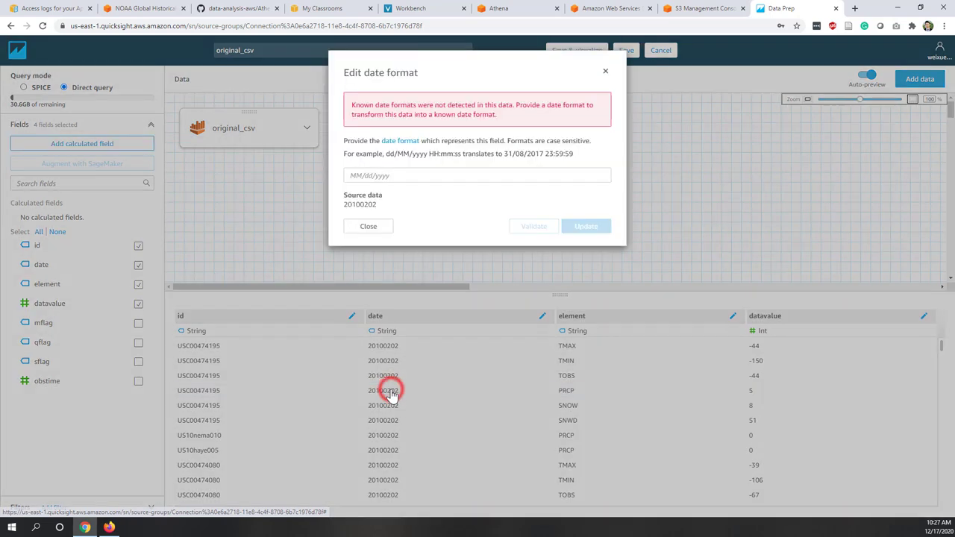
{"action": "left_click", "coordinate": [392, 179]}
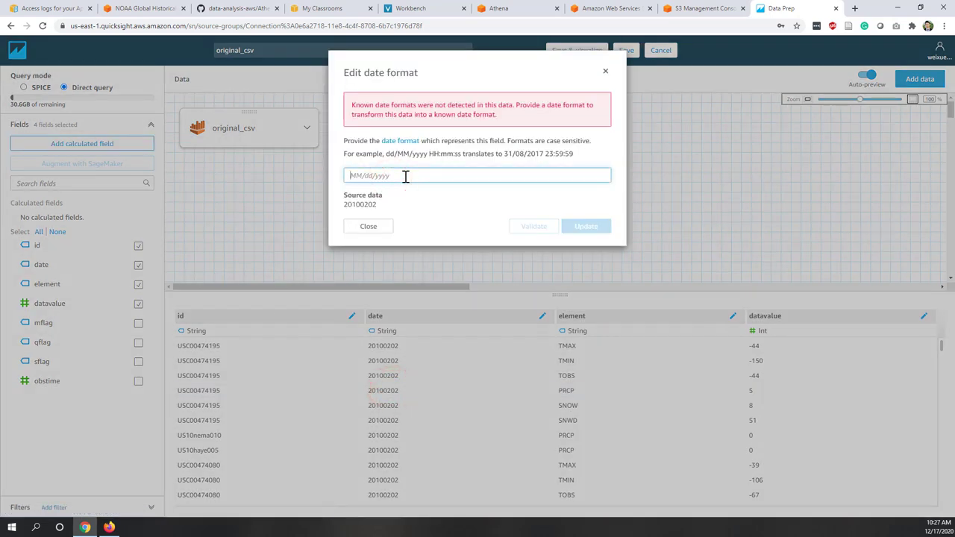
{"action": "type", "text": "y"}
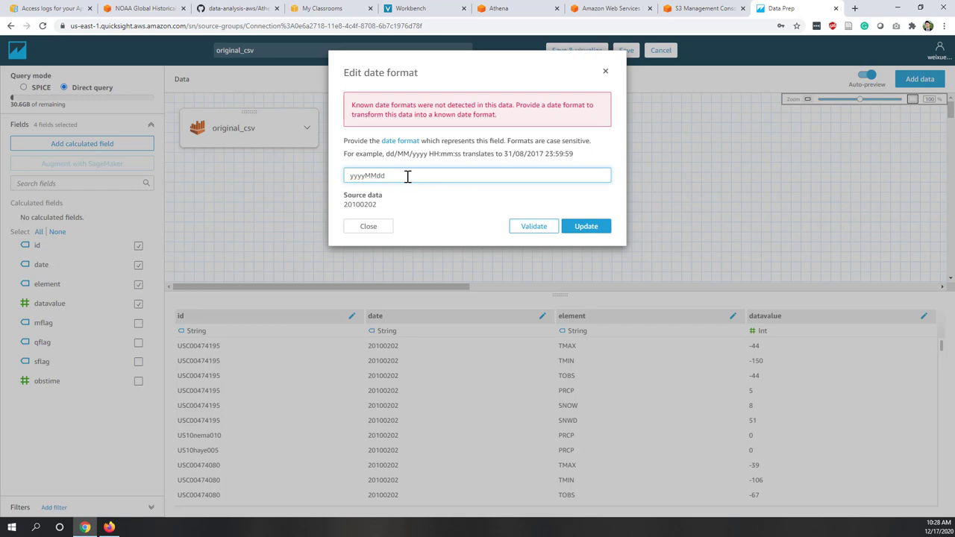
{"action": "type", "text": "yyyyMMdd"}
{"action": "left_click", "coordinate": [593, 227]}
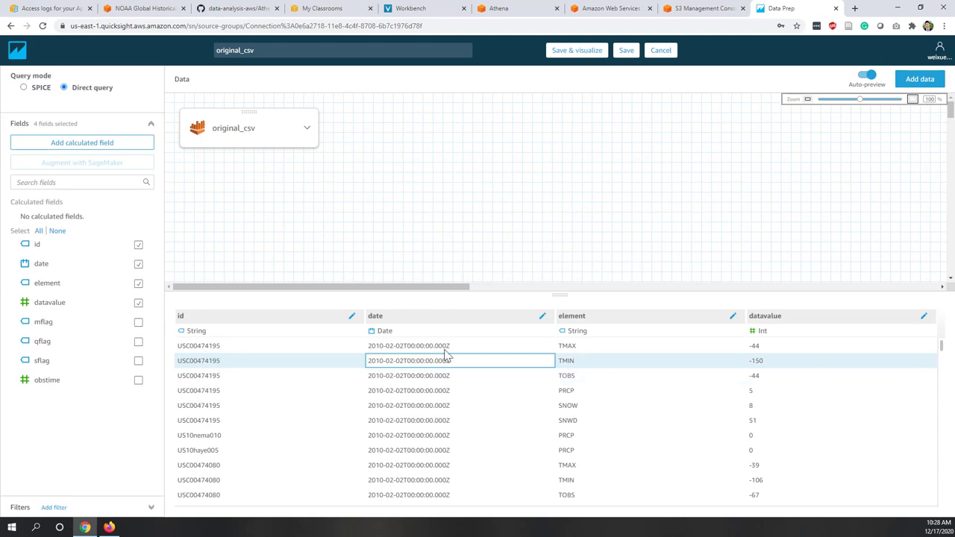
{"action": "scroll", "coordinate": [437, 439], "scroll_direction": "down", "scroll_amount": 5}
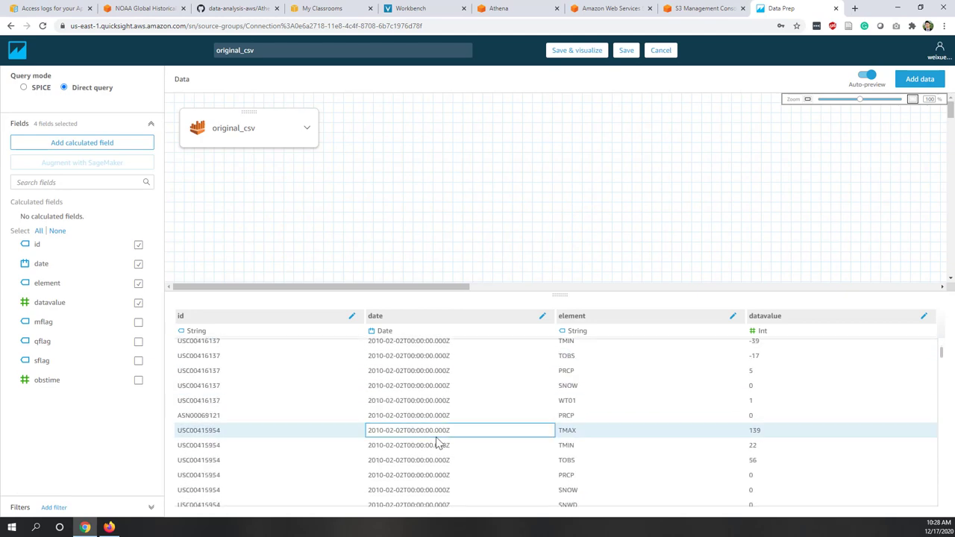
{"action": "scroll", "coordinate": [437, 438], "scroll_direction": "down", "scroll_amount": 3}
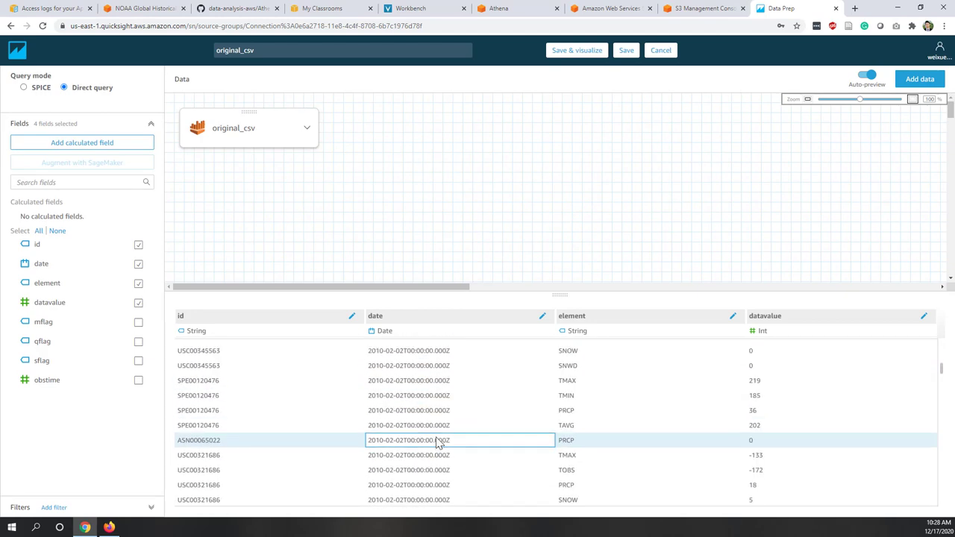
{"action": "scroll", "coordinate": [436, 438], "scroll_direction": "down", "scroll_amount": 5}
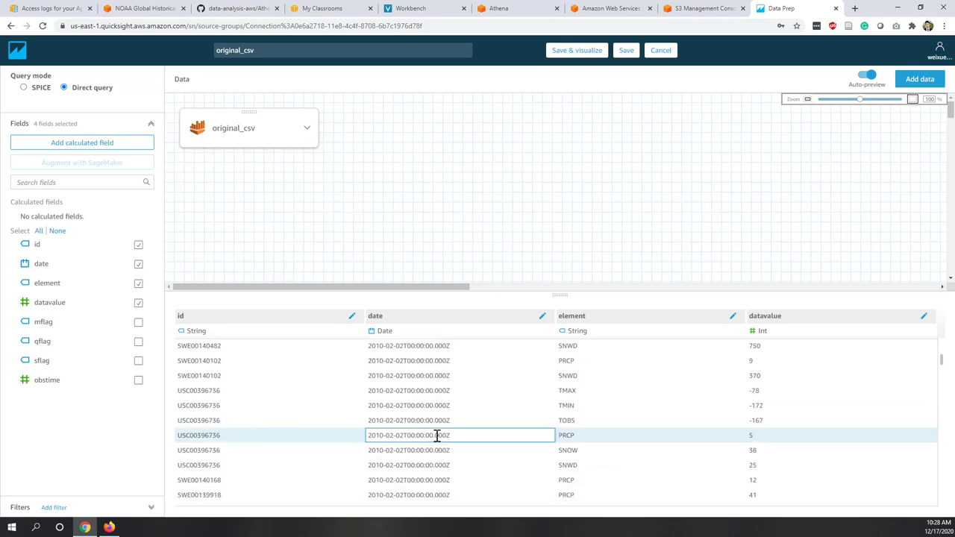
{"action": "scroll", "coordinate": [439, 442], "scroll_direction": "down", "scroll_amount": 5}
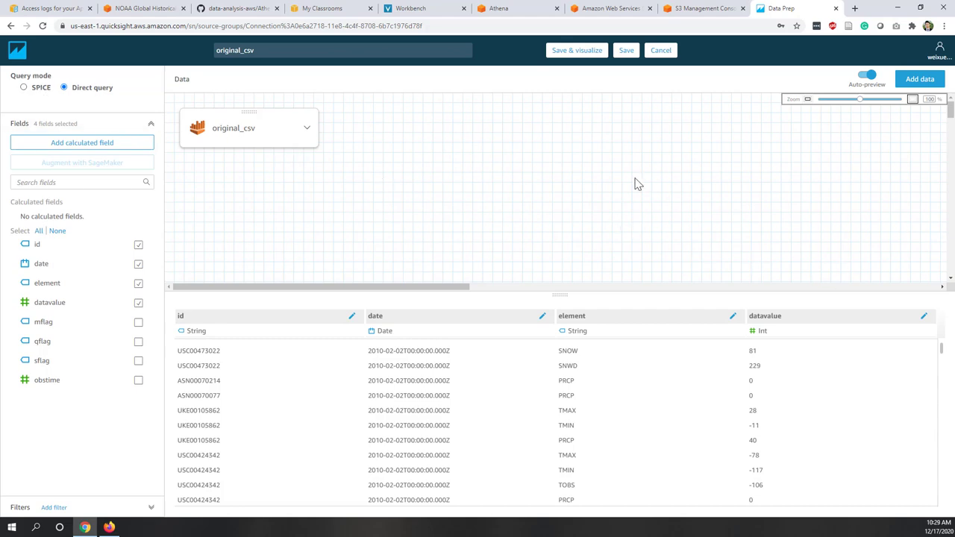
- Save the dataset into a new original_csv analysis and begin a filter in the Filter pane
{"action": "left_click", "coordinate": [571, 53]}
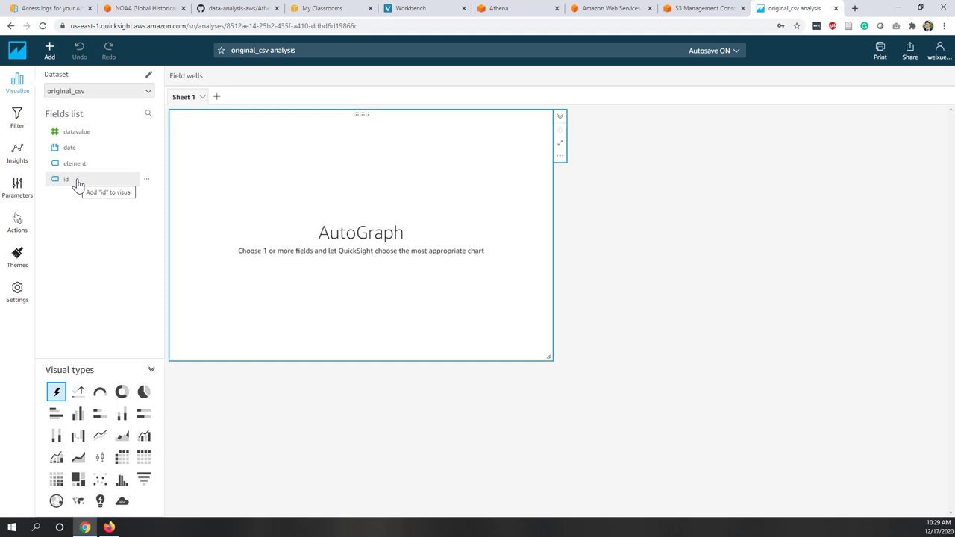
{"action": "left_click", "coordinate": [18, 118]}
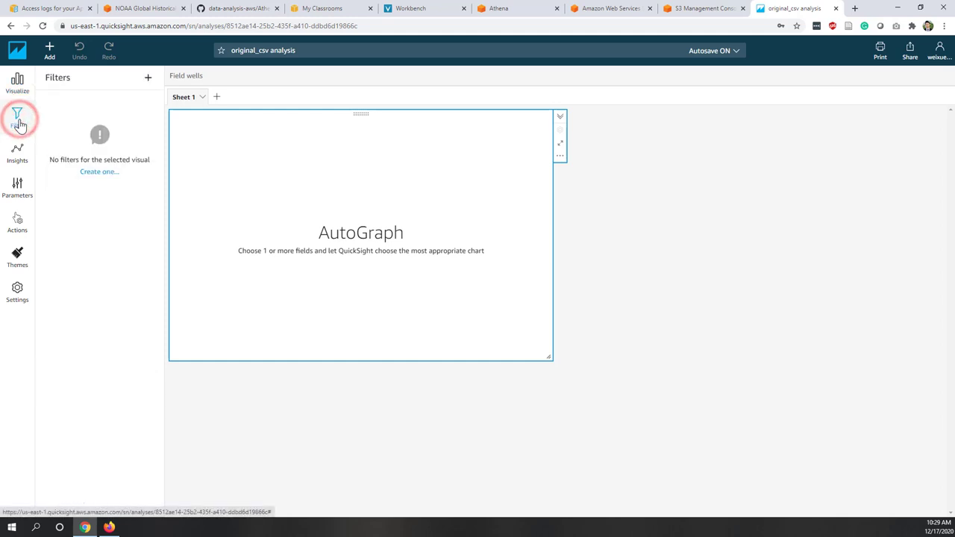
{"action": "left_click", "coordinate": [95, 174]}
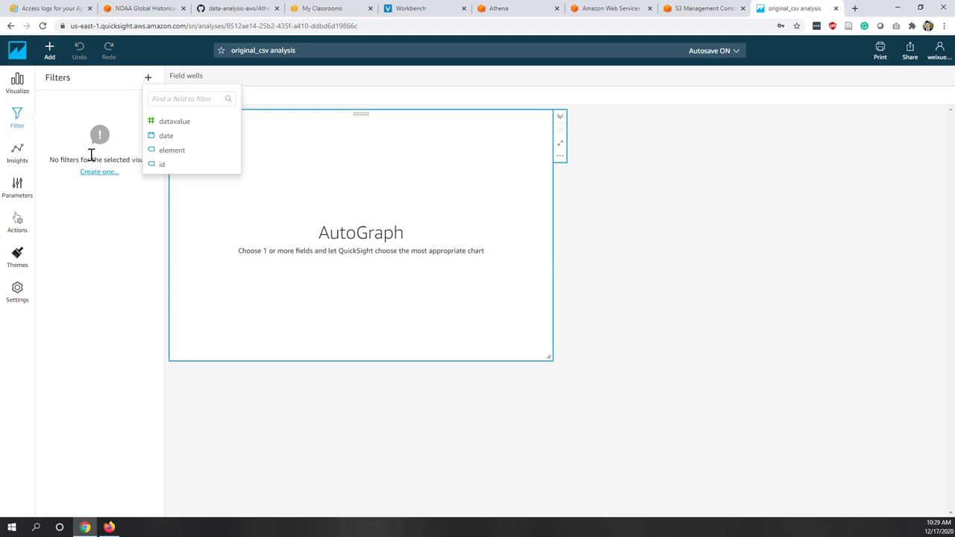
- Add an element filter and clear all of its selected values
{"action": "left_click", "coordinate": [172, 150]}
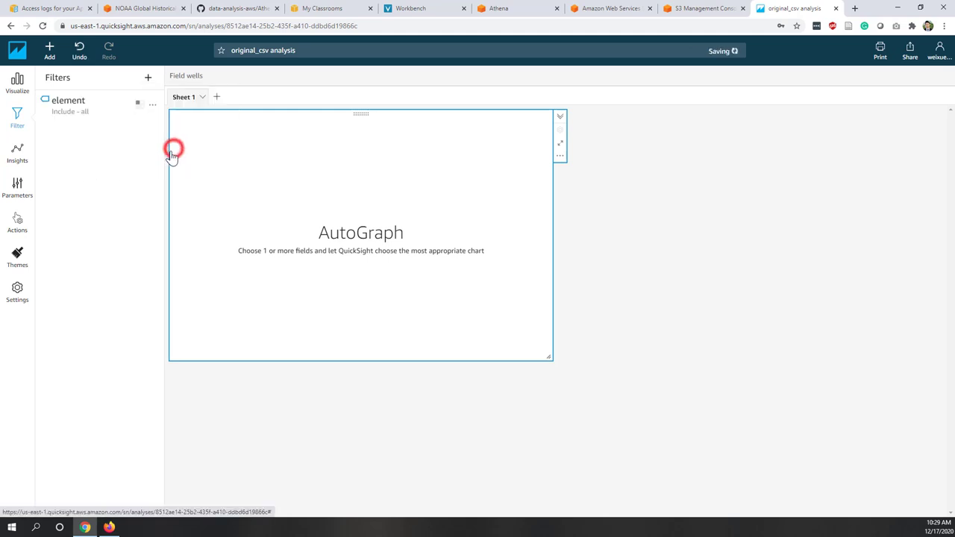
{"action": "left_click", "coordinate": [74, 107]}
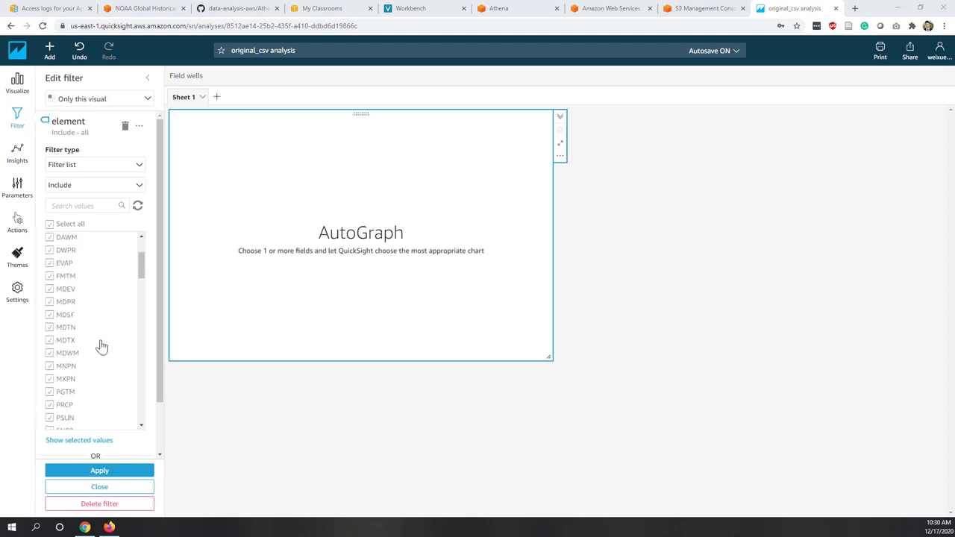
{"action": "left_click", "coordinate": [50, 223]}
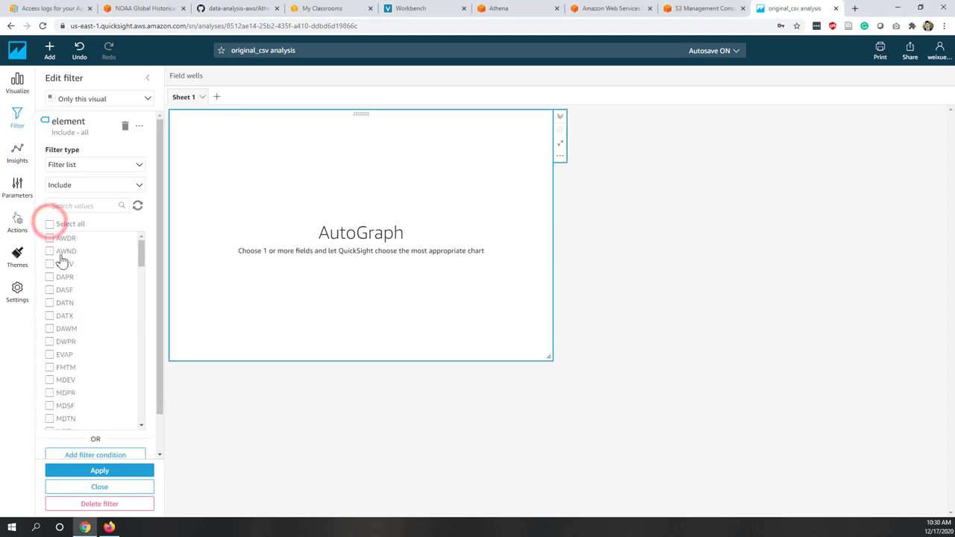
- Include only SNOW and PRCP in the element filter and apply it
{"action": "left_click", "coordinate": [88, 207]}
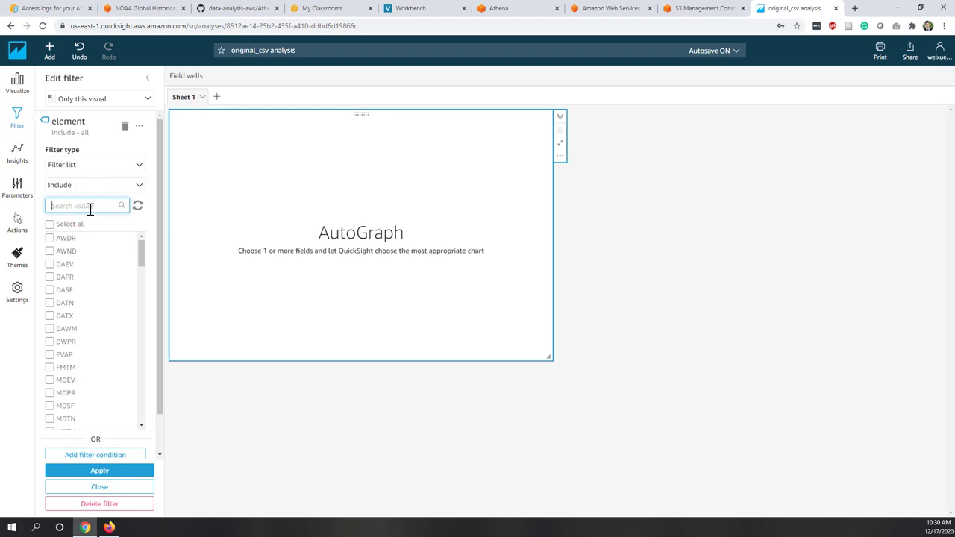
{"action": "type", "text": "sno"}
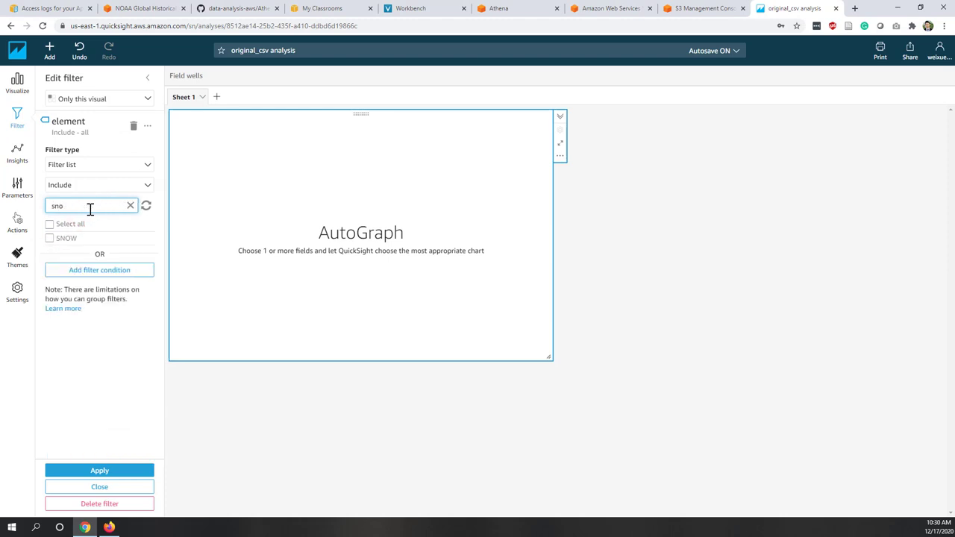
{"action": "type", "text": "w"}
{"action": "left_click", "coordinate": [49, 239]}
{"action": "double_click", "coordinate": [85, 206]}
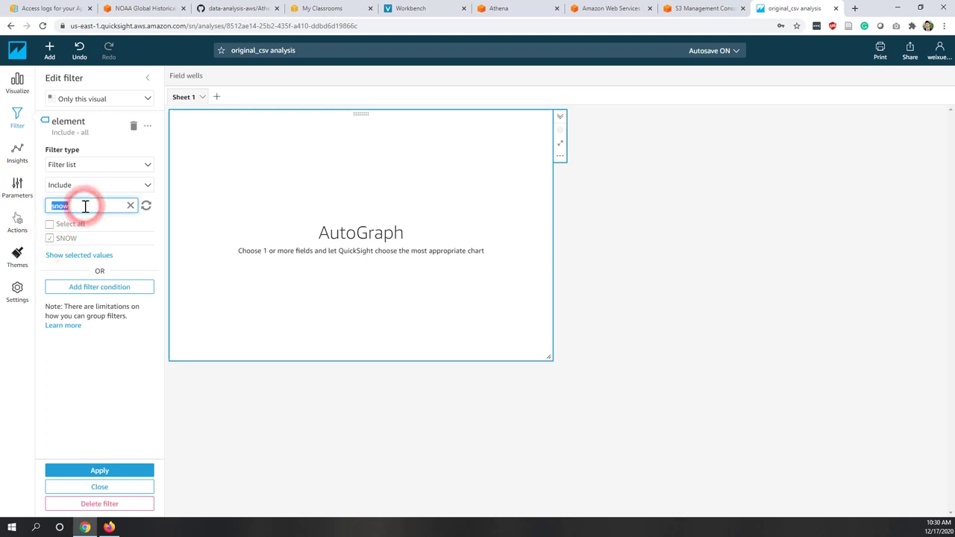
{"action": "type", "text": "p"}
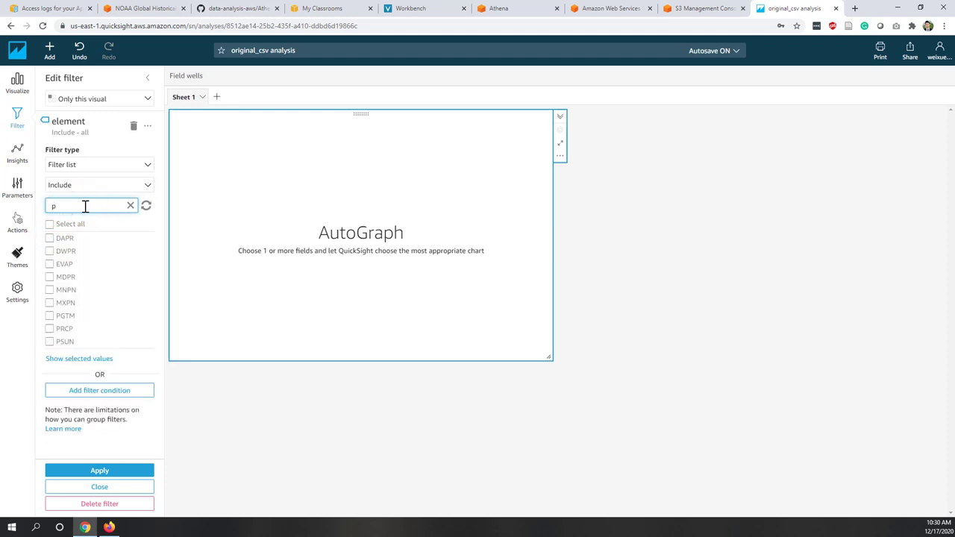
{"action": "type", "text": "rcp"}
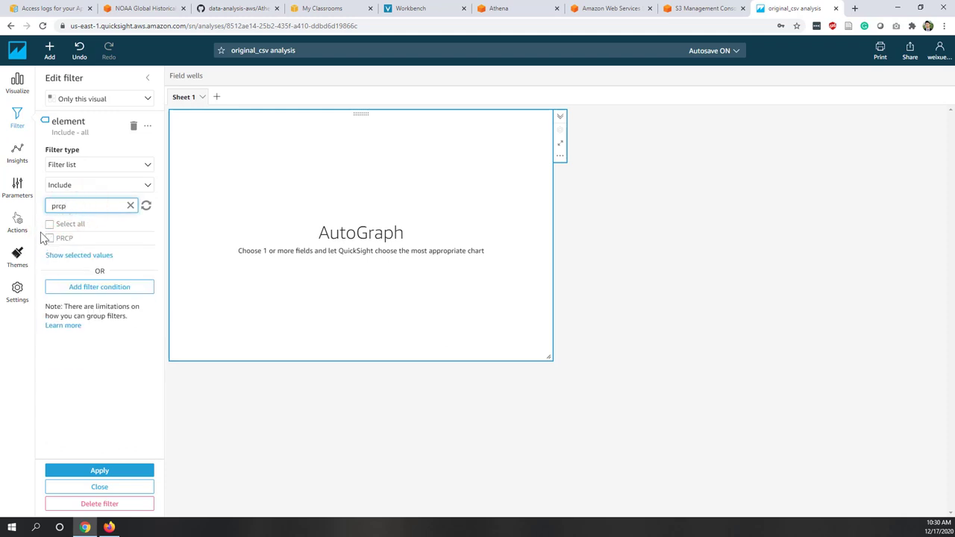
{"action": "left_click", "coordinate": [49, 238]}
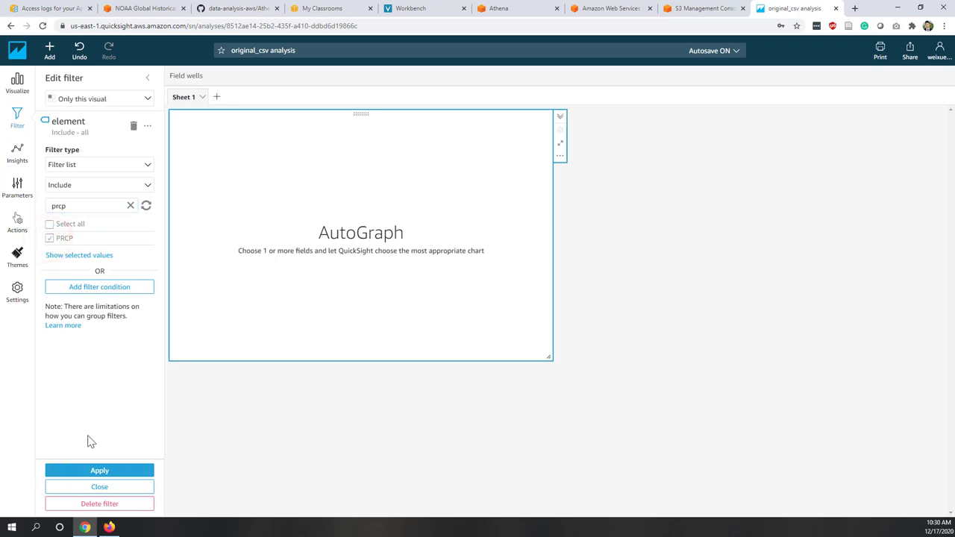
{"action": "left_click", "coordinate": [87, 468]}
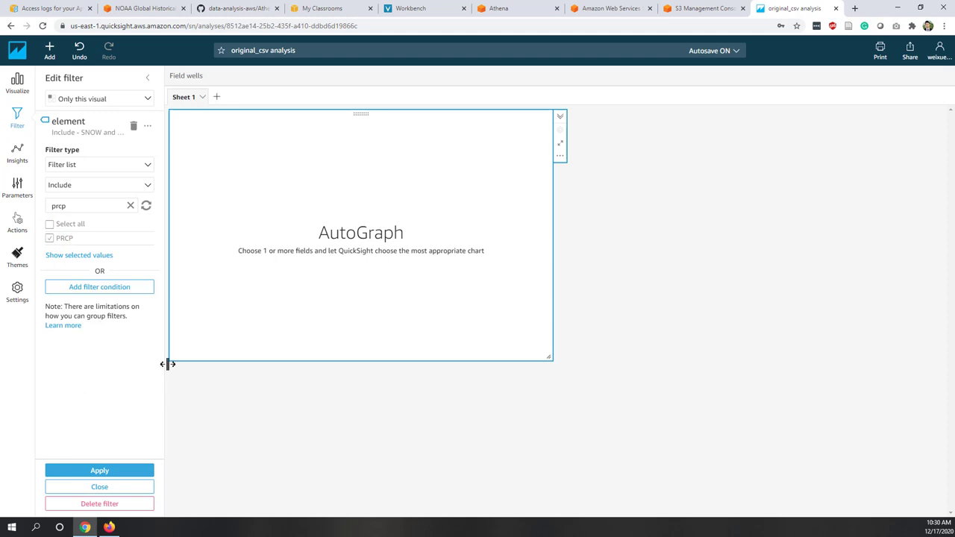
{"action": "left_click", "coordinate": [117, 478]}
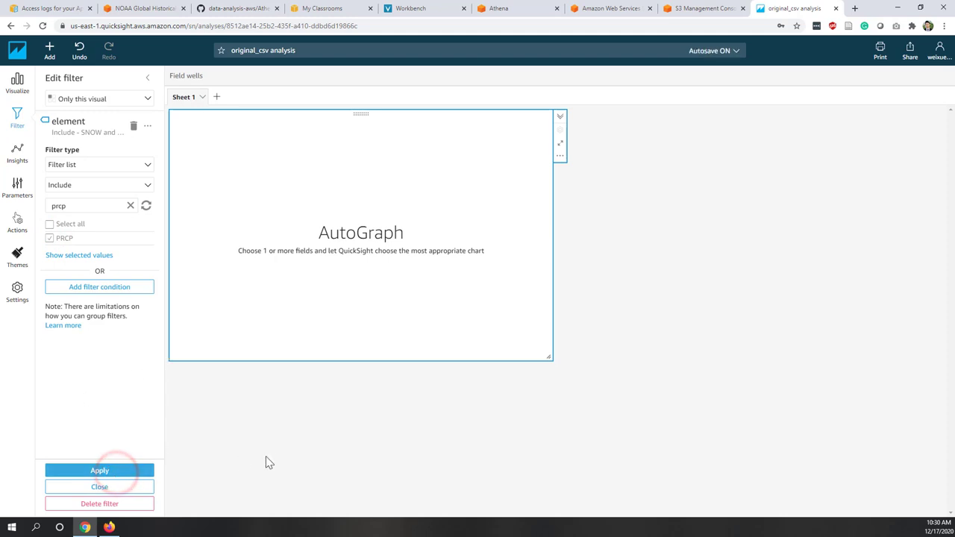
- Build a horizontal bar chart of record counts by element: PRCP 102,776,503, SNOW 42,117,038
{"action": "left_click", "coordinate": [18, 84]}
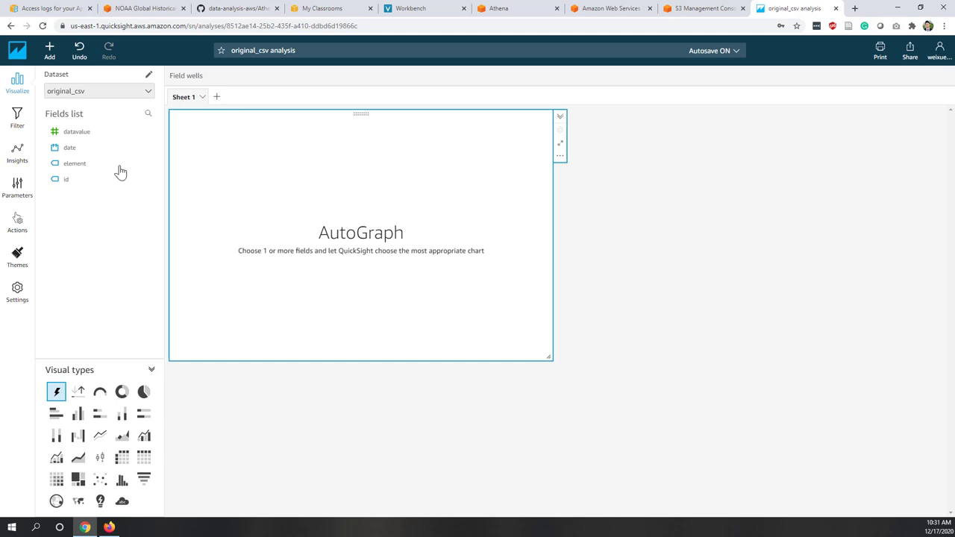
{"action": "left_click", "coordinate": [69, 163]}
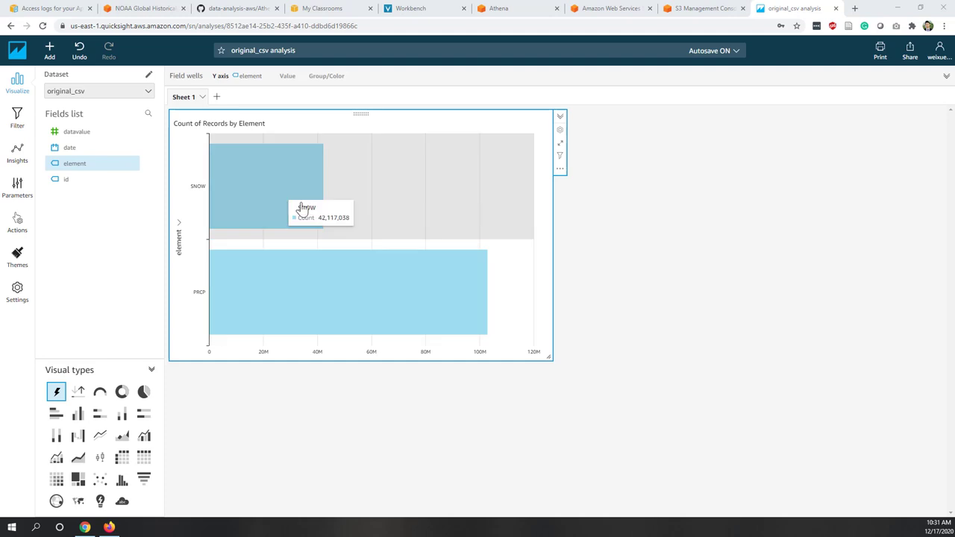
{"action": "left_click", "coordinate": [99, 166]}
{"action": "left_click_drag", "start_coordinate": [118, 167], "coordinate": [286, 81]}
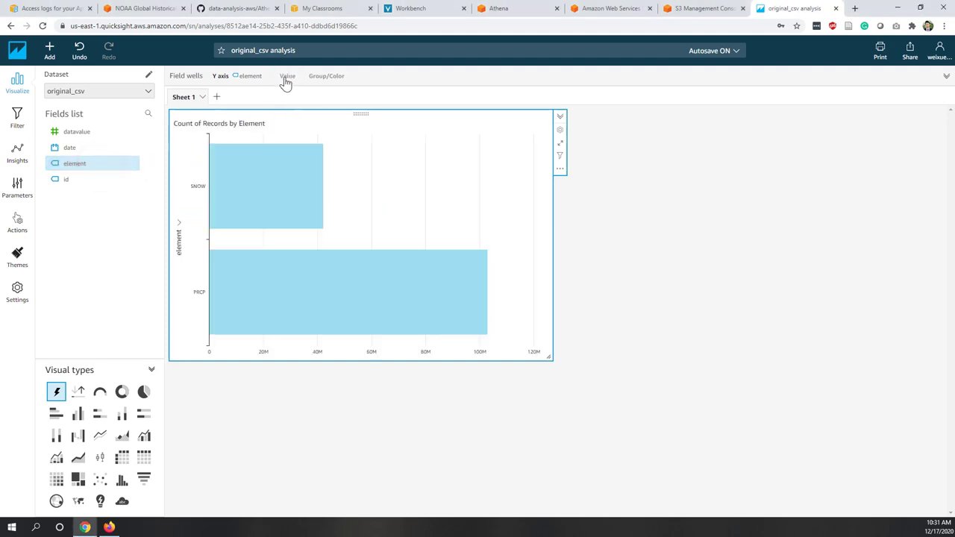
{"action": "left_click", "coordinate": [286, 77]}
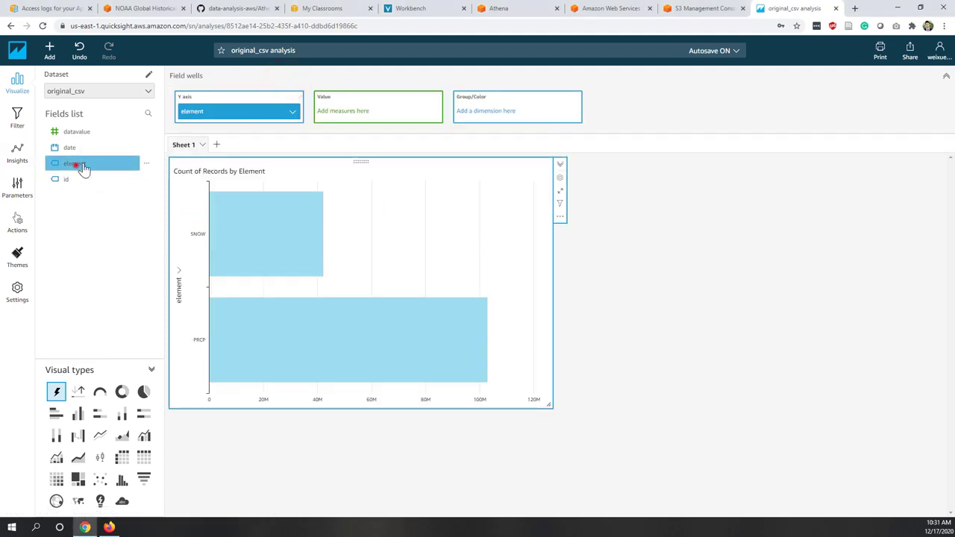
{"action": "left_click_drag", "start_coordinate": [74, 164], "coordinate": [358, 110]}
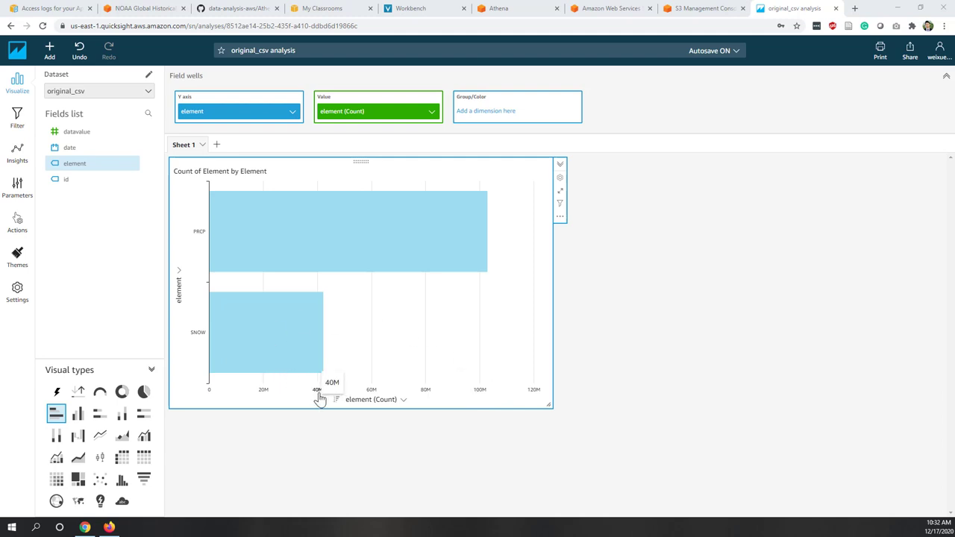
{"action": "mouse_move", "coordinate": [499, 254]}
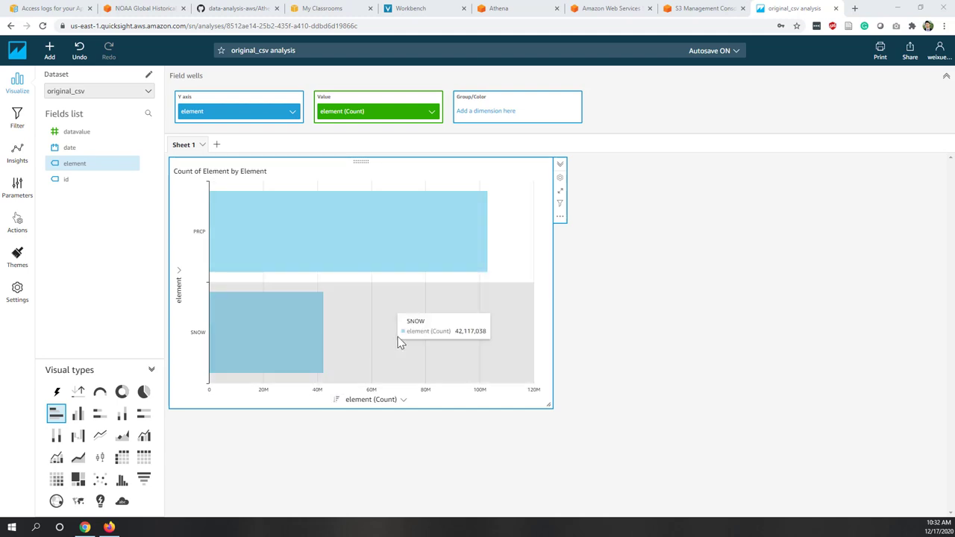
{"action": "left_click", "coordinate": [686, 200]}
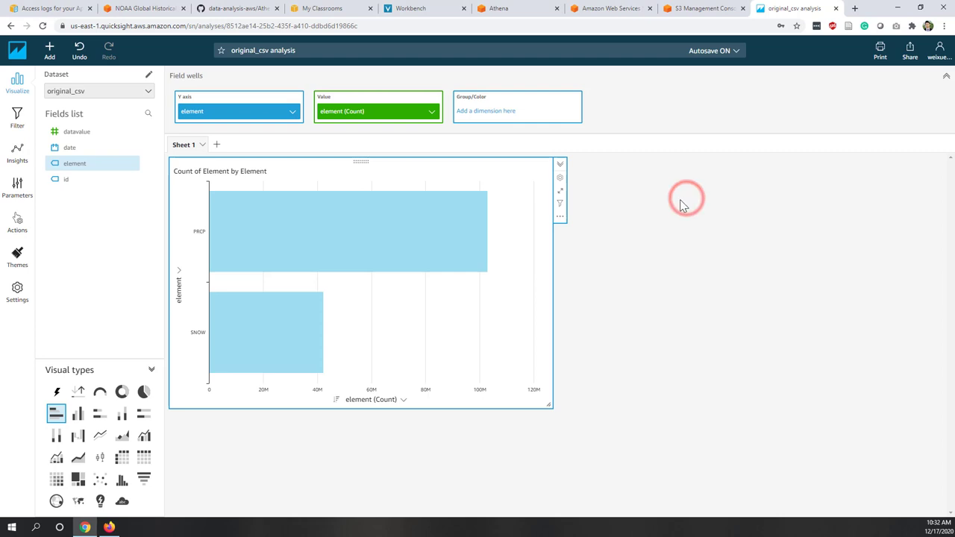
{"action": "left_click", "coordinate": [49, 50]}
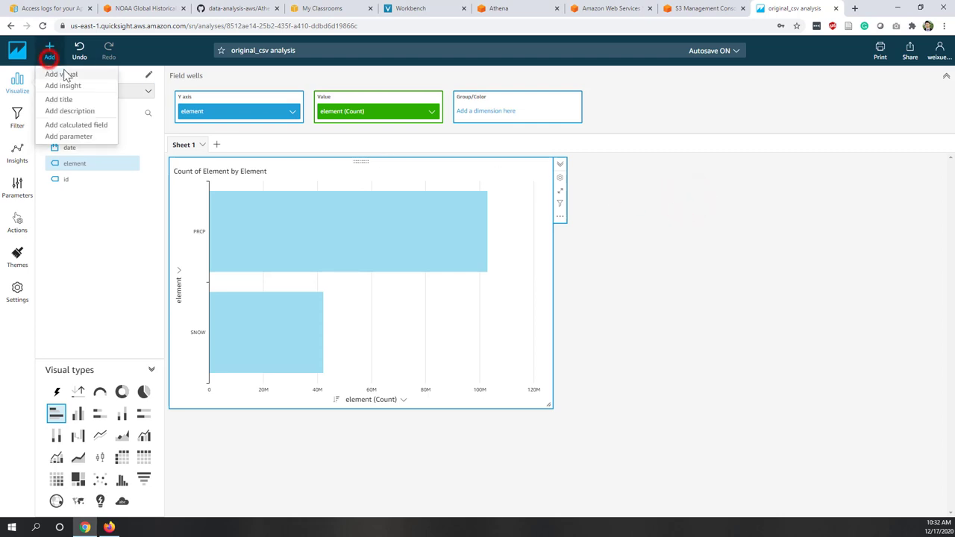
- Add a second visual with the datavalue and date fields
{"action": "left_click", "coordinate": [61, 72]}
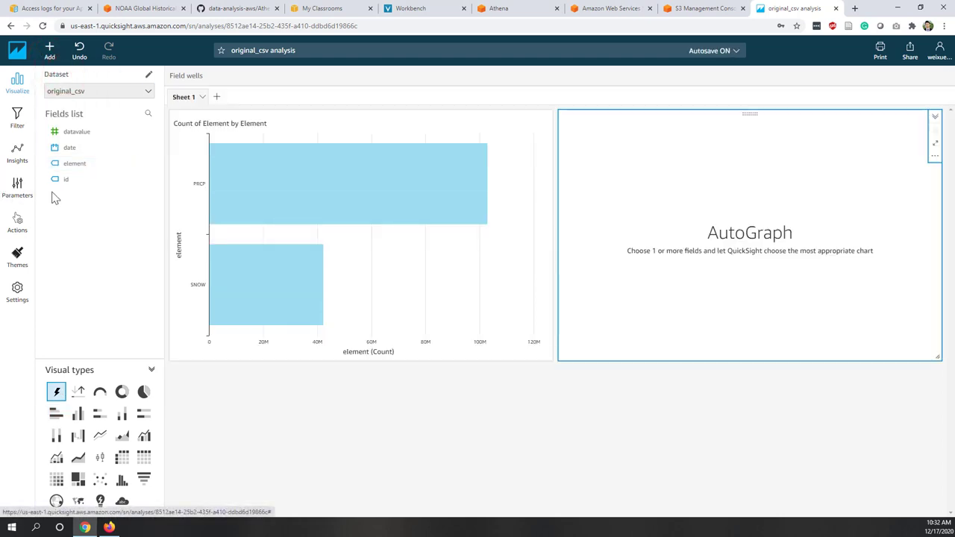
{"action": "left_click", "coordinate": [93, 135]}
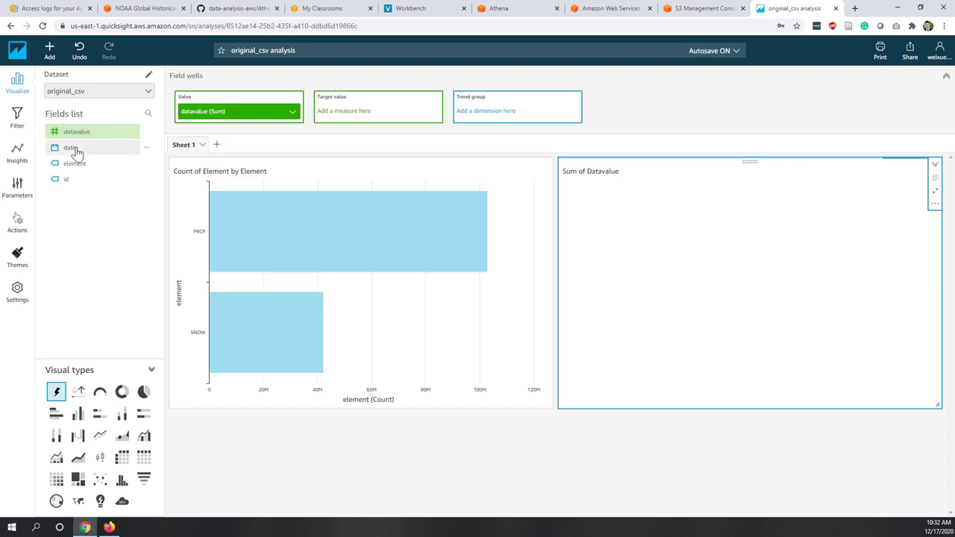
{"action": "left_click", "coordinate": [75, 149]}
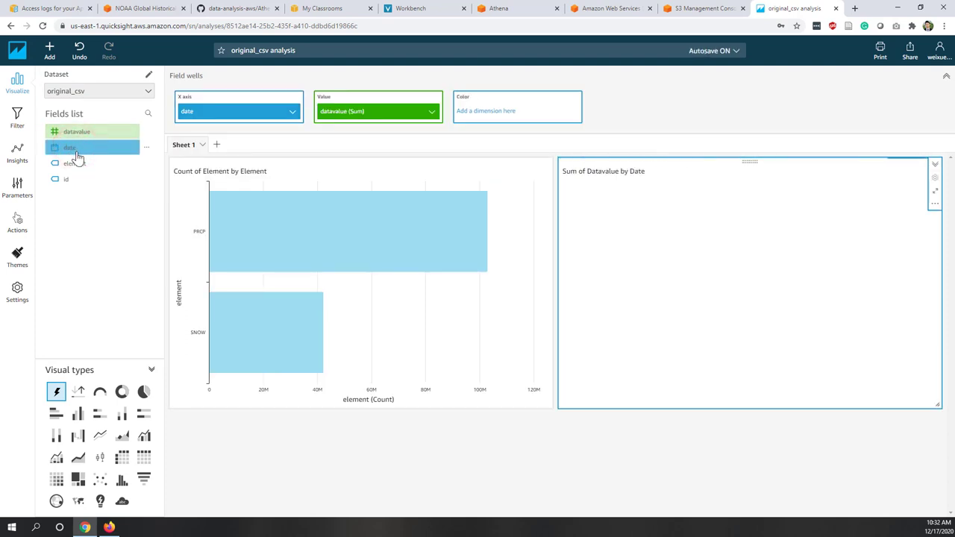
- Aggregate date by month and datavalue by average, with element as the colour
{"action": "left_click", "coordinate": [294, 113]}
{"action": "mouse_move", "coordinate": [330, 132]}
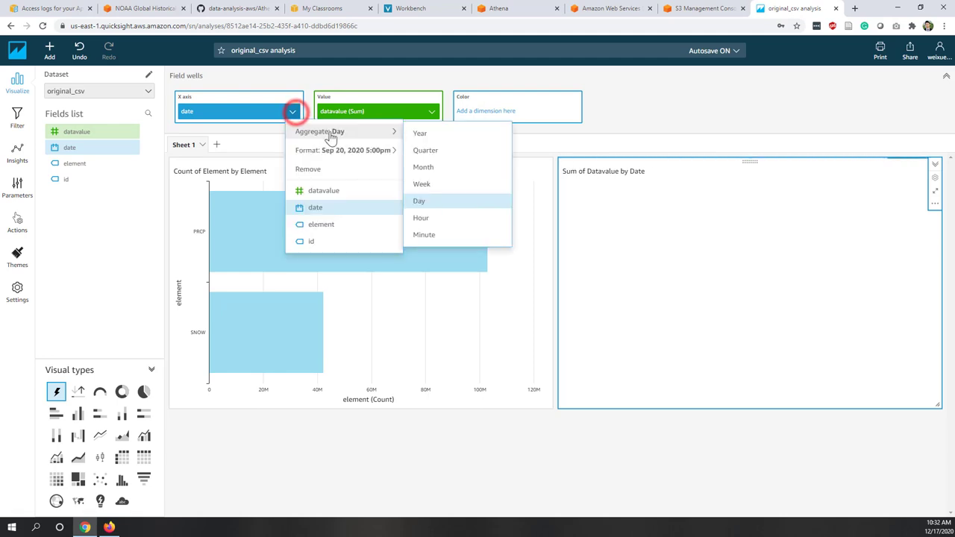
{"action": "left_click", "coordinate": [434, 170]}
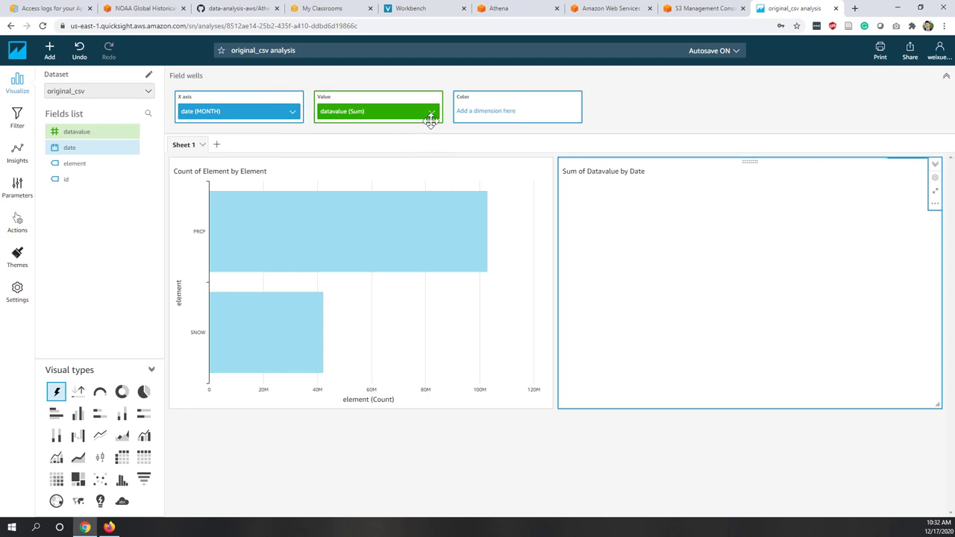
{"action": "left_click", "coordinate": [431, 112]}
{"action": "mouse_move", "coordinate": [478, 132]}
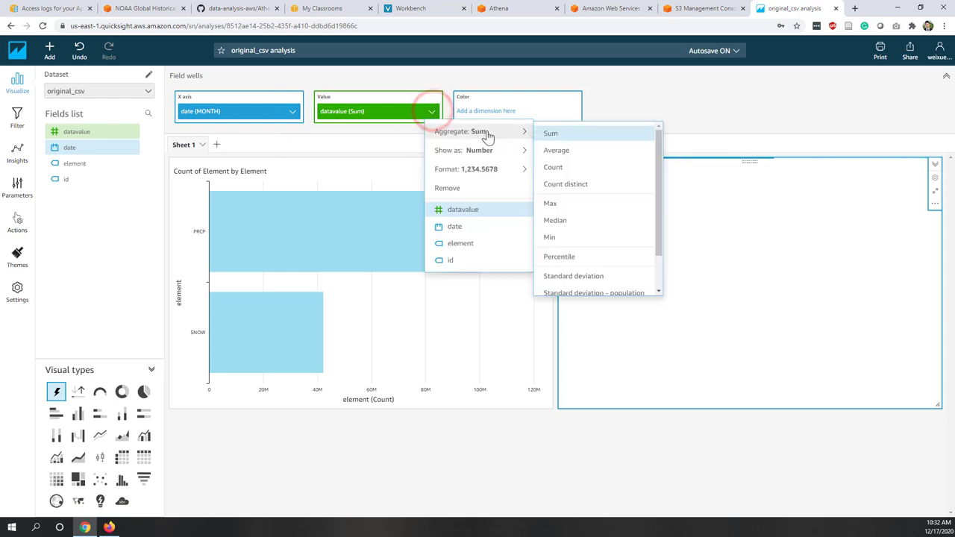
{"action": "left_click", "coordinate": [556, 151]}
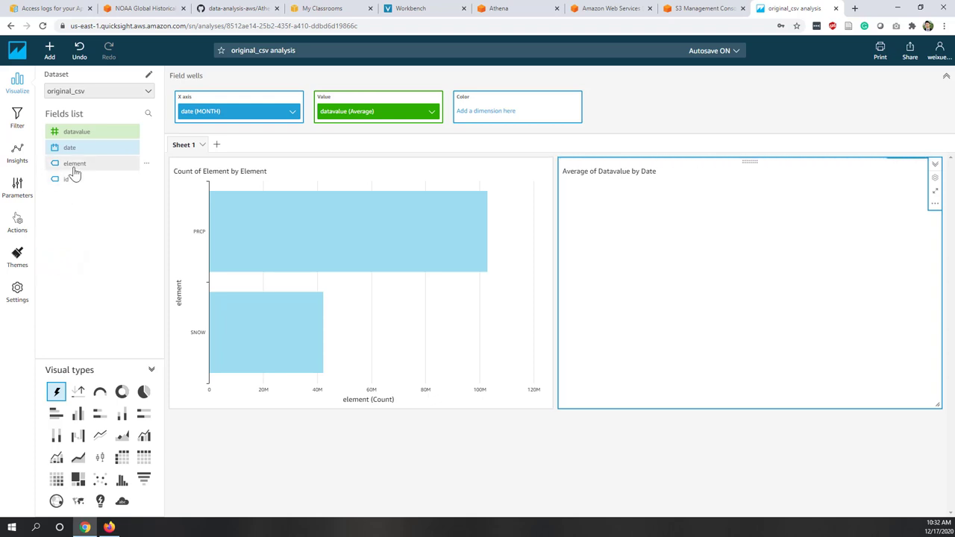
{"action": "left_click_drag", "start_coordinate": [74, 164], "coordinate": [525, 120]}
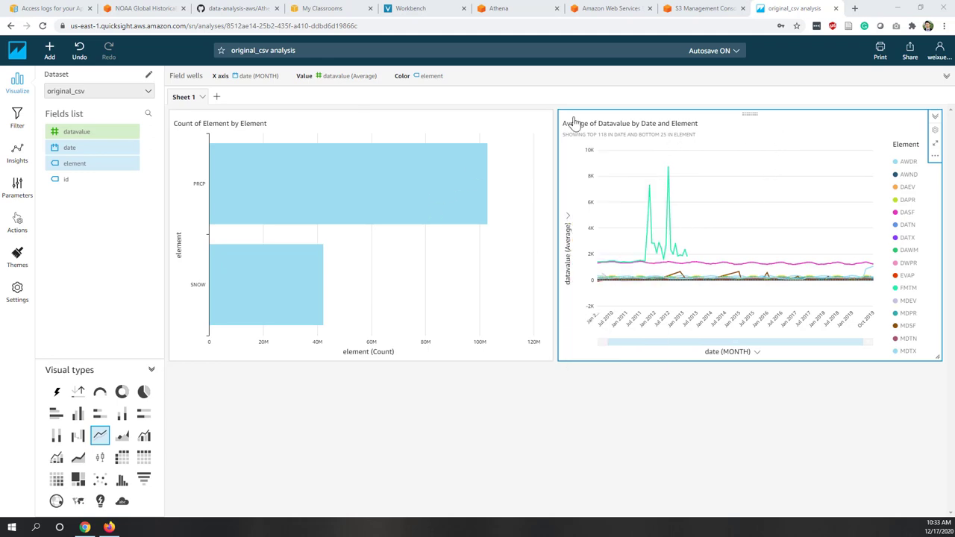
- Widen the SNOW and PRCP element filter's scope to all visuals of this dataset
{"action": "left_click", "coordinate": [428, 121]}
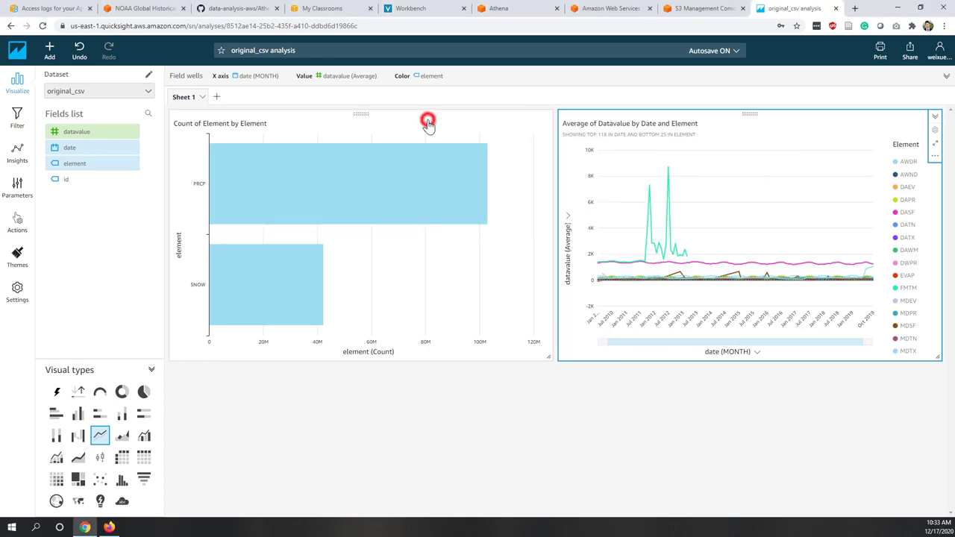
{"action": "left_click", "coordinate": [17, 118]}
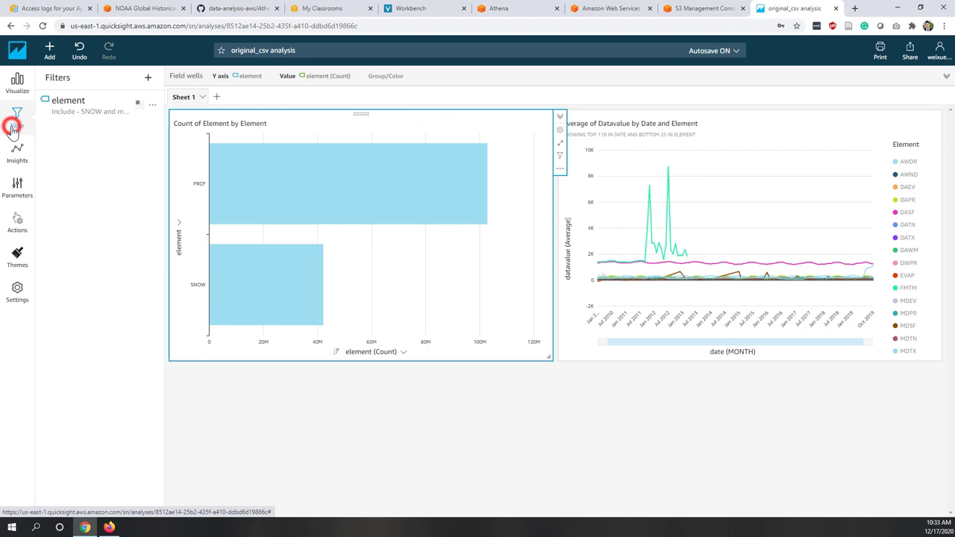
{"action": "left_click", "coordinate": [84, 113]}
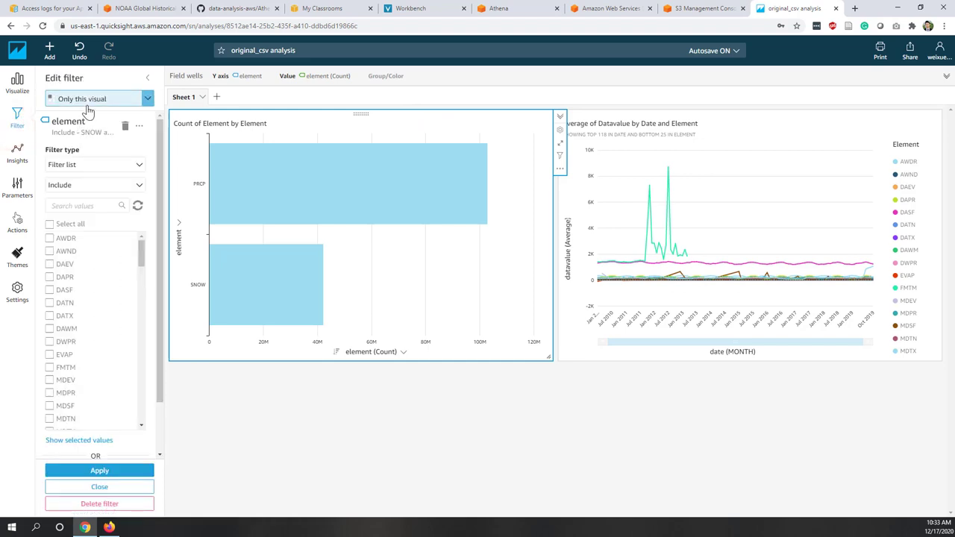
{"action": "left_click", "coordinate": [86, 99]}
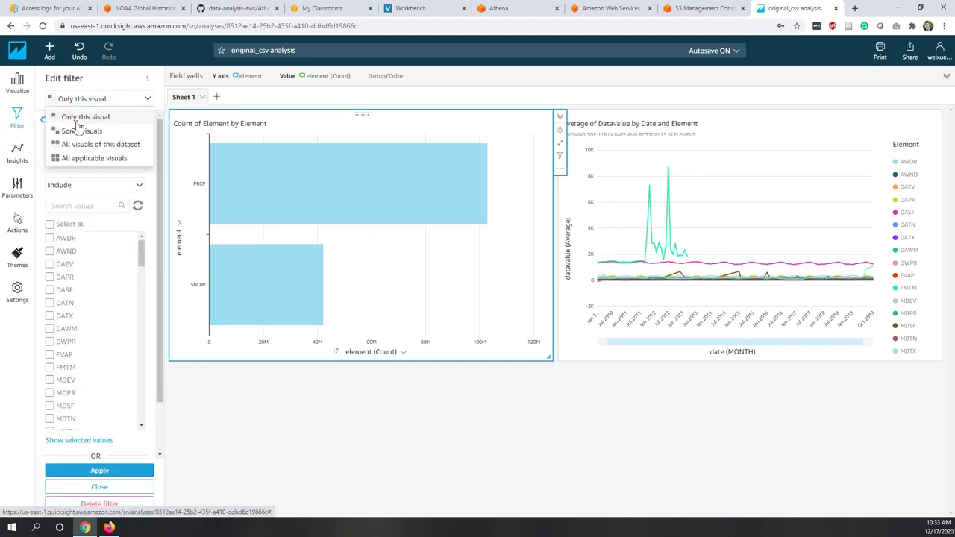
{"action": "left_click", "coordinate": [88, 146]}
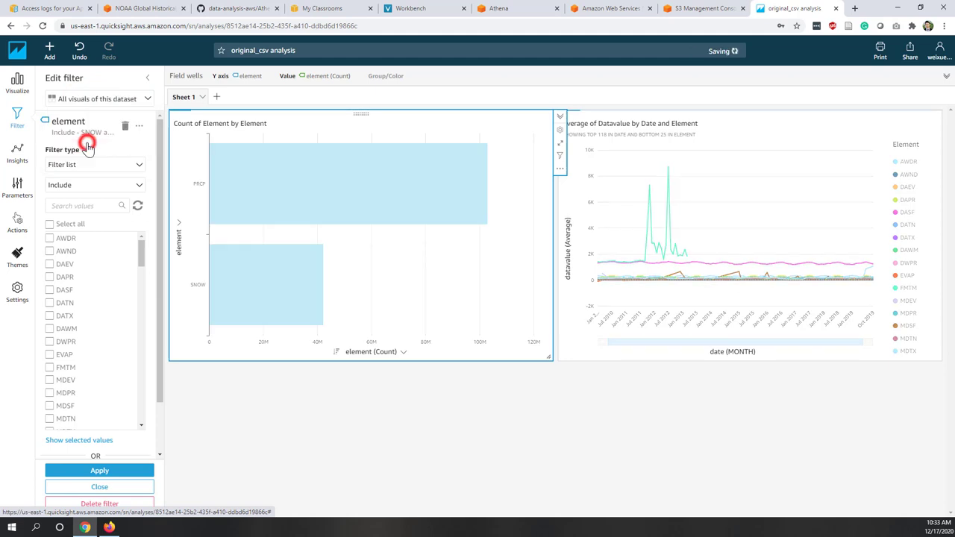
{"action": "left_click", "coordinate": [88, 471]}
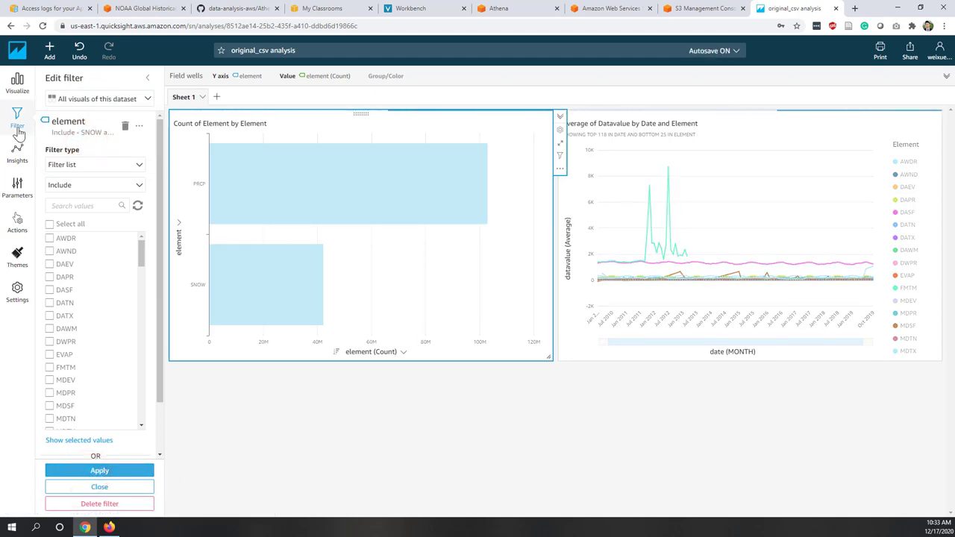
{"action": "left_click", "coordinate": [18, 82]}
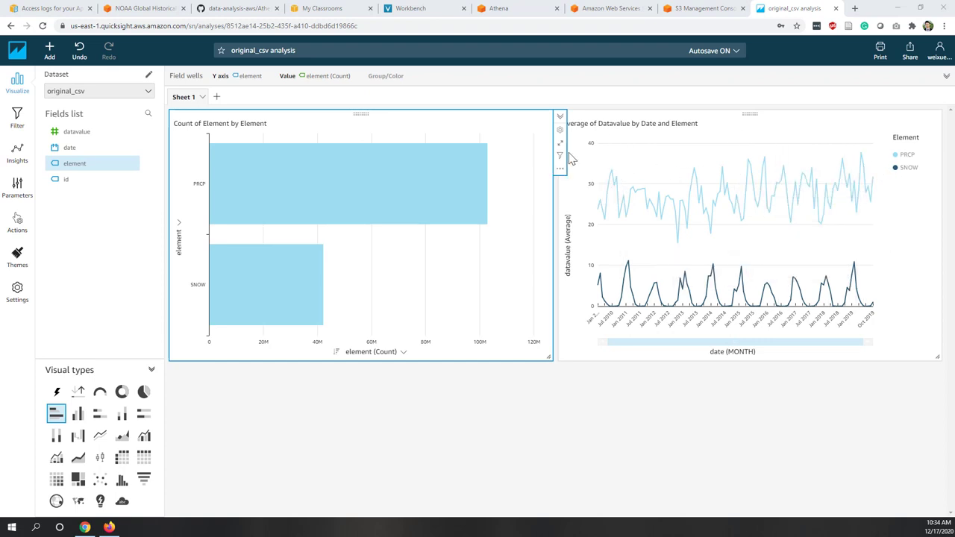
{"action": "left_click", "coordinate": [608, 341]}
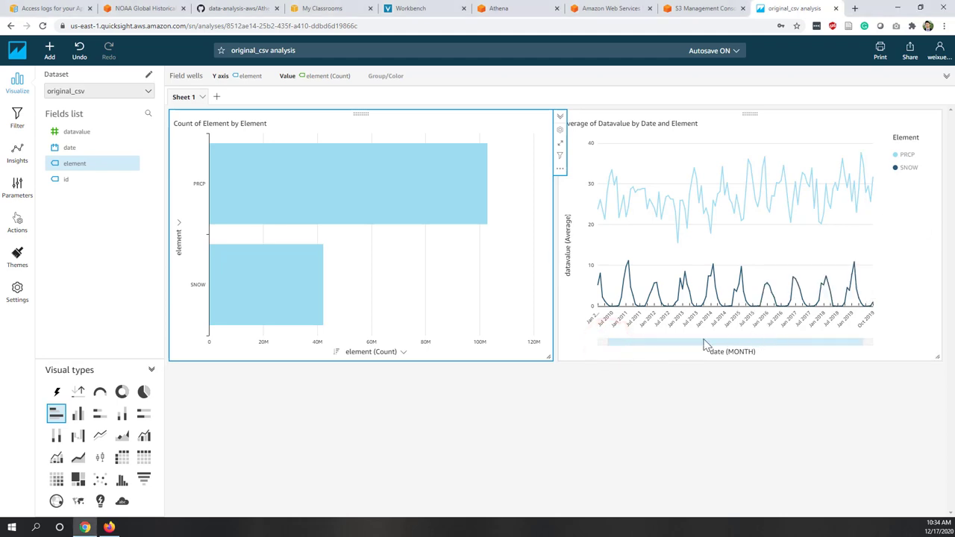
{"action": "left_click_drag", "start_coordinate": [606, 343], "coordinate": [824, 336]}
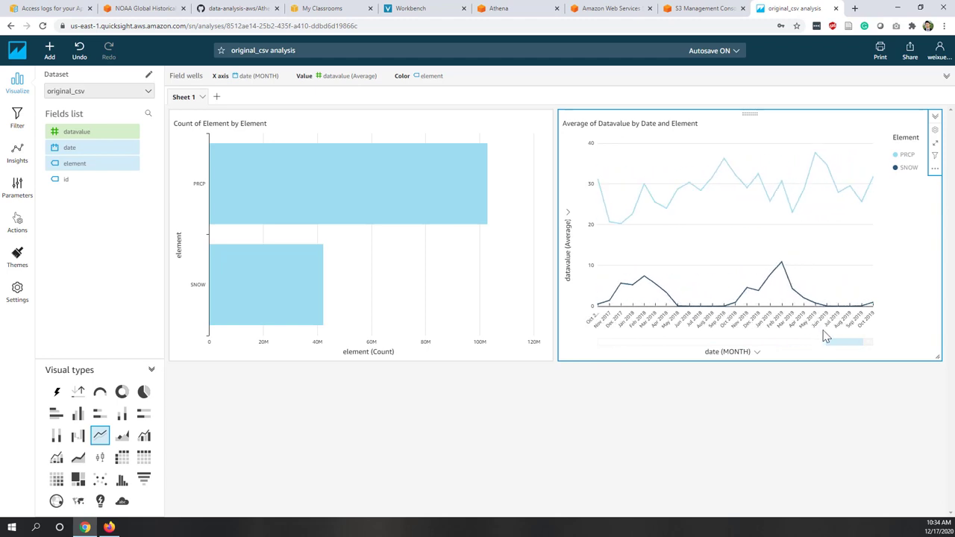
{"action": "mouse_move", "coordinate": [780, 268]}
{"action": "left_click_drag", "start_coordinate": [820, 343], "coordinate": [549, 363]}
{"action": "left_click", "coordinate": [586, 453]}
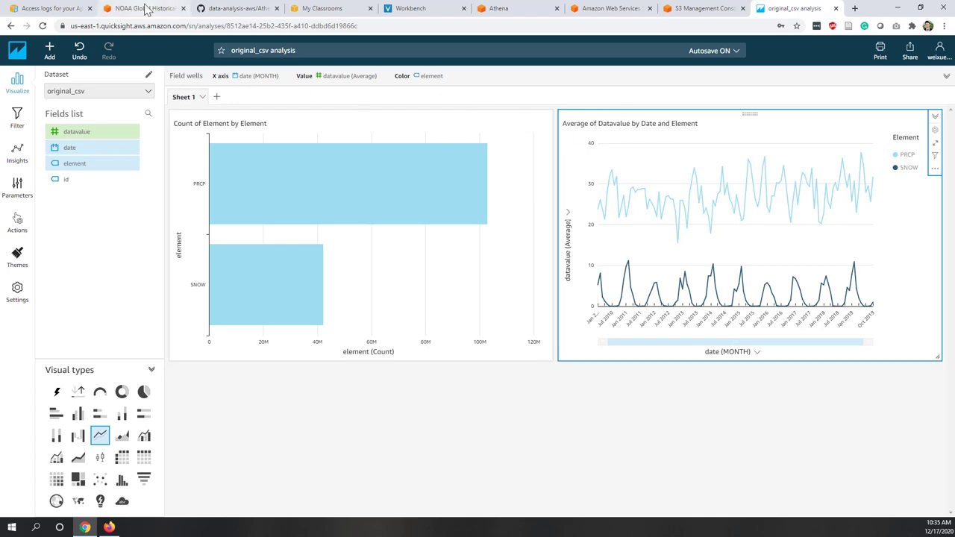
{"action": "left_click", "coordinate": [146, 9]}
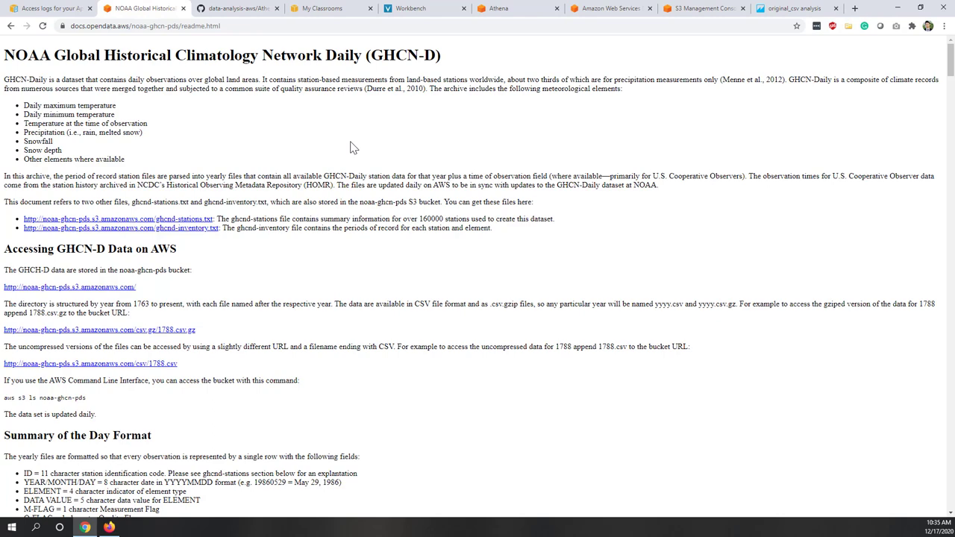
{"action": "left_click", "coordinate": [50, 9]}
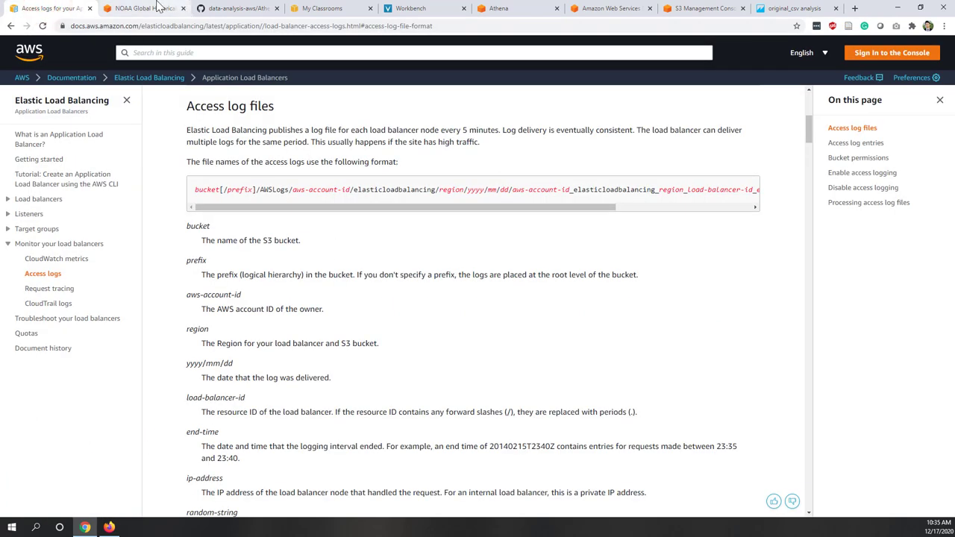
{"action": "left_click", "coordinate": [166, 8]}
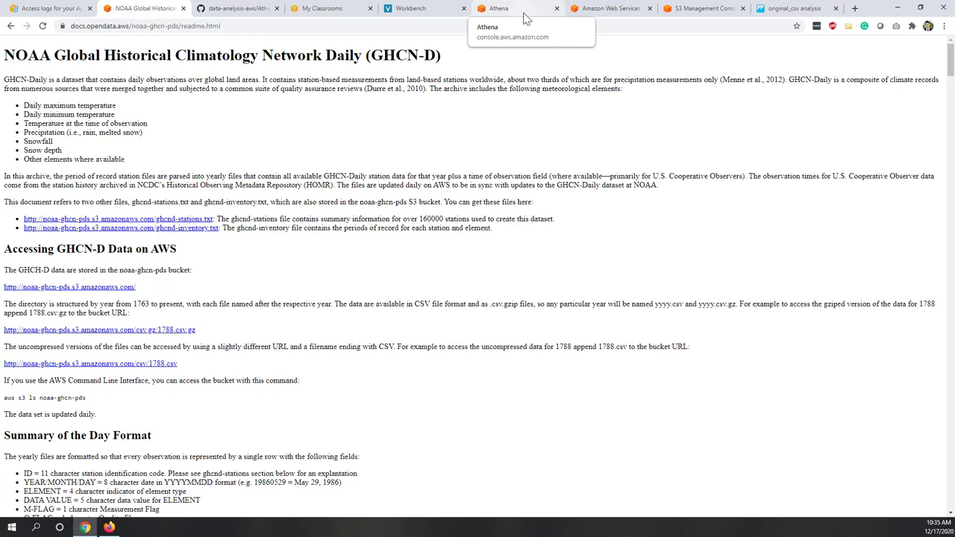
{"action": "left_click", "coordinate": [794, 10]}
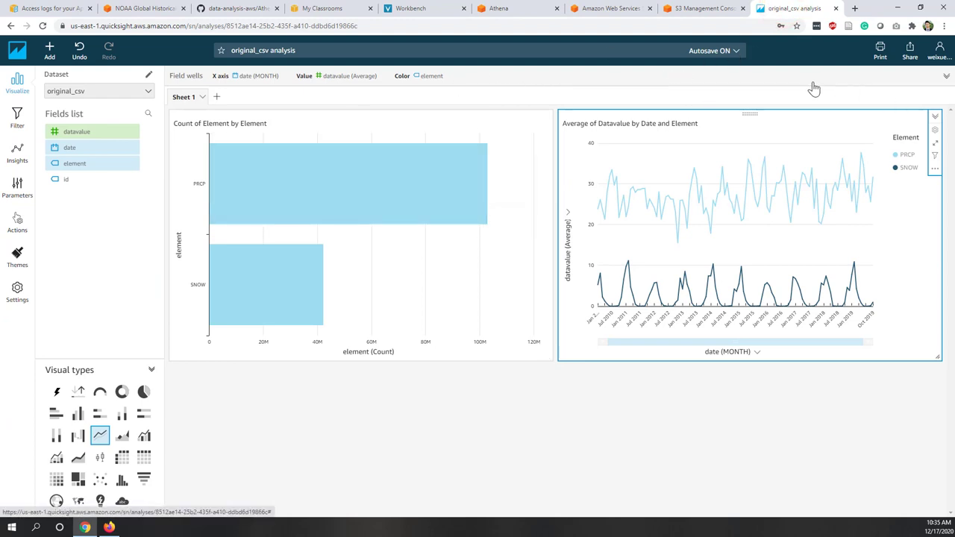
- Publish the analysis as a new dashboard named wei_lab5
{"action": "left_click", "coordinate": [909, 53]}
{"action": "left_click", "coordinate": [894, 75]}
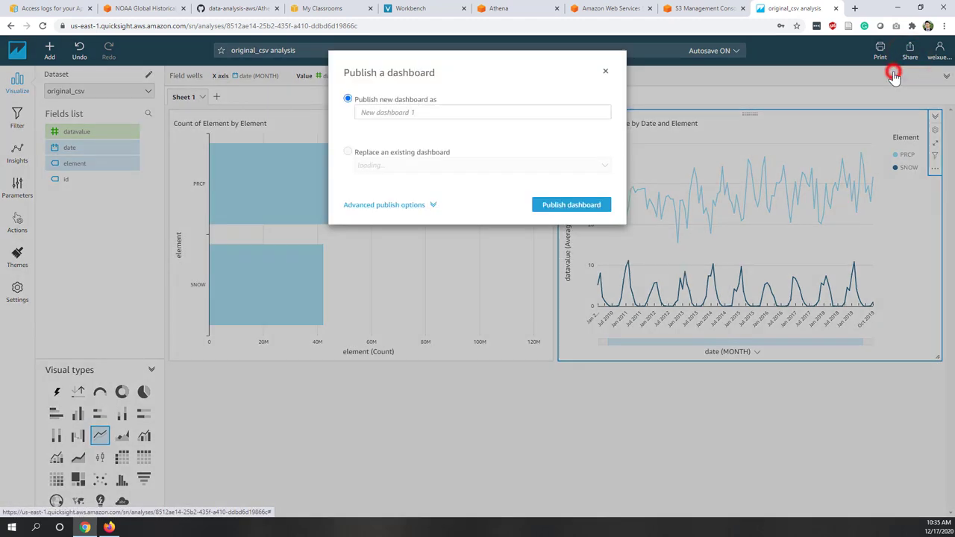
{"action": "left_click", "coordinate": [426, 108]}
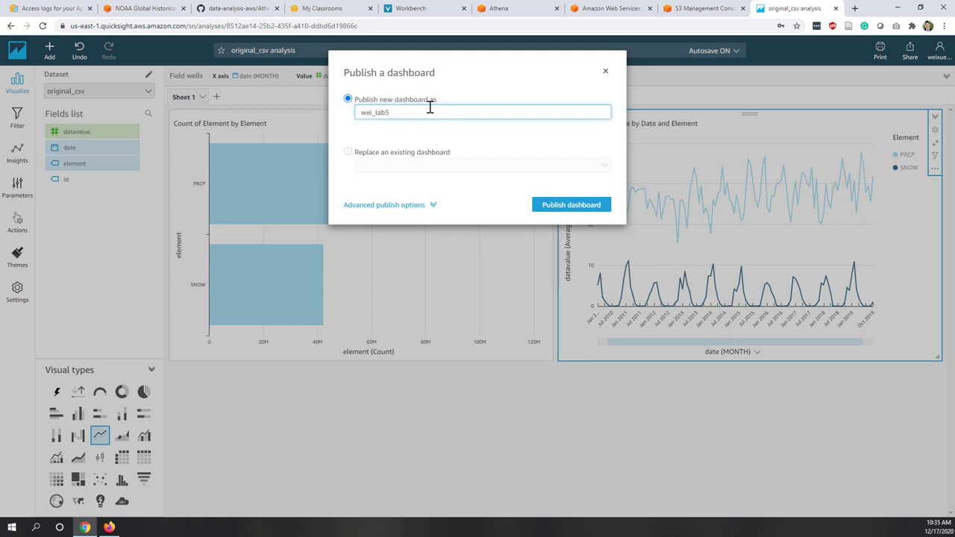
{"action": "left_click", "coordinate": [566, 205]}
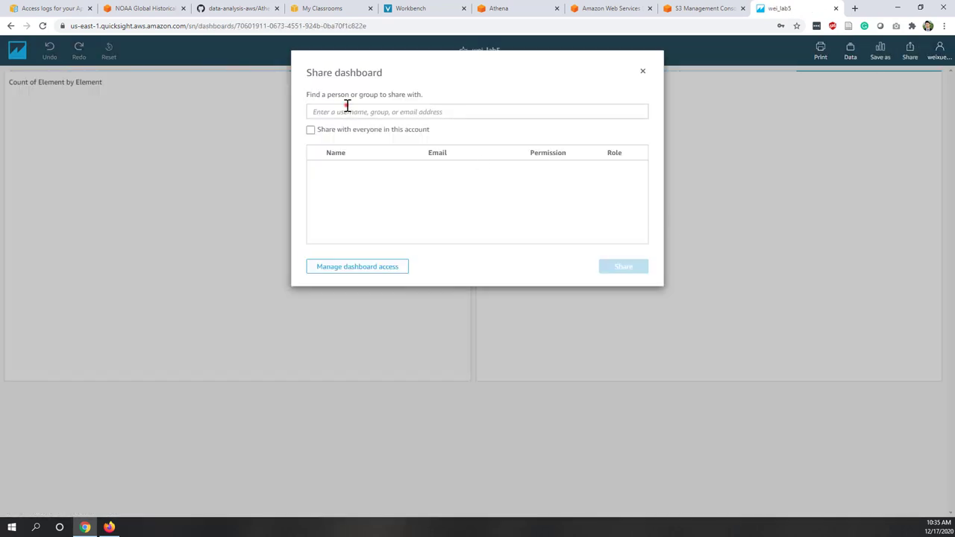
- Share the wei_lab5 dashboard with the searched-for user, granting Viewer permission
{"action": "left_click", "coordinate": [346, 107]}
{"action": "type", "text": "wei"}
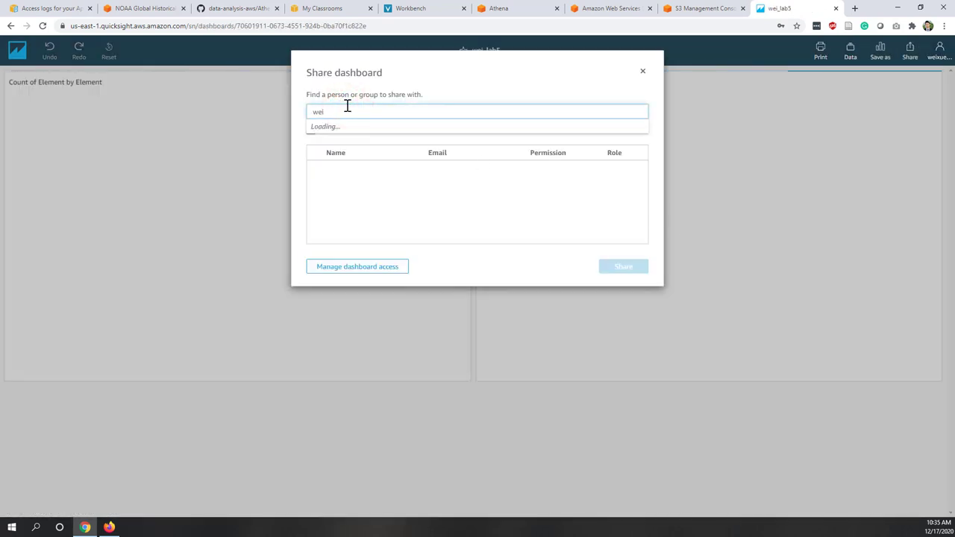
{"action": "left_click", "coordinate": [349, 134]}
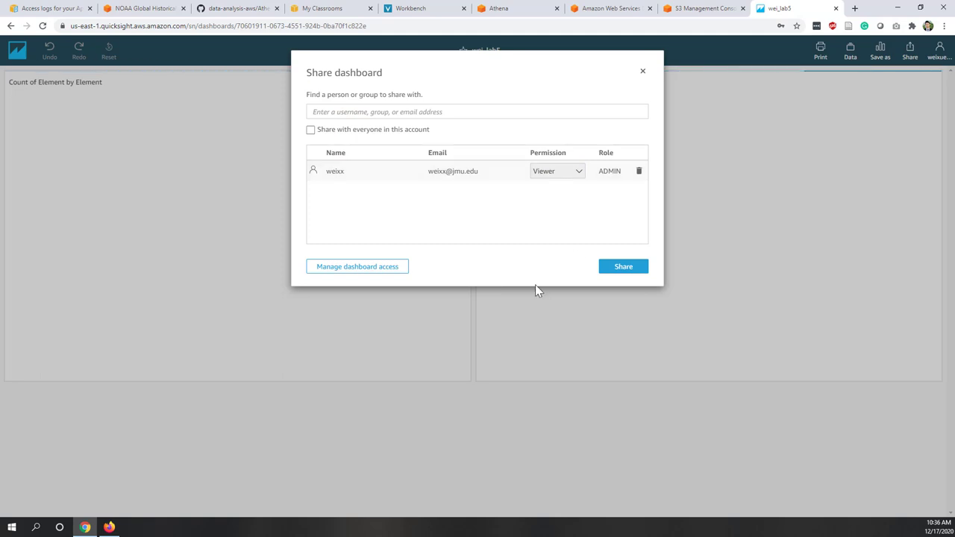
{"action": "left_click", "coordinate": [615, 267]}
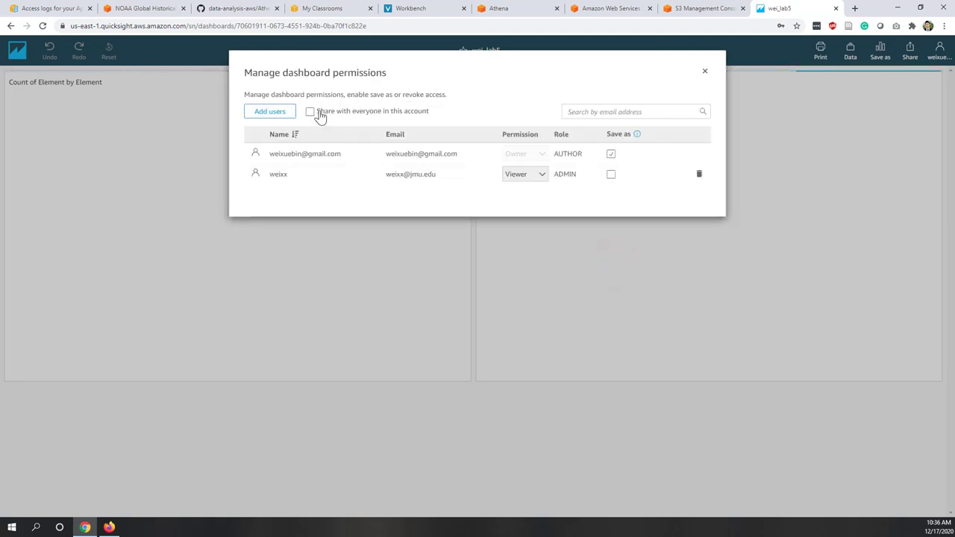